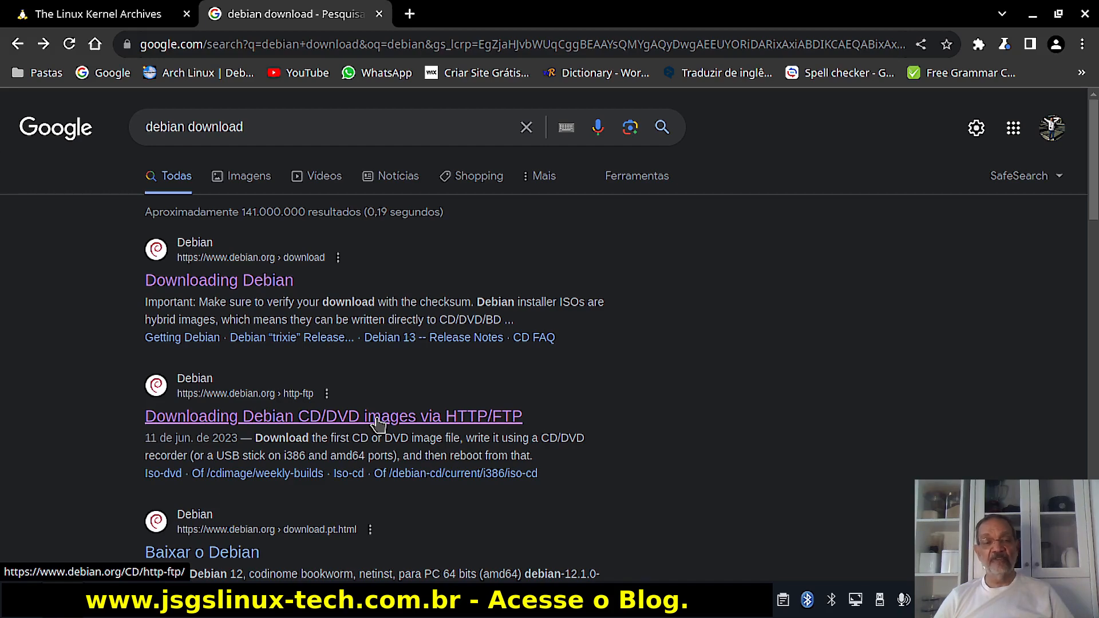
Open Debian's CD images via HTTP/FTP page and highlight the Brasil mirror debian.c3sl.ufpr.br.
{"action": "left_click", "coordinate": [376, 423]}
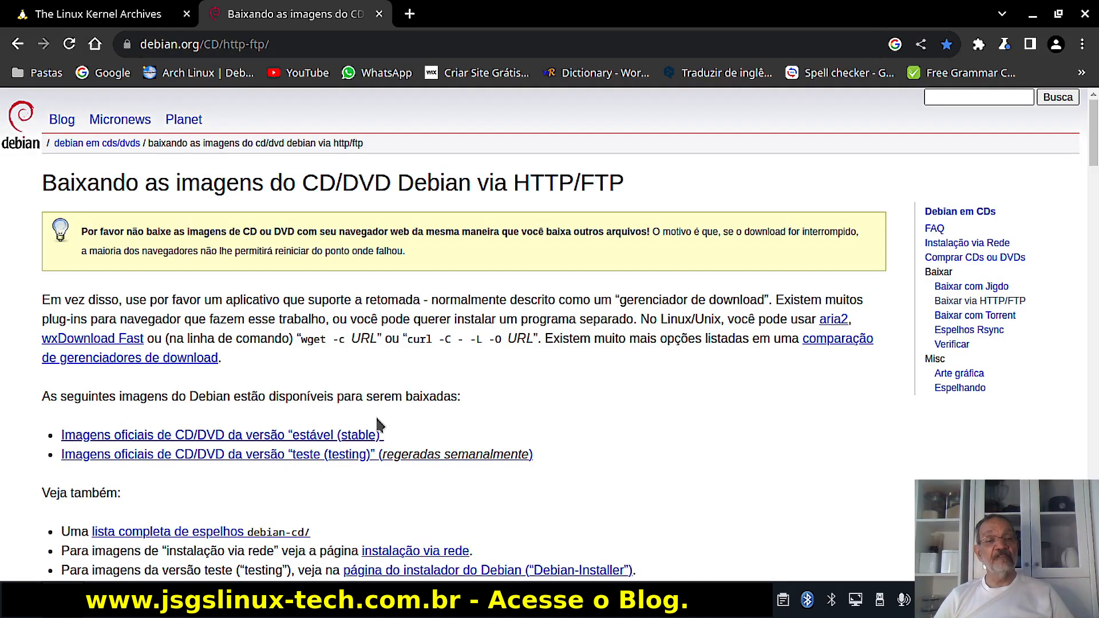
{"action": "left_click_drag", "start_coordinate": [1095, 130], "coordinate": [1095, 286]}
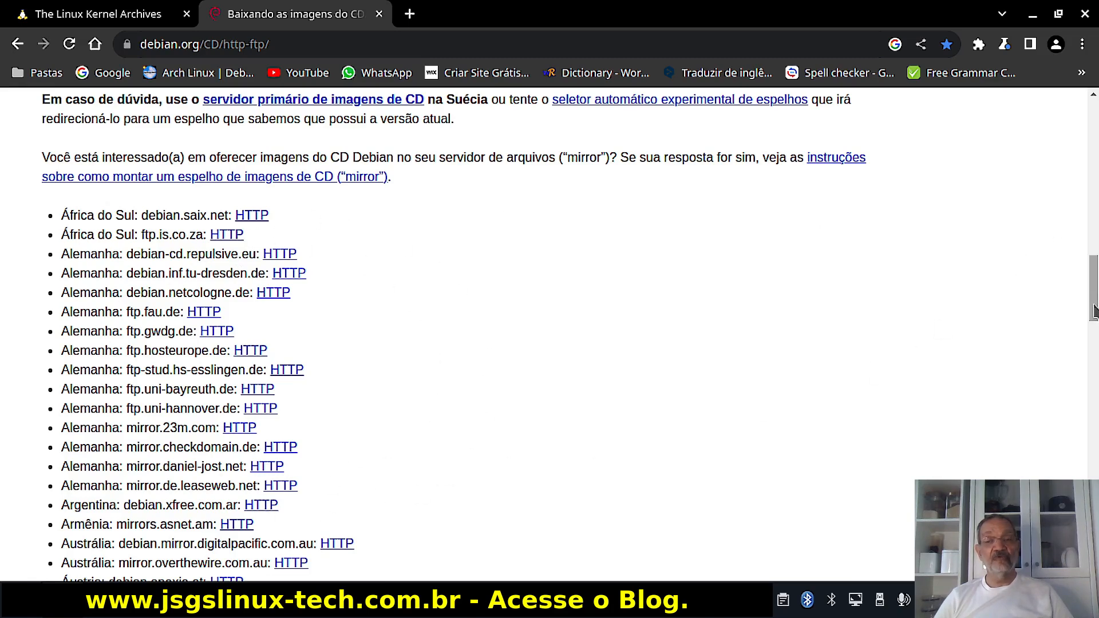
{"action": "left_click_drag", "start_coordinate": [1094, 299], "coordinate": [1096, 339]}
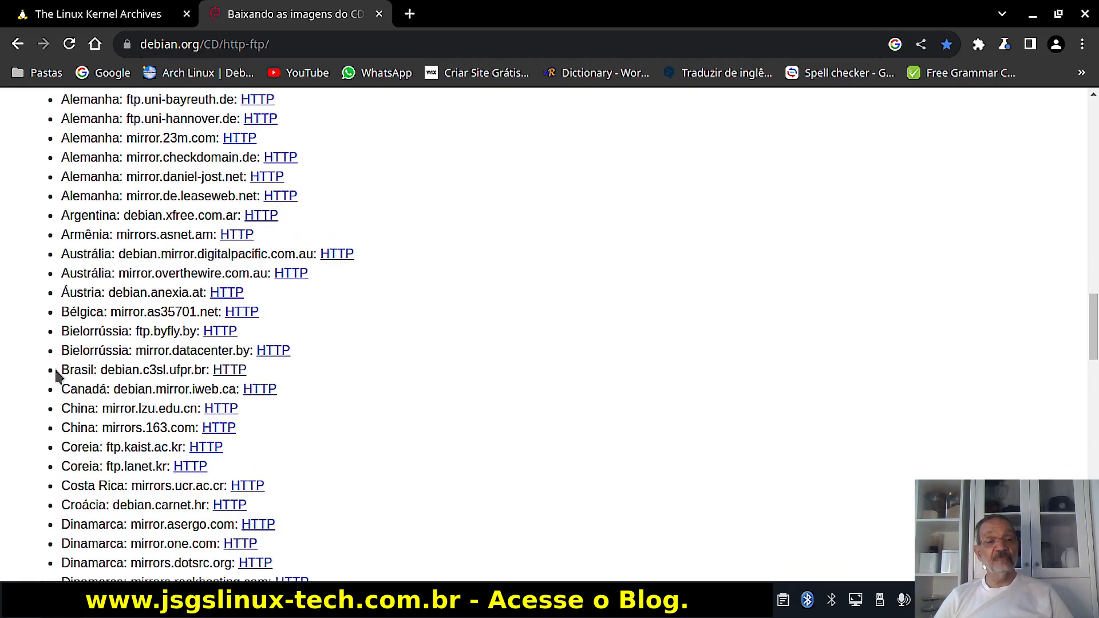
{"action": "left_click_drag", "start_coordinate": [57, 372], "coordinate": [203, 371]}
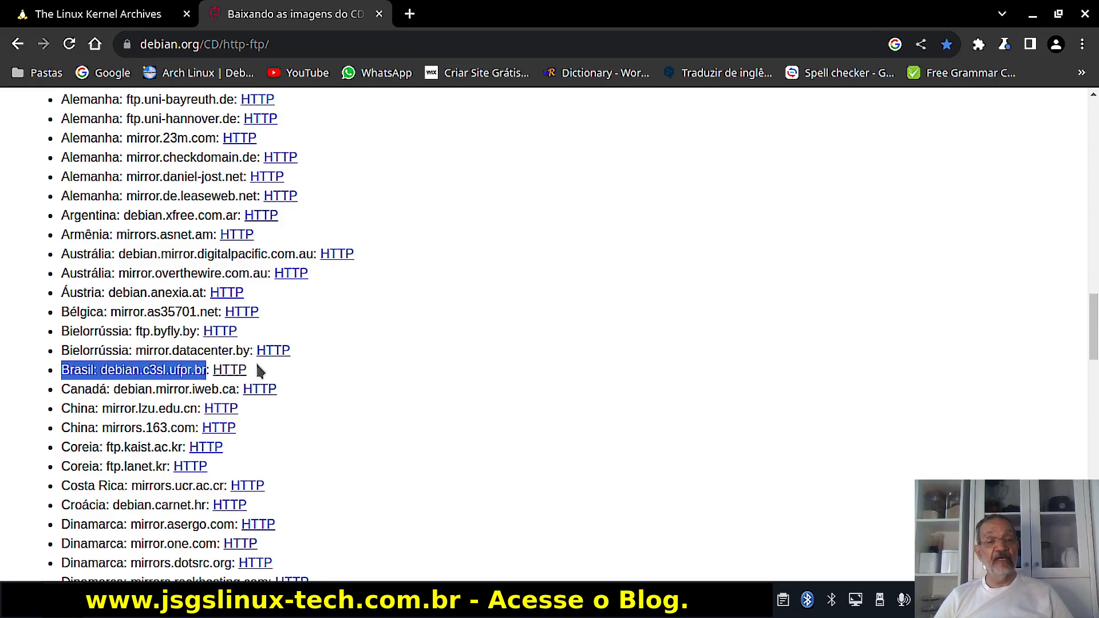
Browse the Brazilian mirror into 12.1.0-live/amd64/iso-hybrid/.
{"action": "left_click", "coordinate": [232, 370]}
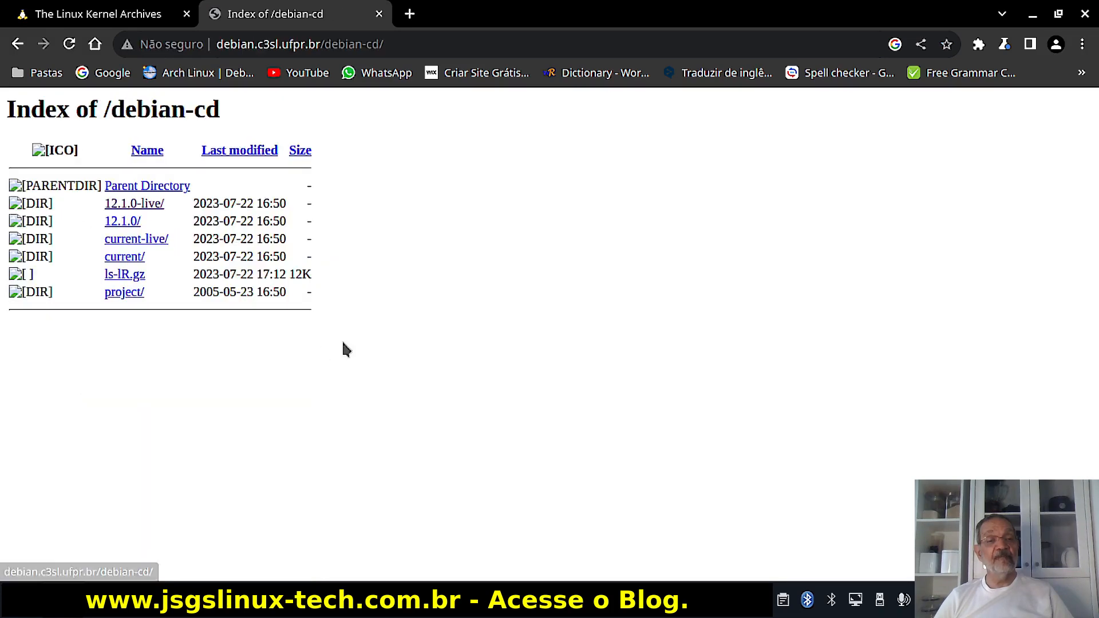
{"action": "left_click", "coordinate": [160, 209]}
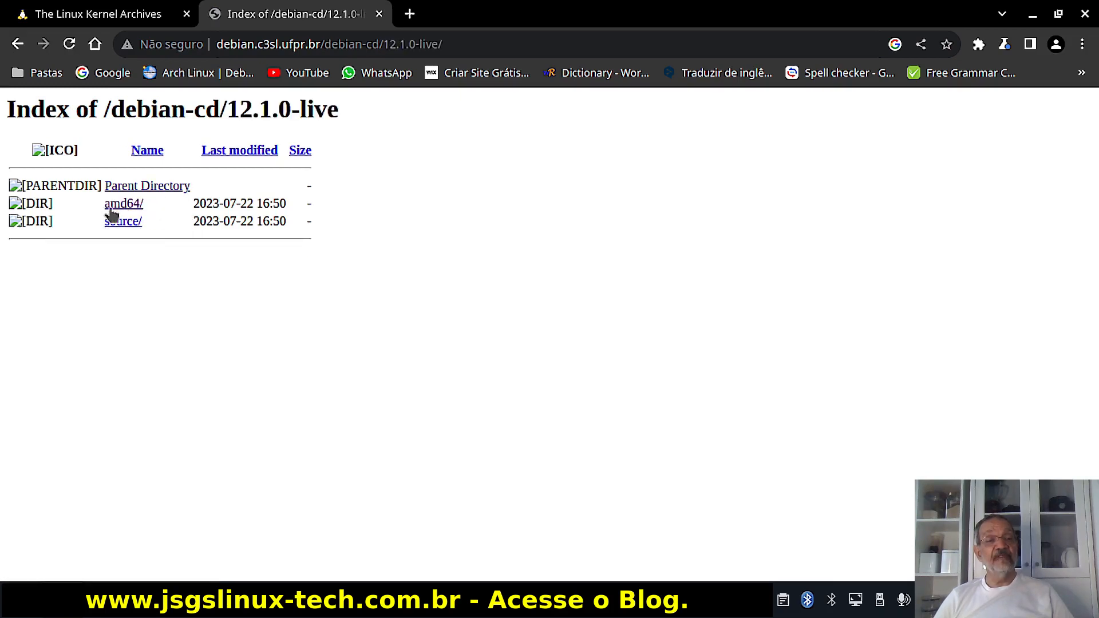
{"action": "left_click", "coordinate": [130, 212]}
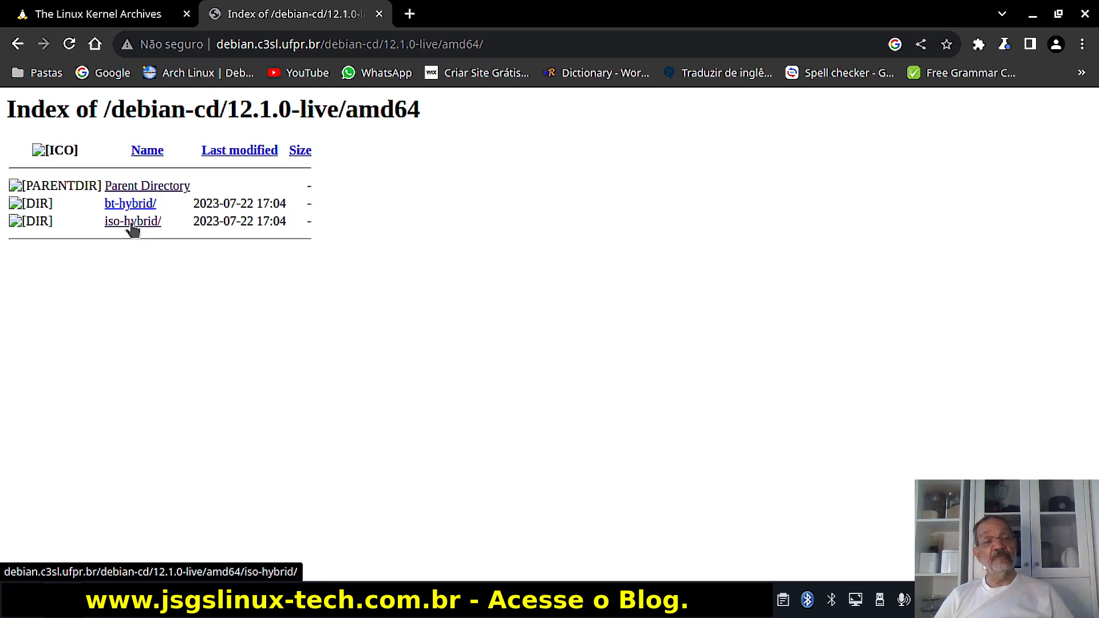
{"action": "left_click", "coordinate": [133, 225]}
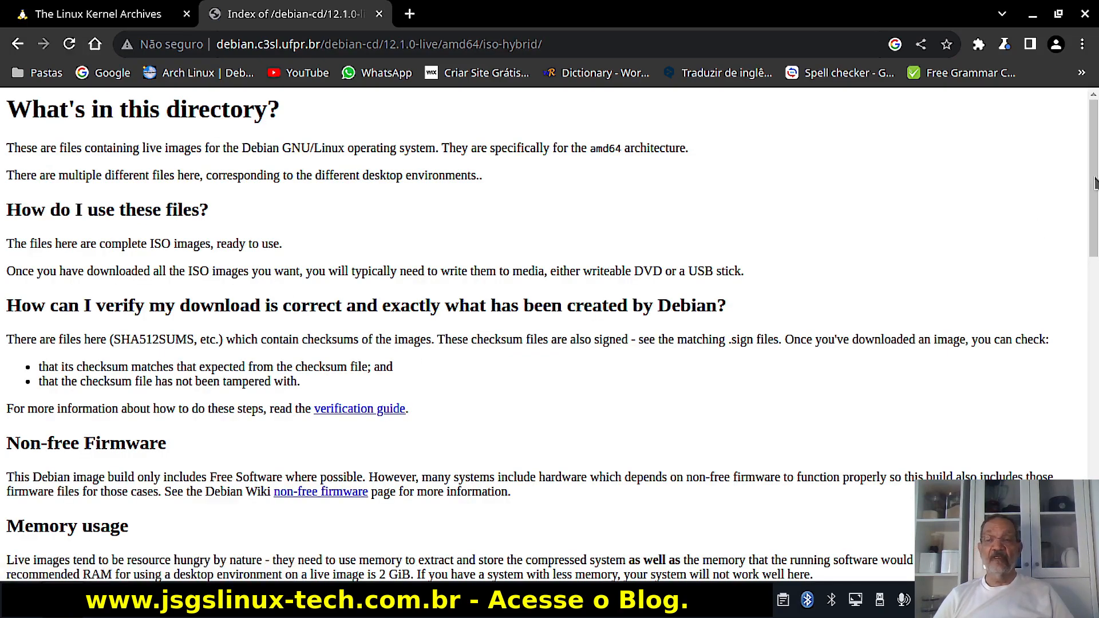
Scroll down to the list of live ISO images, including KDE, then minimize Chrome.
{"action": "scroll", "coordinate": [602, 306], "scroll_direction": "down", "scroll_amount": 6}
{"action": "scroll", "coordinate": [549, 335], "scroll_direction": "down", "scroll_amount": 6}
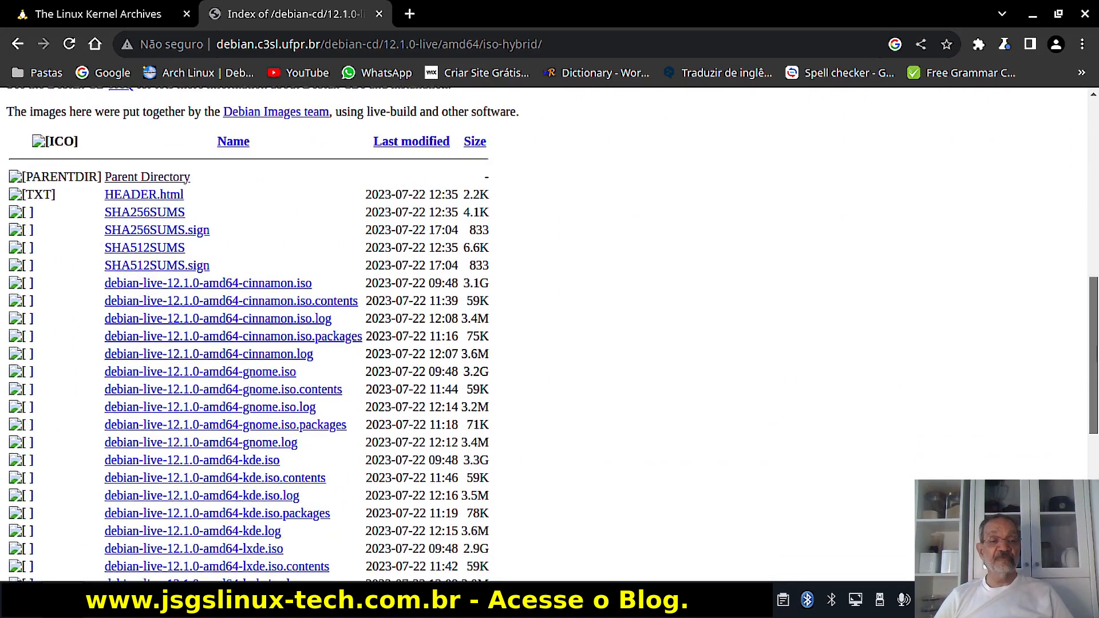
{"action": "scroll", "coordinate": [550, 335], "scroll_direction": "down", "scroll_amount": 1}
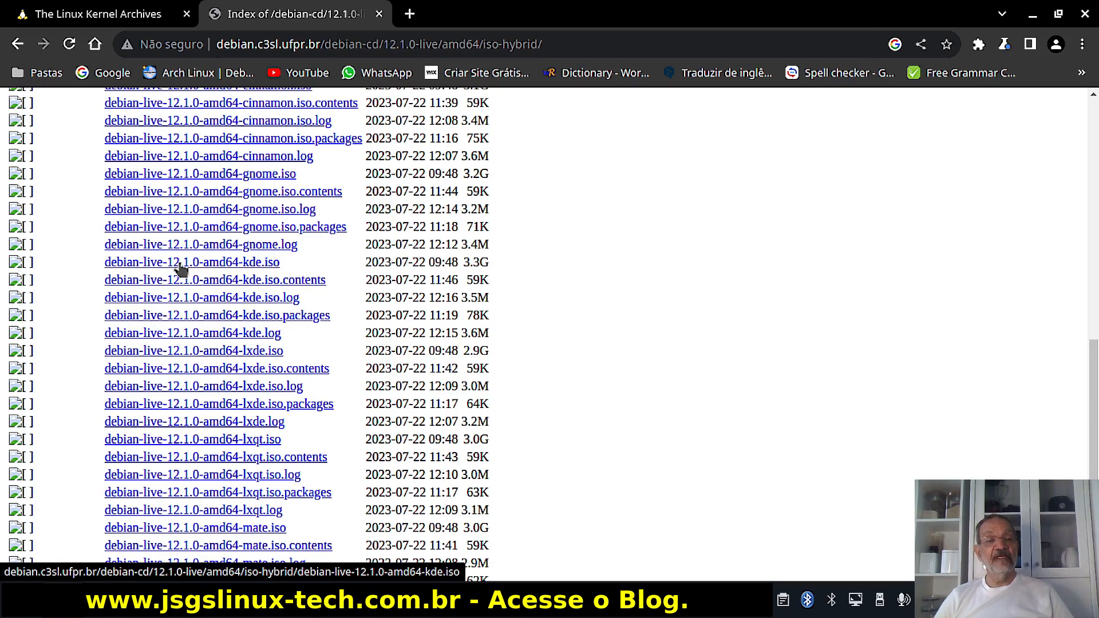
{"action": "left_click", "coordinate": [1032, 18]}
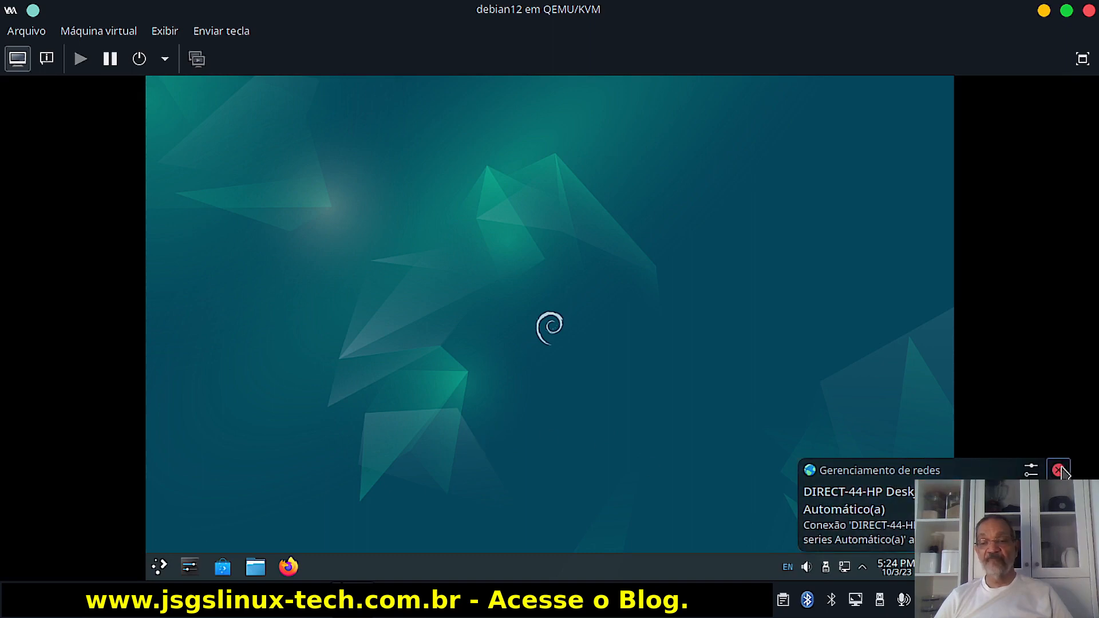
Dismiss the network notification and start Install Debian from the launcher's System category.
{"action": "left_click", "coordinate": [1059, 470]}
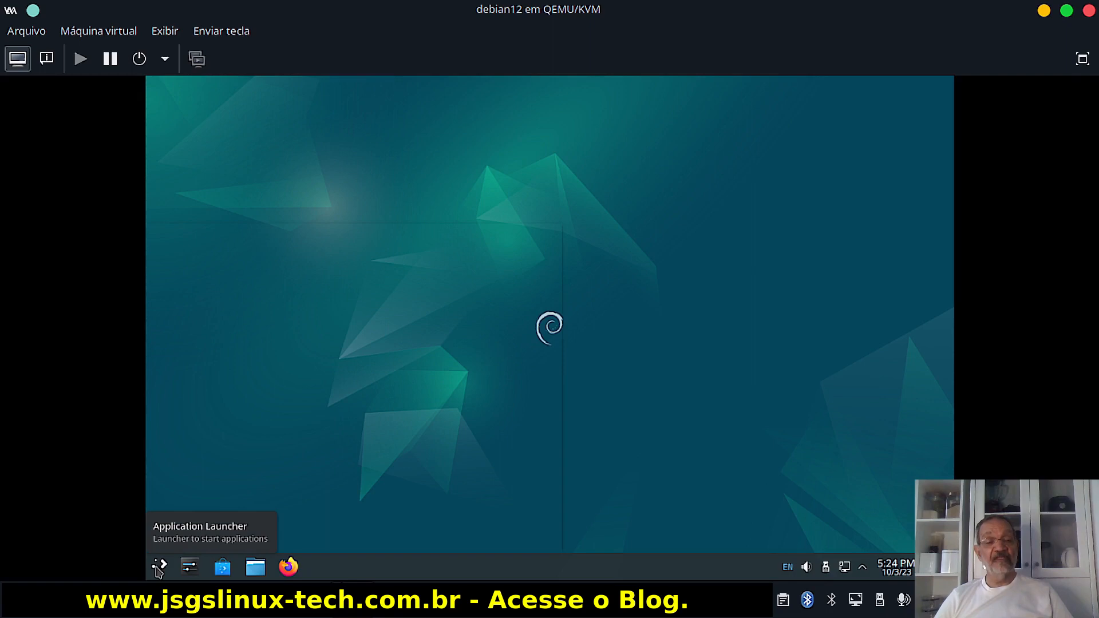
{"action": "left_click", "coordinate": [159, 568]}
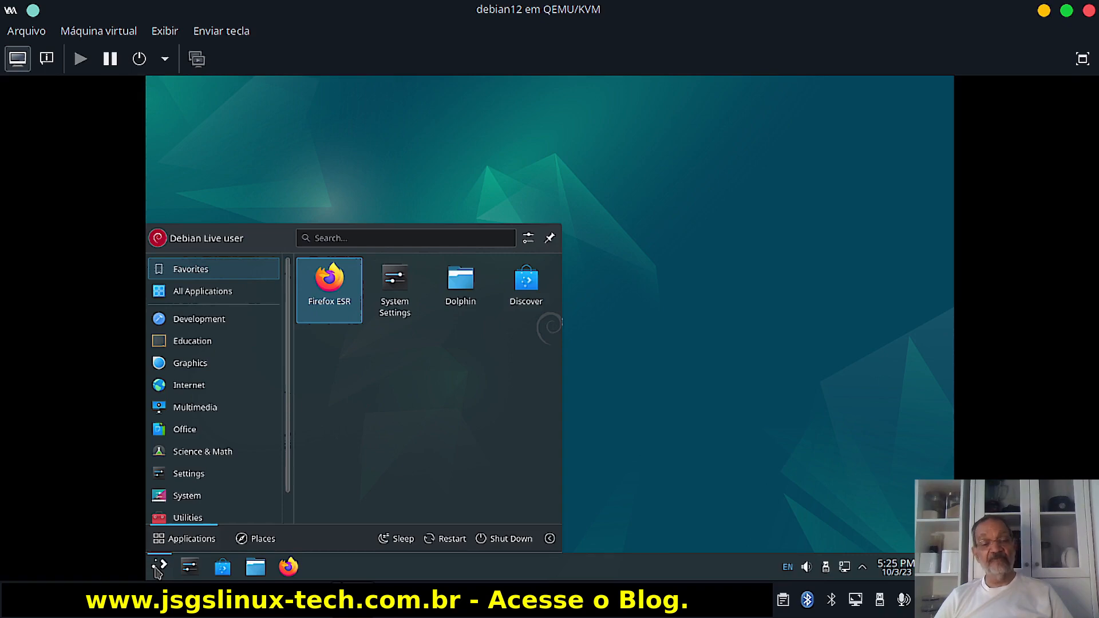
{"action": "left_click", "coordinate": [190, 500]}
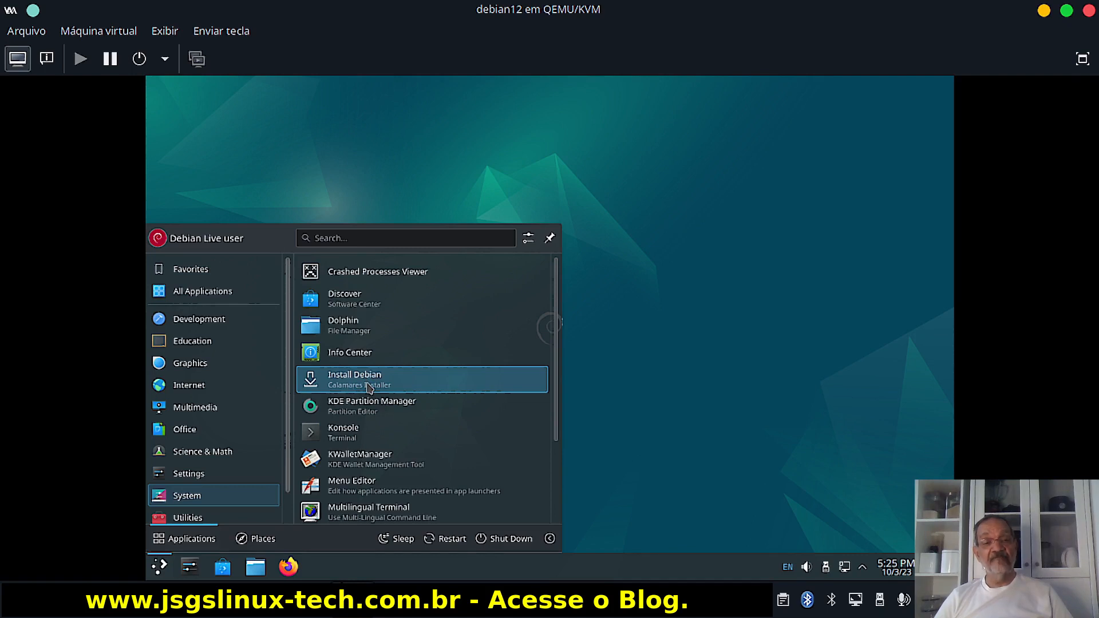
{"action": "left_click", "coordinate": [370, 388]}
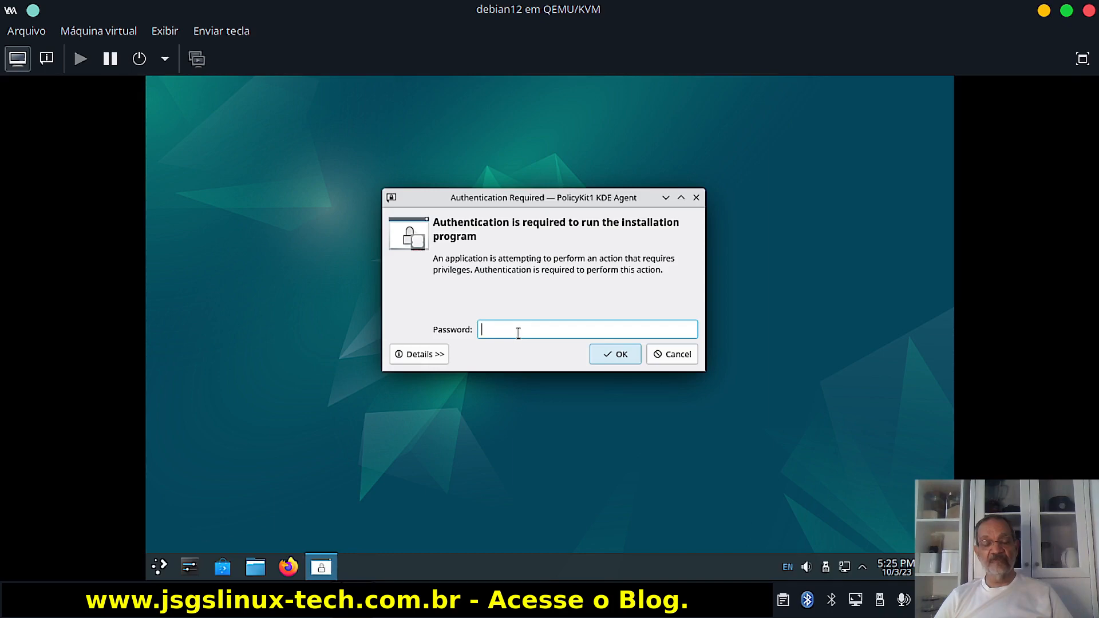
Enter the live user's password, reveal it to verify, and confirm to run the installer.
{"action": "type", "text": "••"}
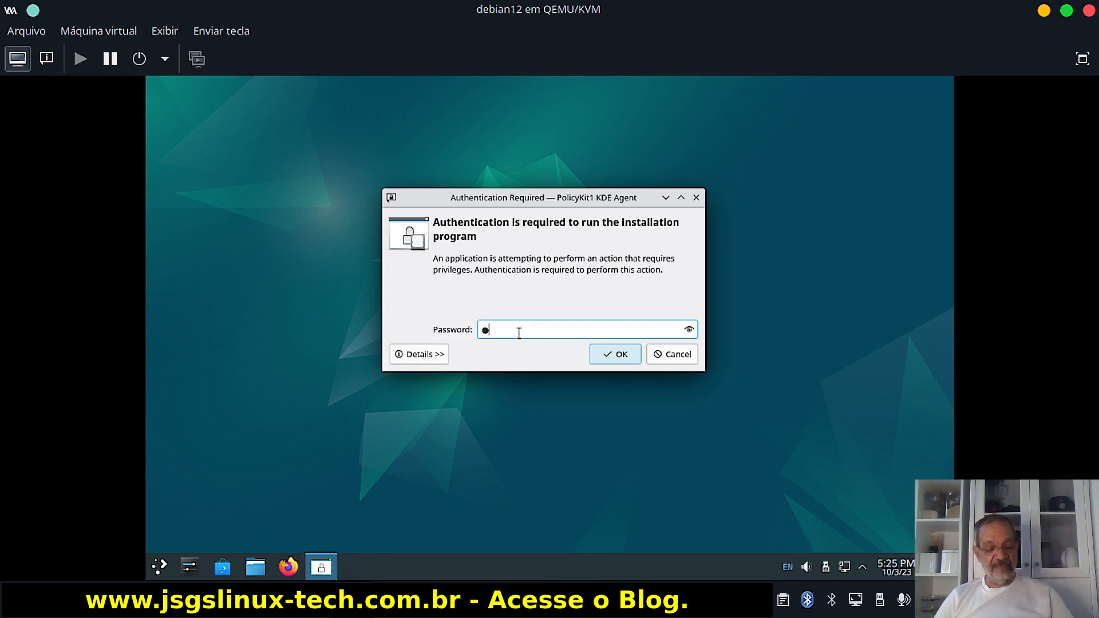
{"action": "type", "text": "••"}
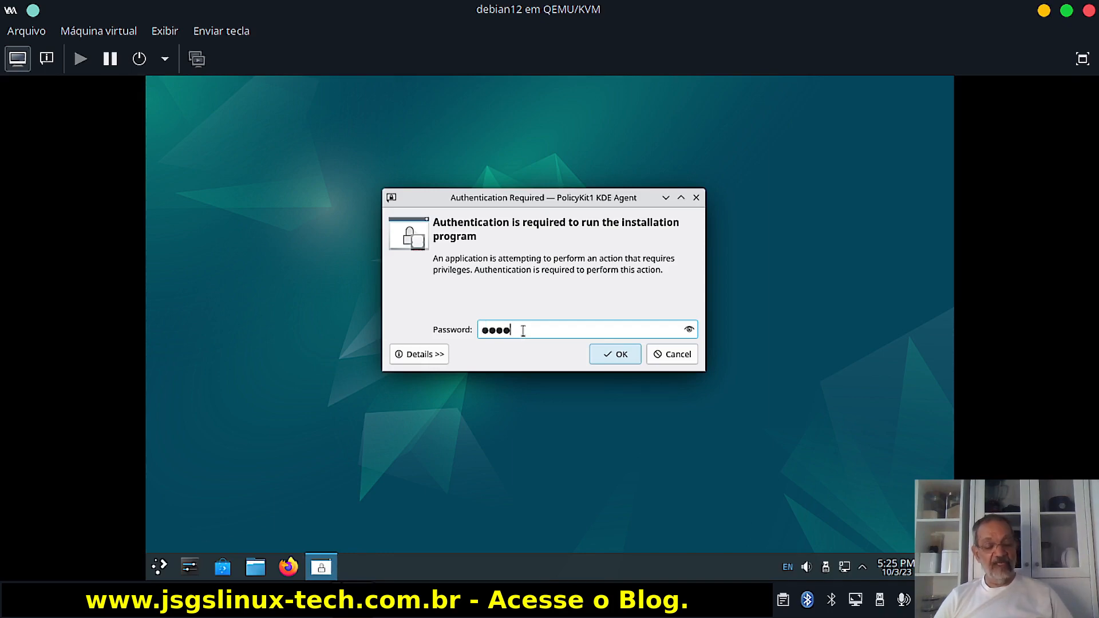
{"action": "left_click", "coordinate": [690, 330]}
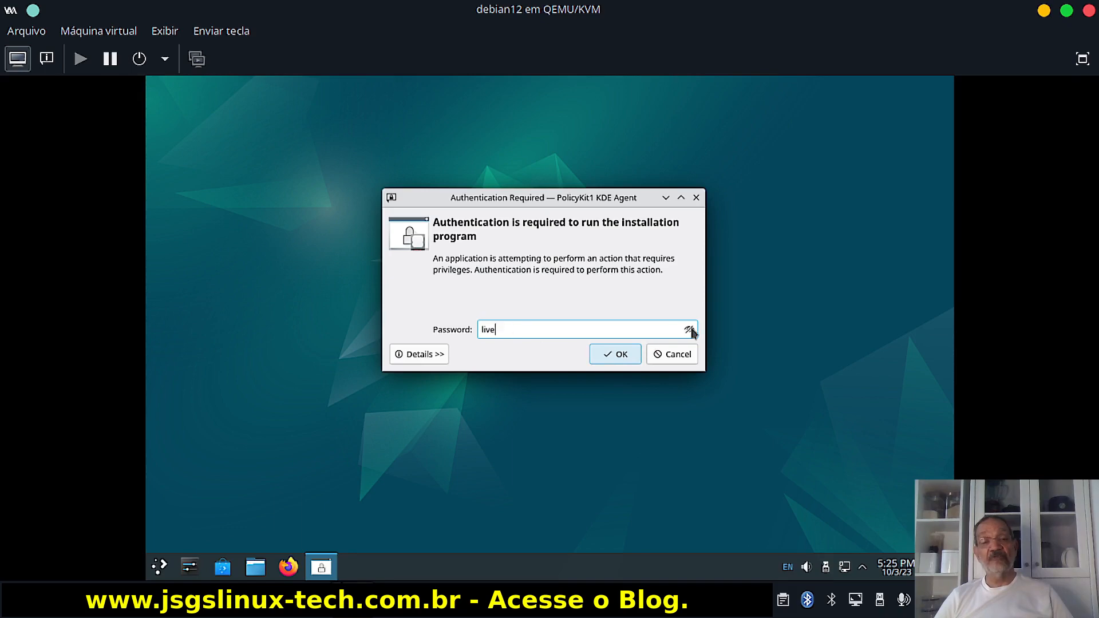
{"action": "left_click", "coordinate": [621, 356]}
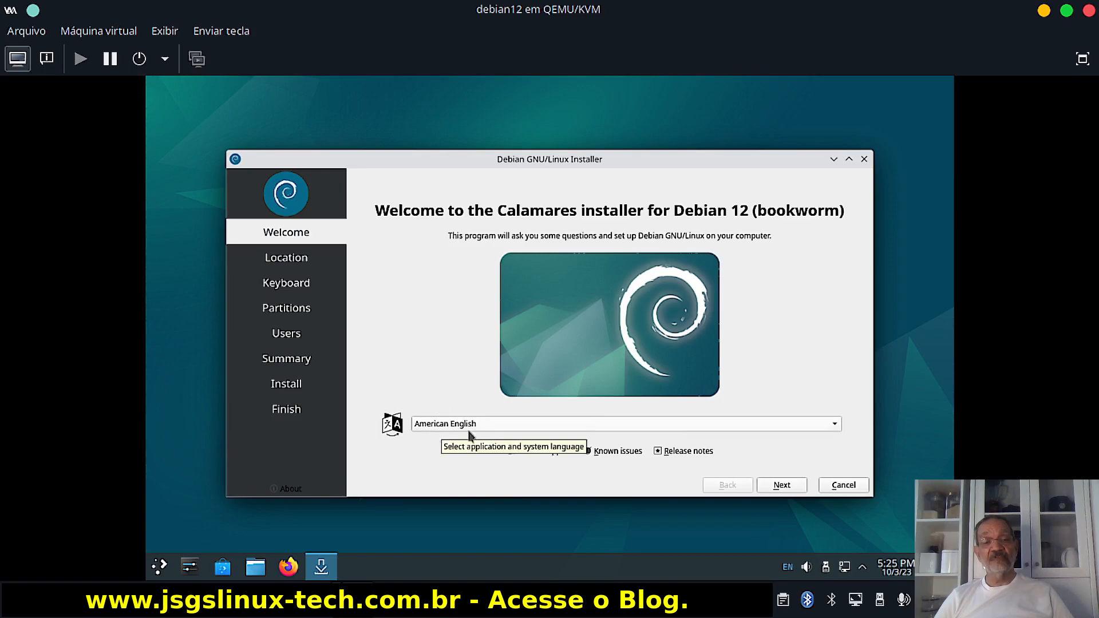
Set the installer language to português (Brasil) and continue to the Location page.
{"action": "left_click", "coordinate": [836, 424]}
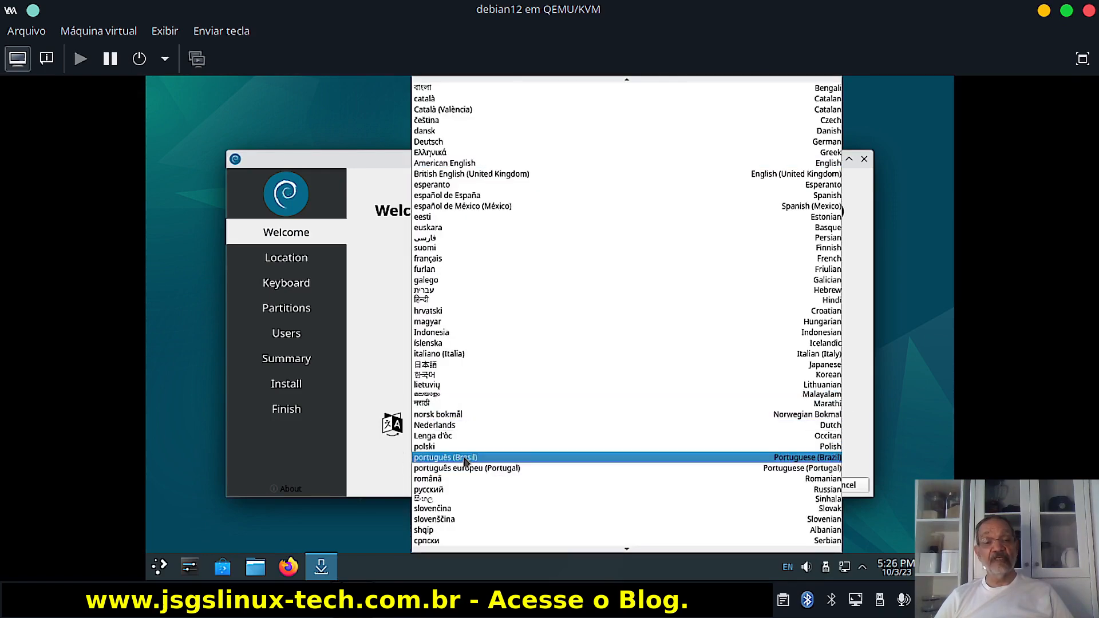
{"action": "left_click", "coordinate": [465, 458]}
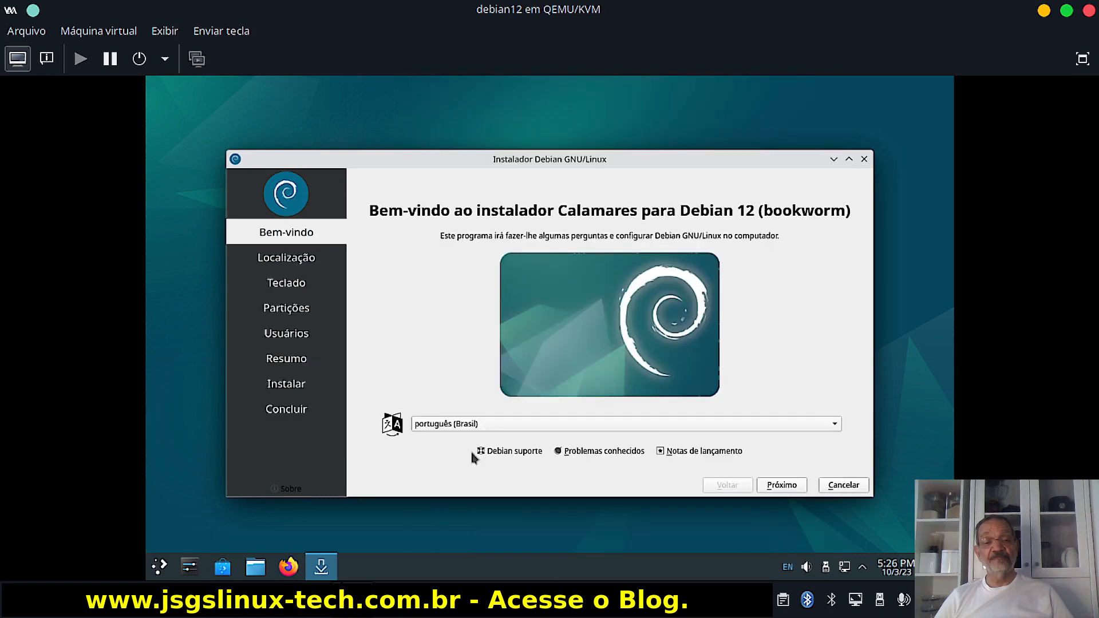
{"action": "left_click", "coordinate": [787, 485]}
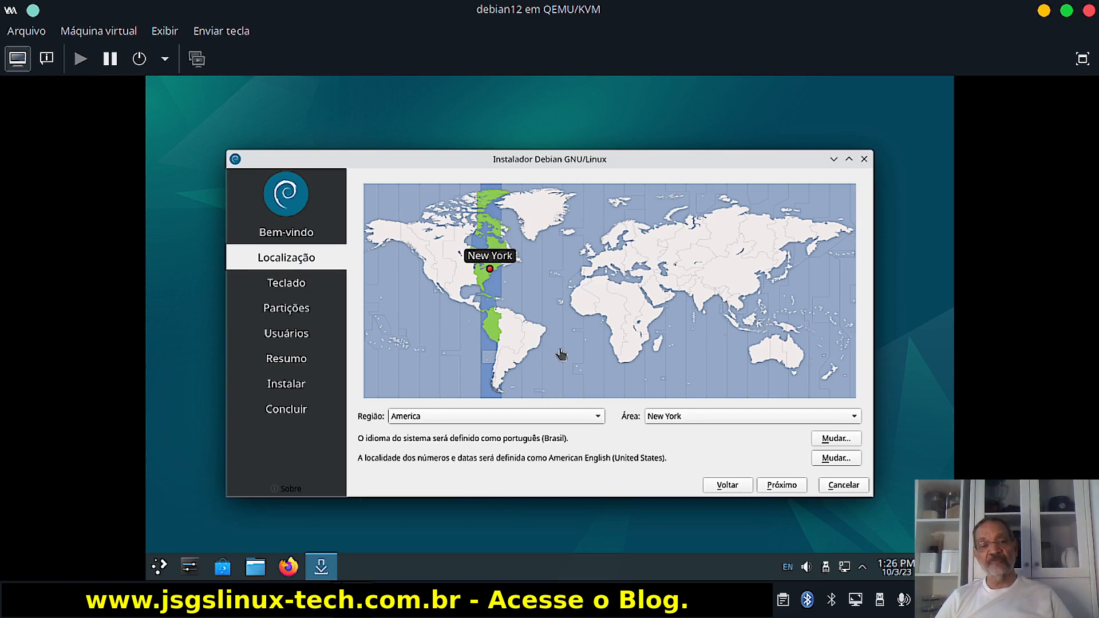
Pick São Paulo as timezone, test the Portuguese (Brazil) keyboard with ç, and continue.
{"action": "left_click", "coordinate": [527, 353]}
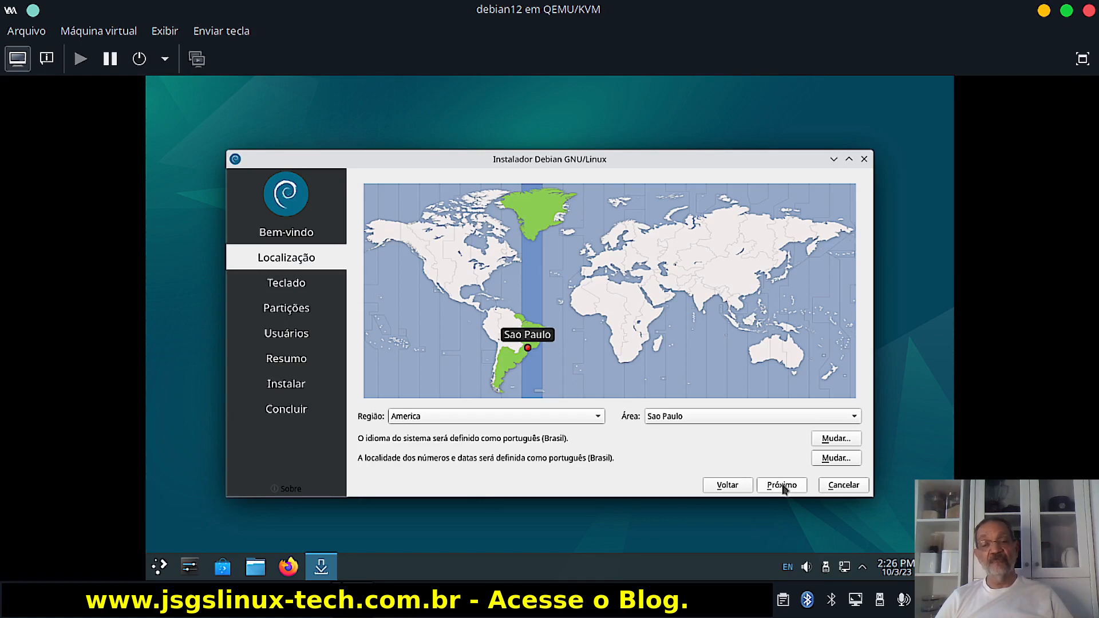
{"action": "left_click", "coordinate": [785, 487]}
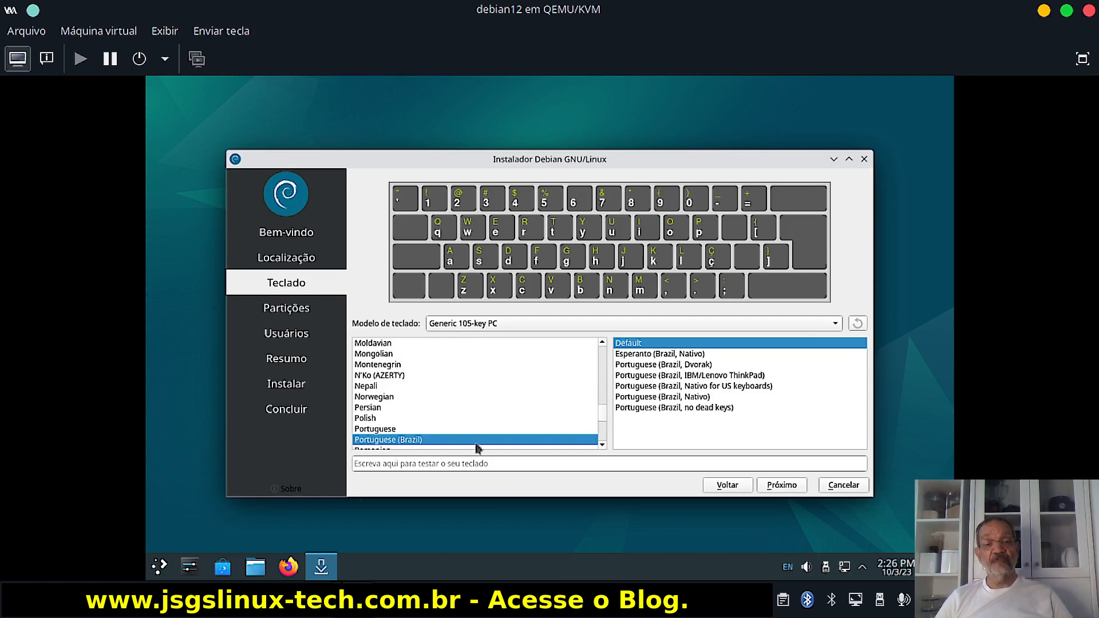
{"action": "left_click", "coordinate": [379, 465]}
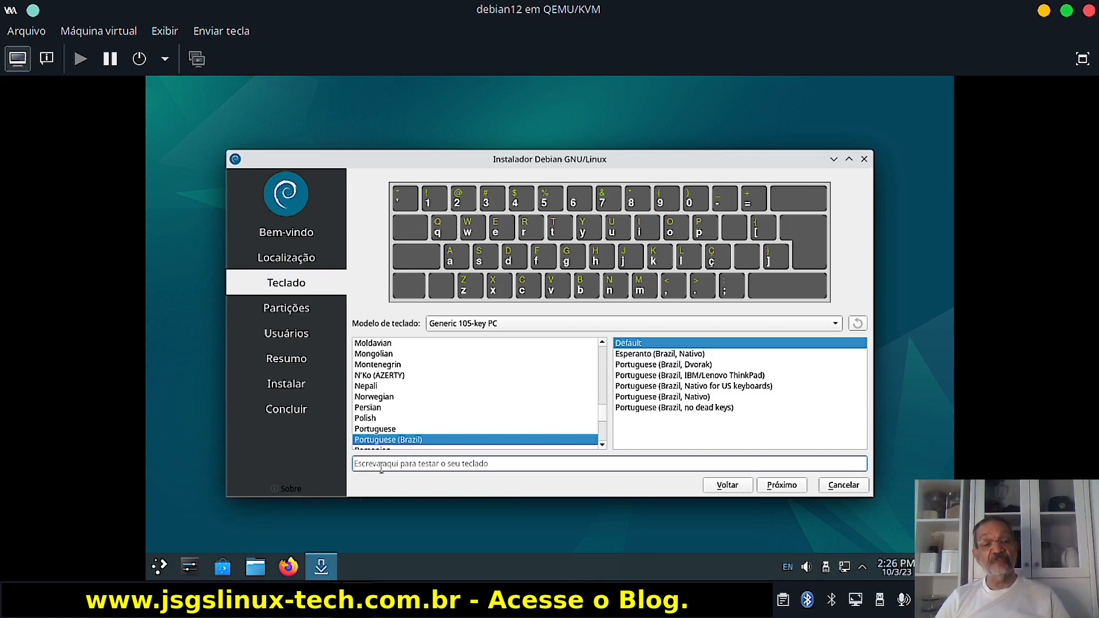
{"action": "type", "text": "ç"}
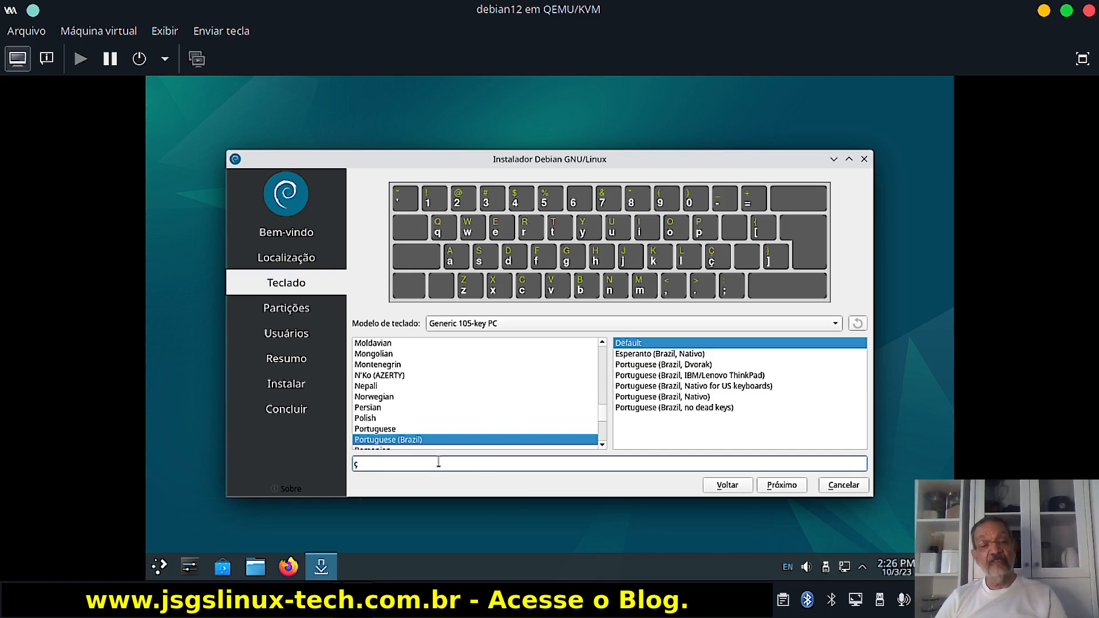
{"action": "key", "text": "BackSpace"}
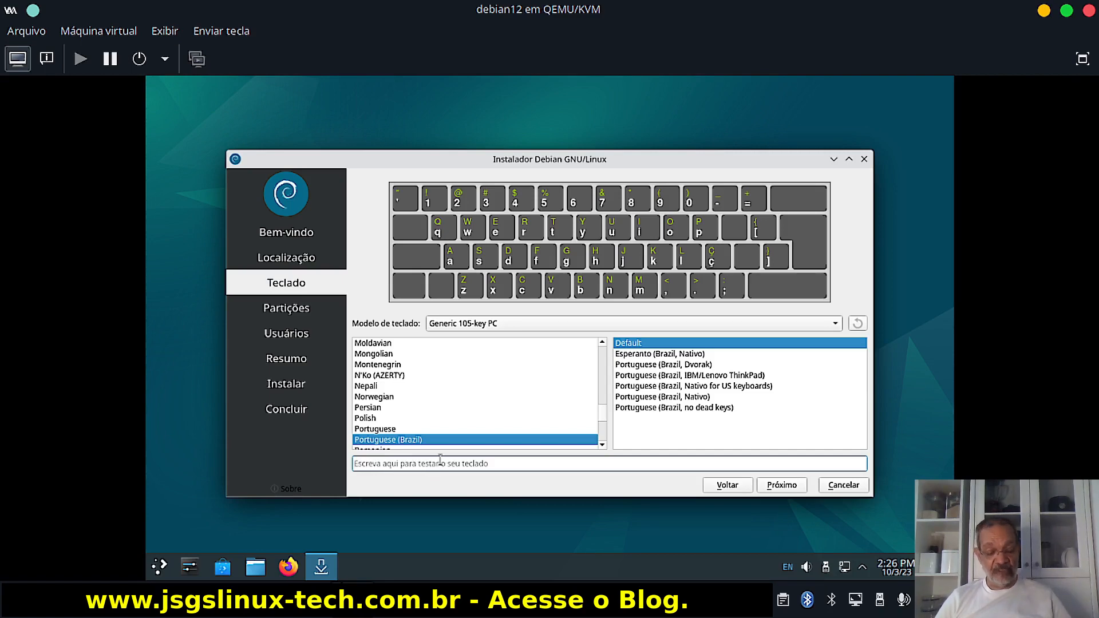
{"action": "left_click", "coordinate": [782, 487]}
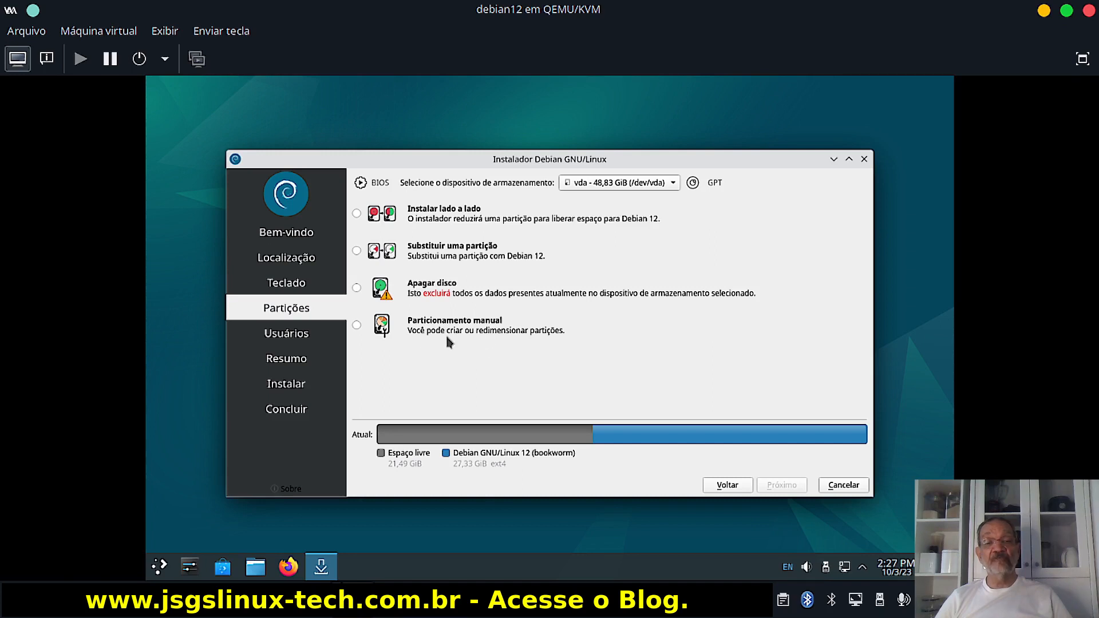
Choose Particionamento manual and proceed to the vda partition editor.
{"action": "left_click", "coordinate": [357, 327]}
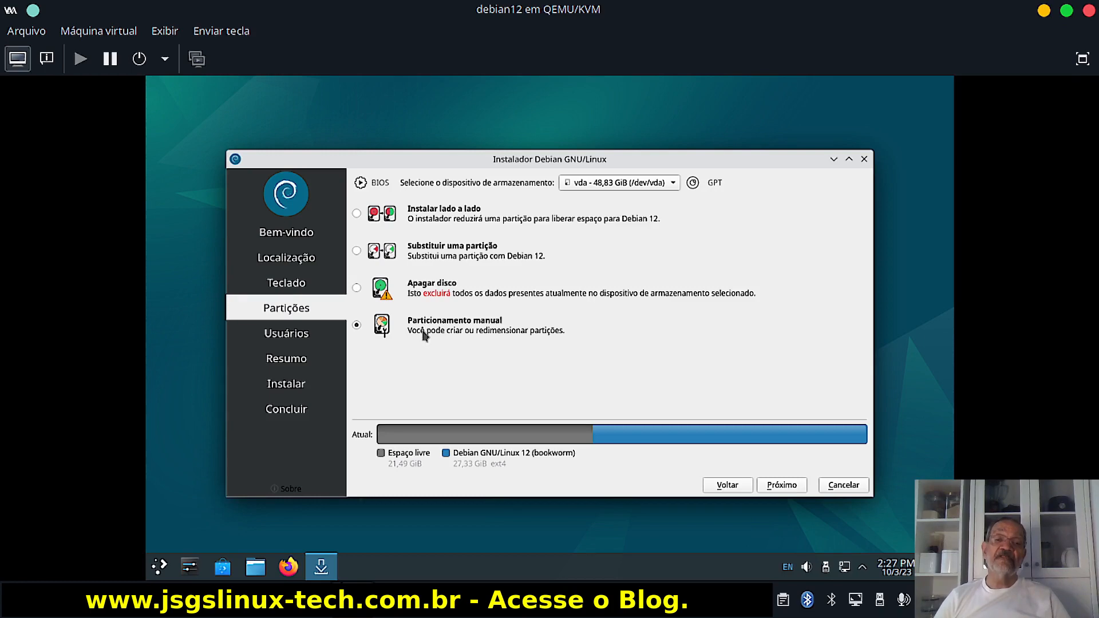
{"action": "left_click", "coordinate": [785, 487]}
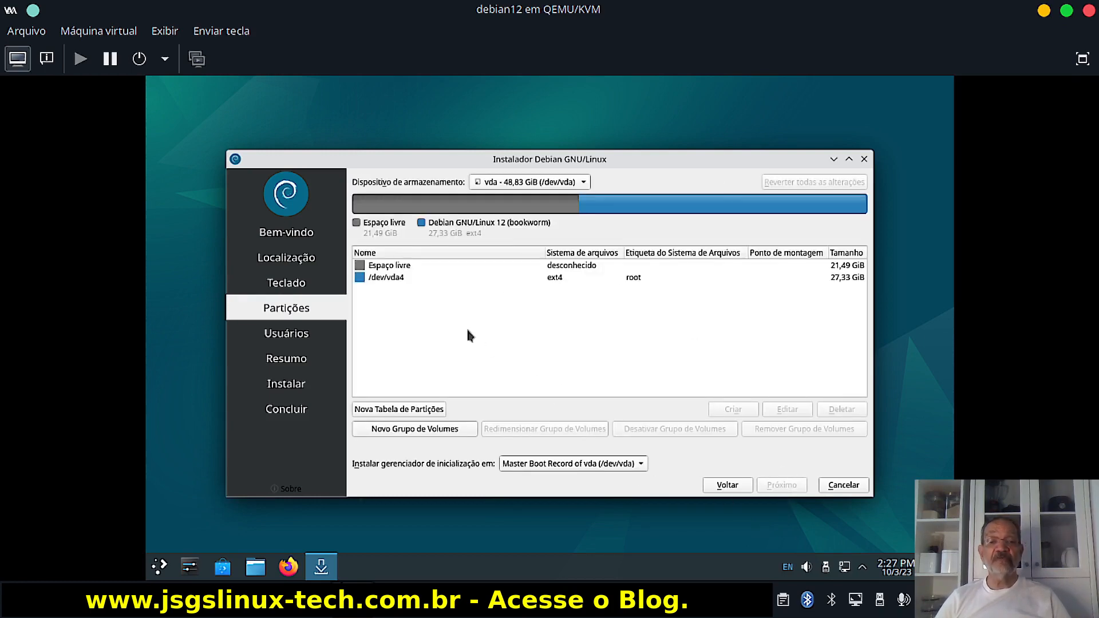
Delete /dev/vda4, select the freed 48,83 GiB space, and begin a new partition table.
{"action": "left_click", "coordinate": [388, 280]}
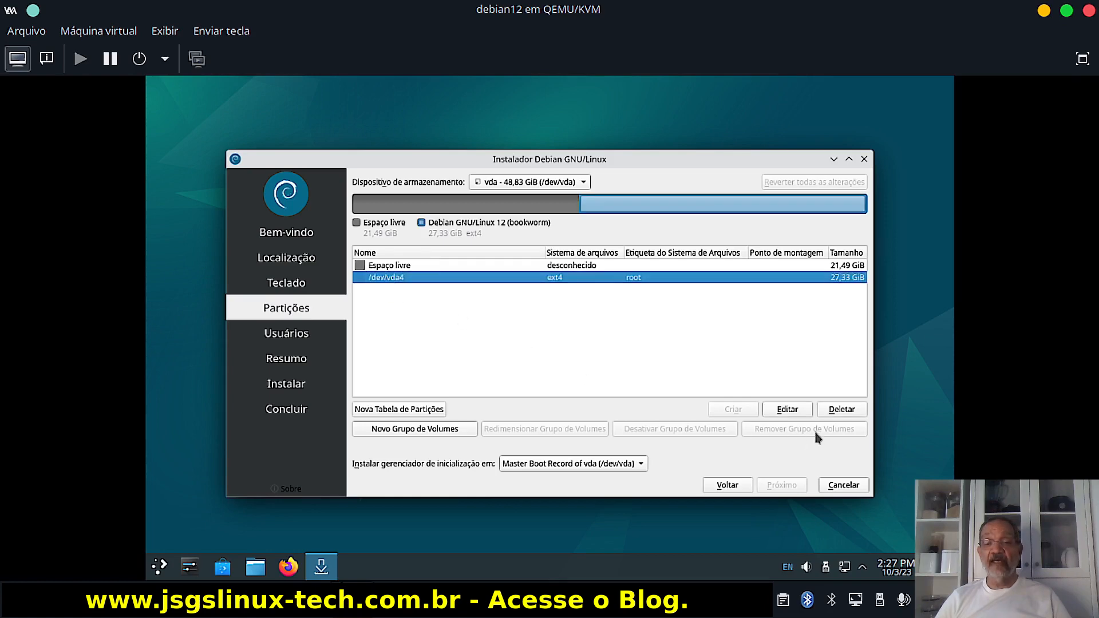
{"action": "left_click", "coordinate": [840, 411]}
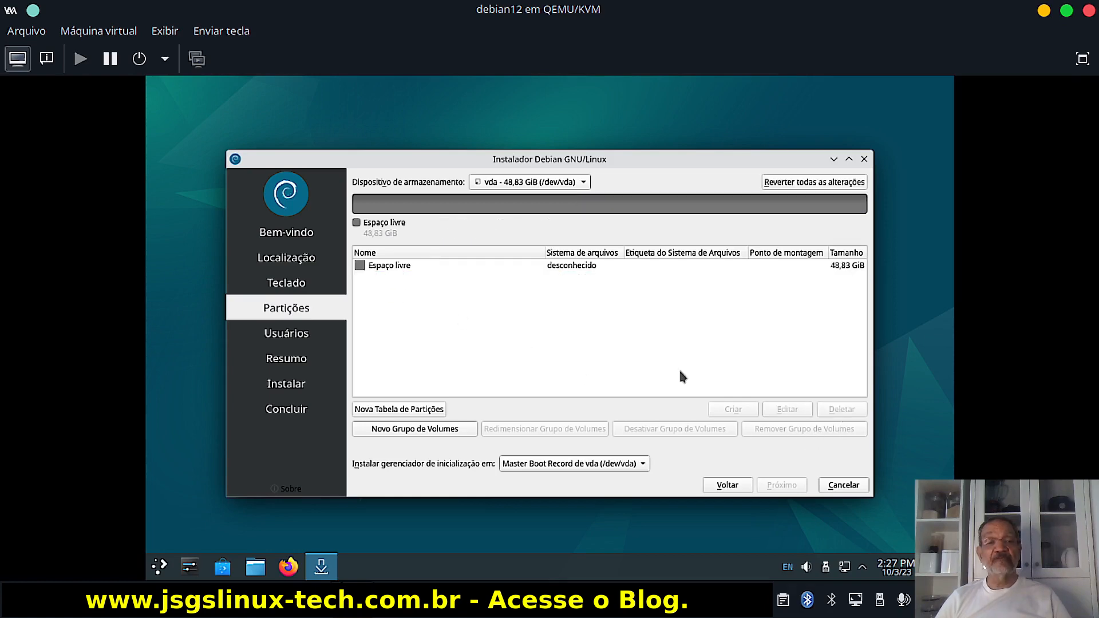
{"action": "left_click", "coordinate": [387, 269]}
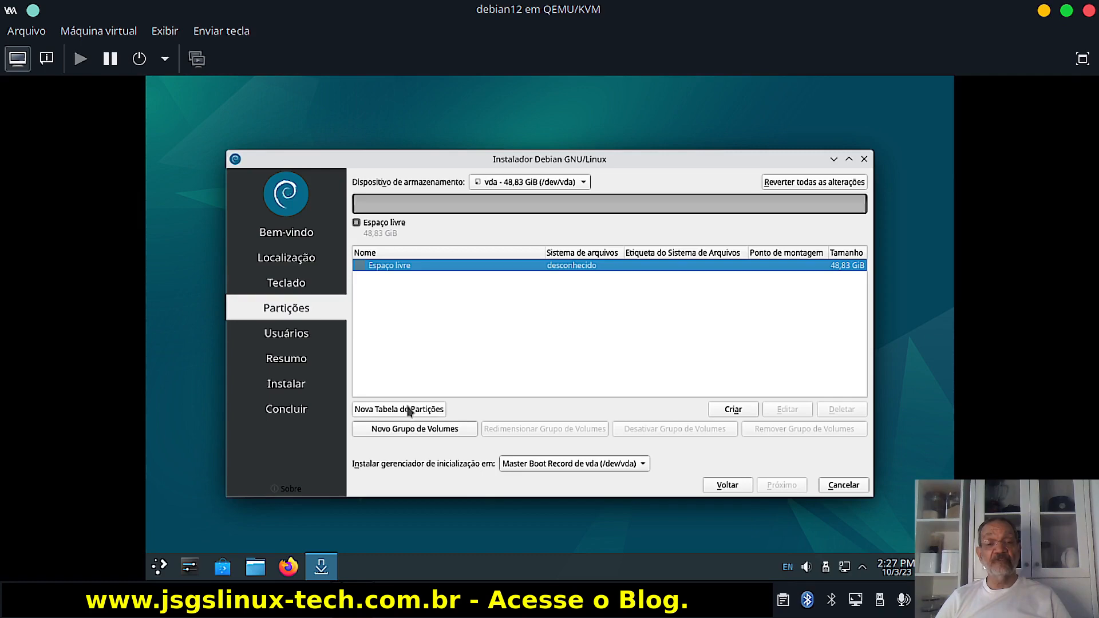
{"action": "left_click", "coordinate": [408, 410]}
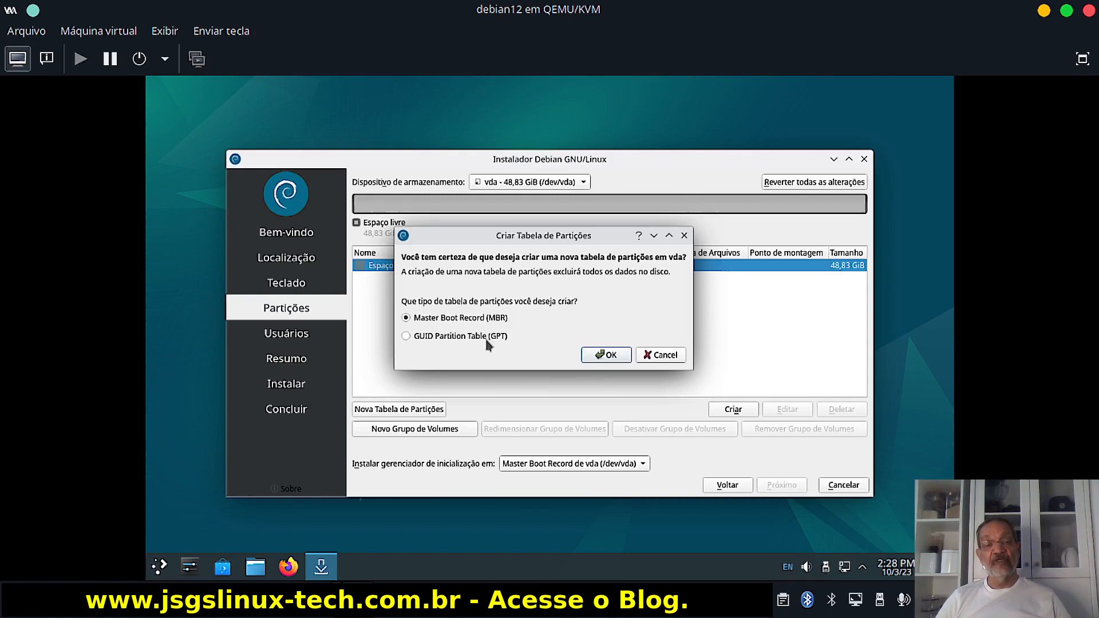
Select GUID Partition Table (GPT) in the Criar Tabela de Partições dialog.
{"action": "left_click", "coordinate": [406, 338]}
Confirm the GPT partition table with OK.
{"action": "left_click", "coordinate": [608, 355]}
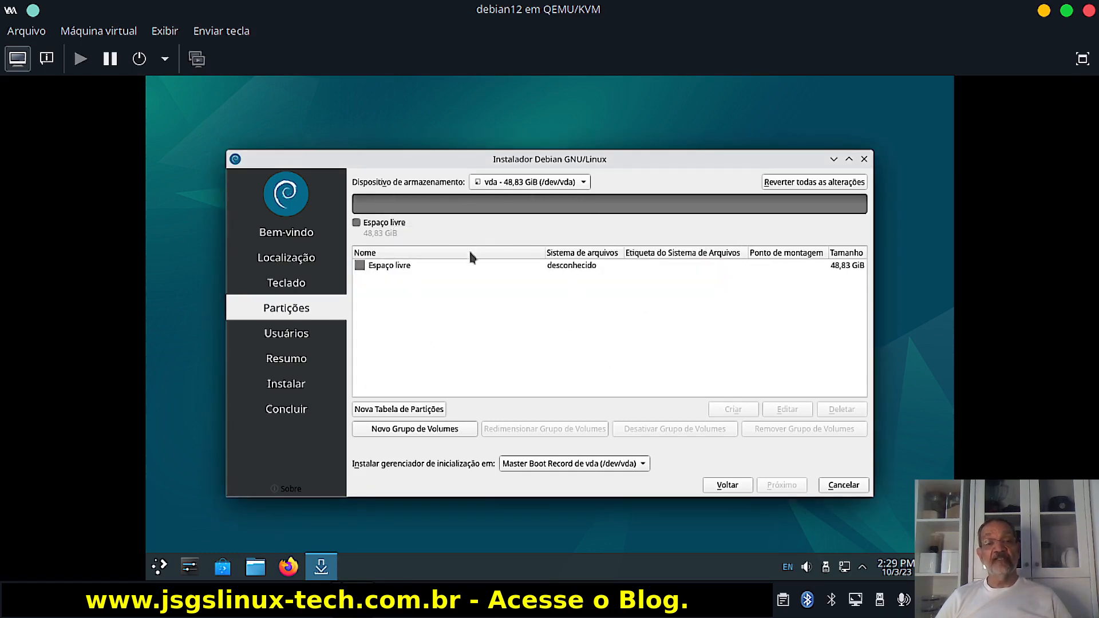
Select the free space row on the disk and start a new partition there.
{"action": "left_click", "coordinate": [413, 273]}
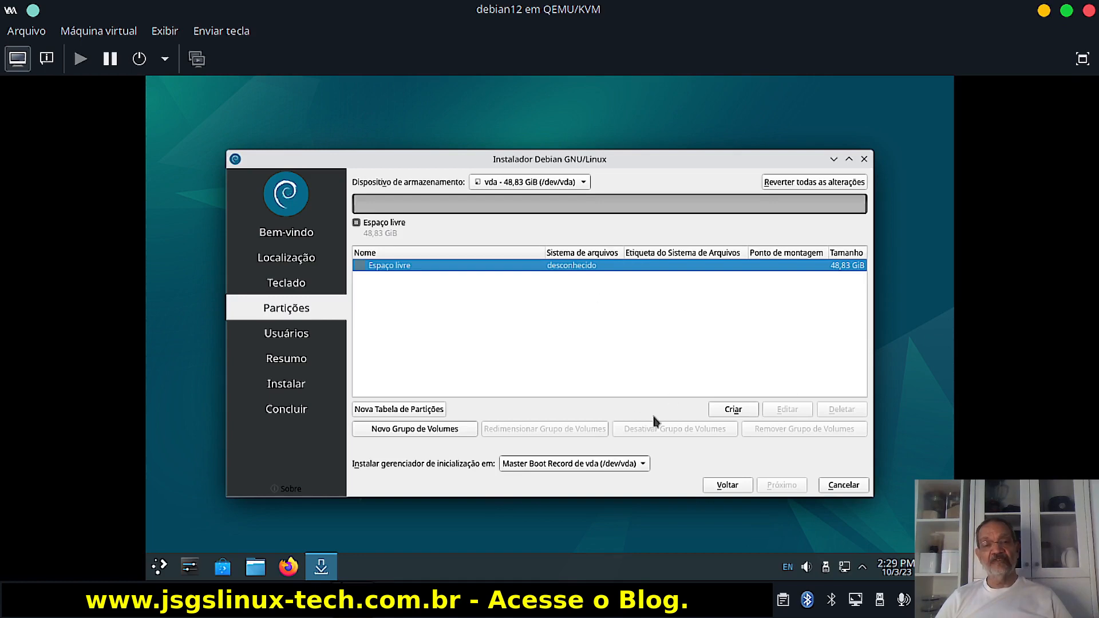
{"action": "left_click", "coordinate": [733, 410]}
Create a 10 MiB unformatted partition at the start of the free space.
{"action": "left_click", "coordinate": [393, 152]}
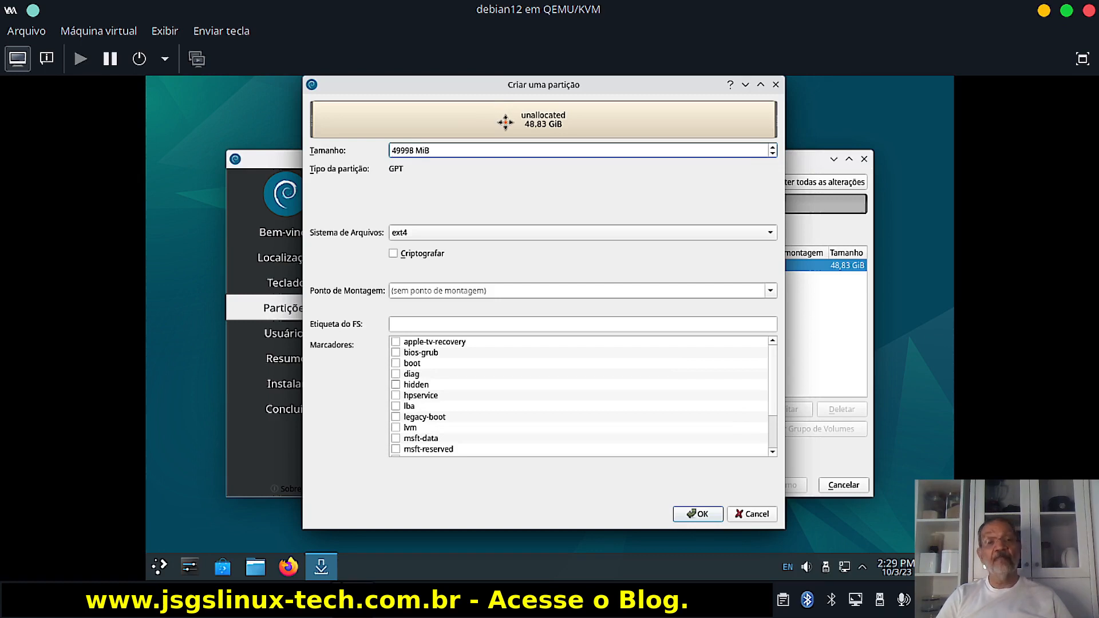
{"action": "key", "text": "Delete"}
{"action": "key", "text": "Delete"}
{"action": "key", "text": "Delete"}
{"action": "key", "text": "Delete"}
{"action": "key", "text": "Delete"}
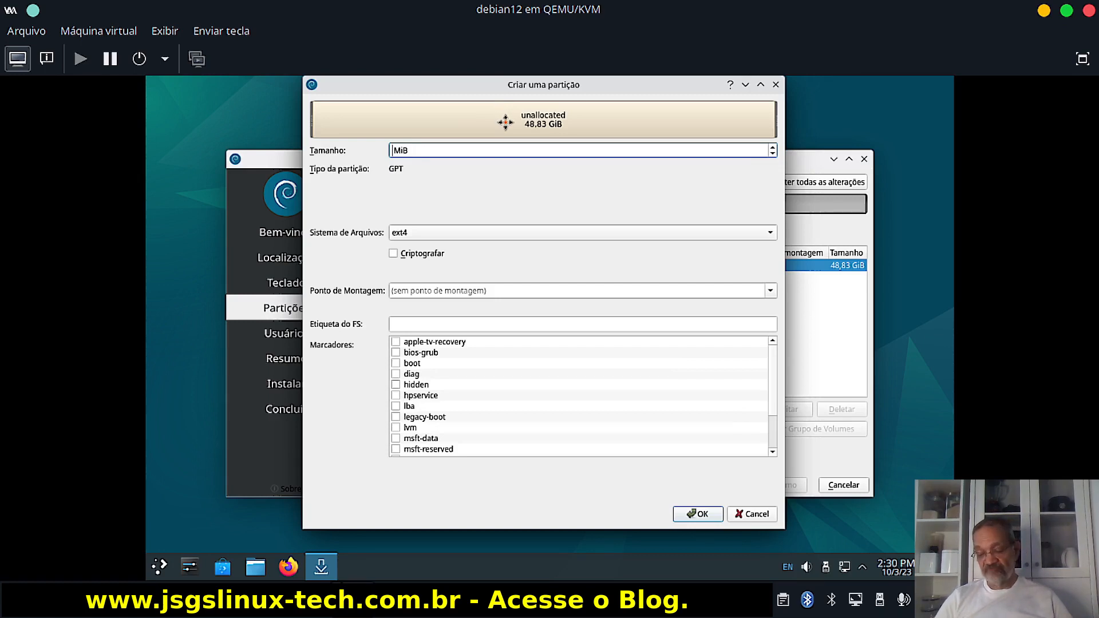
{"action": "type", "text": "10"}
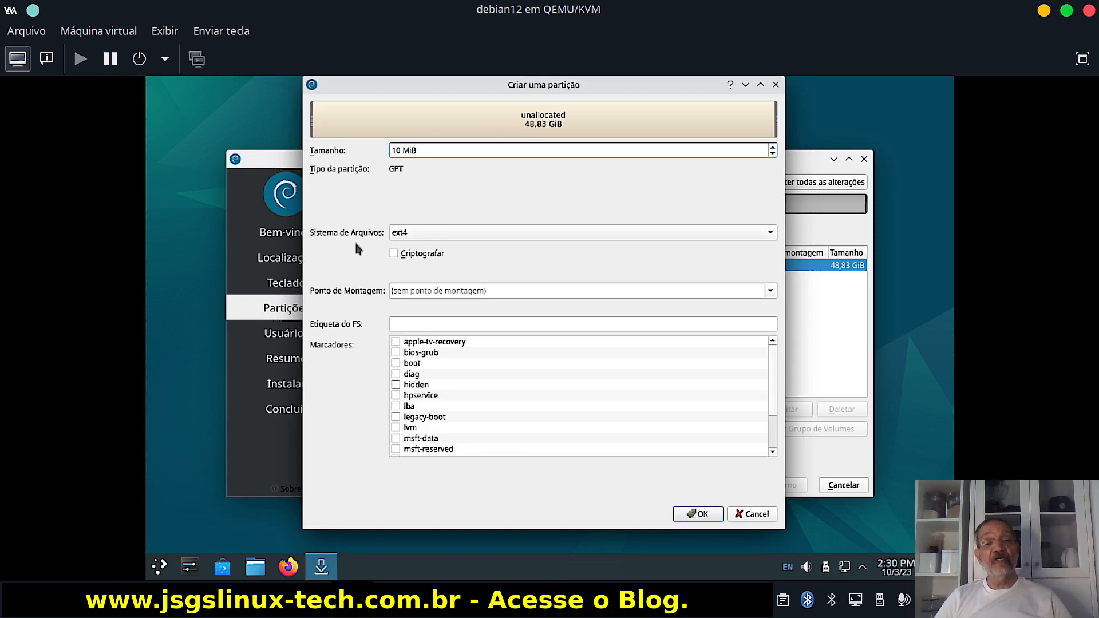
{"action": "left_click", "coordinate": [485, 231]}
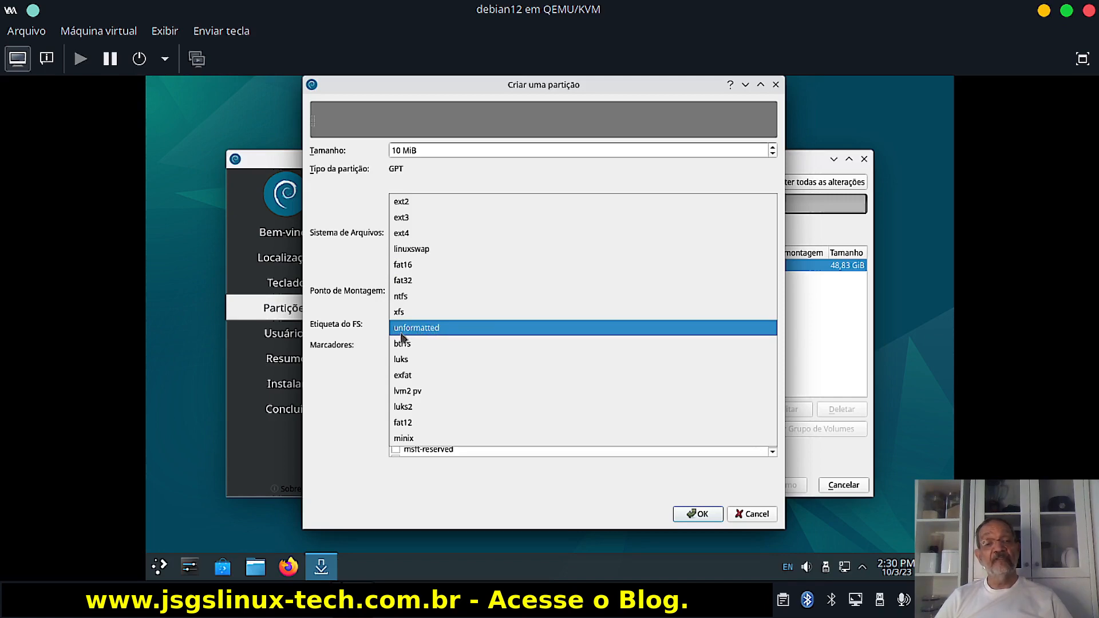
{"action": "left_click", "coordinate": [438, 329]}
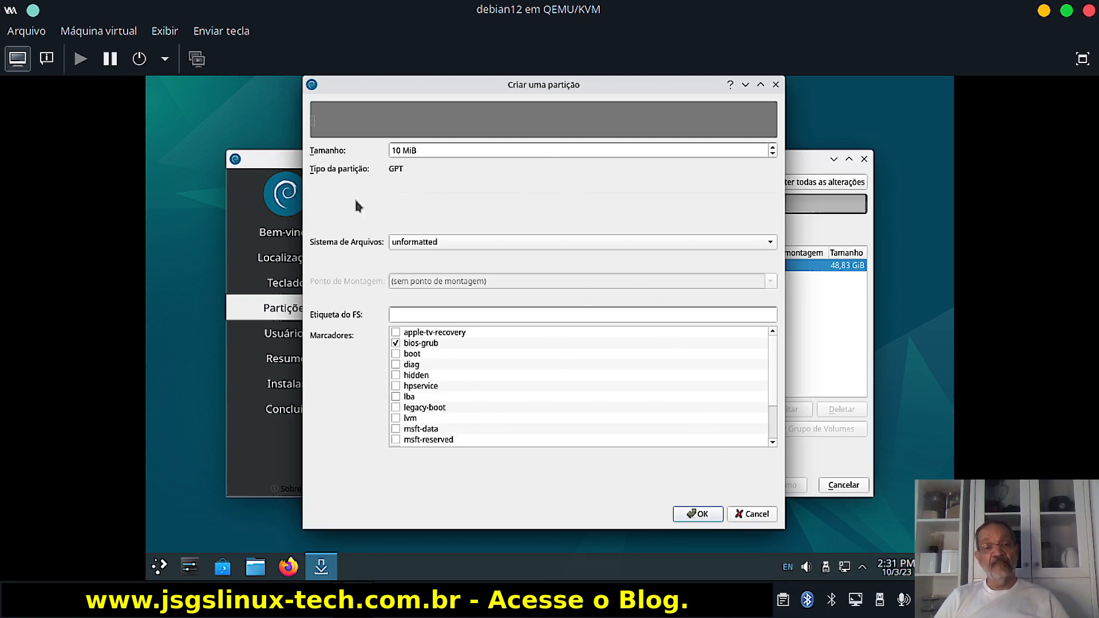
{"action": "left_click", "coordinate": [691, 515]}
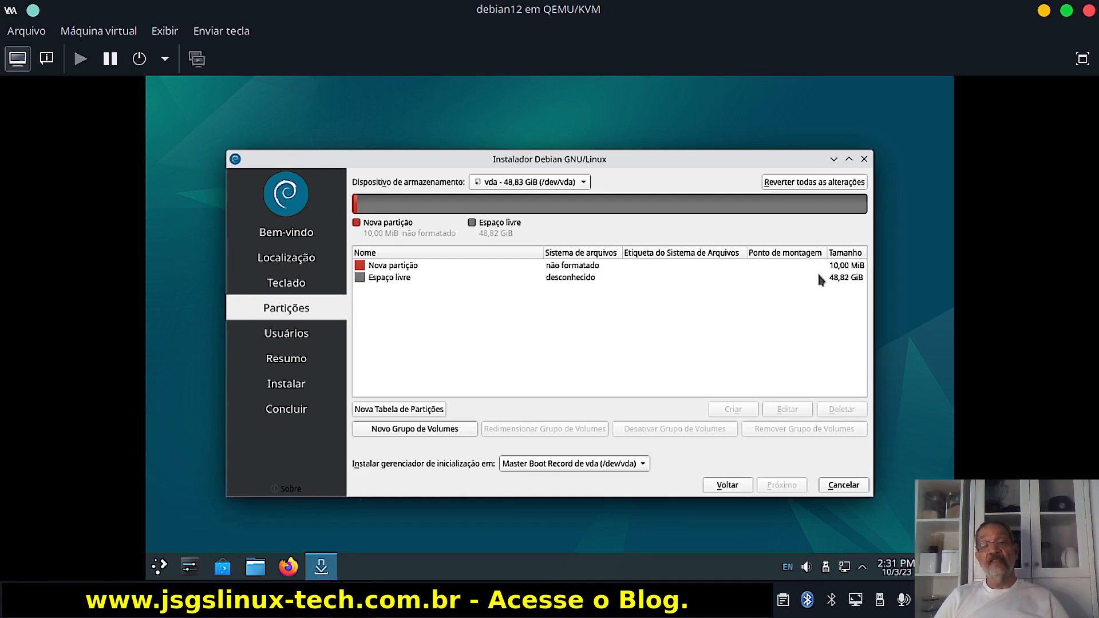
Create a 2000 MiB linuxswap partition labelled 'swap' in the remaining free space.
{"action": "left_click", "coordinate": [589, 280]}
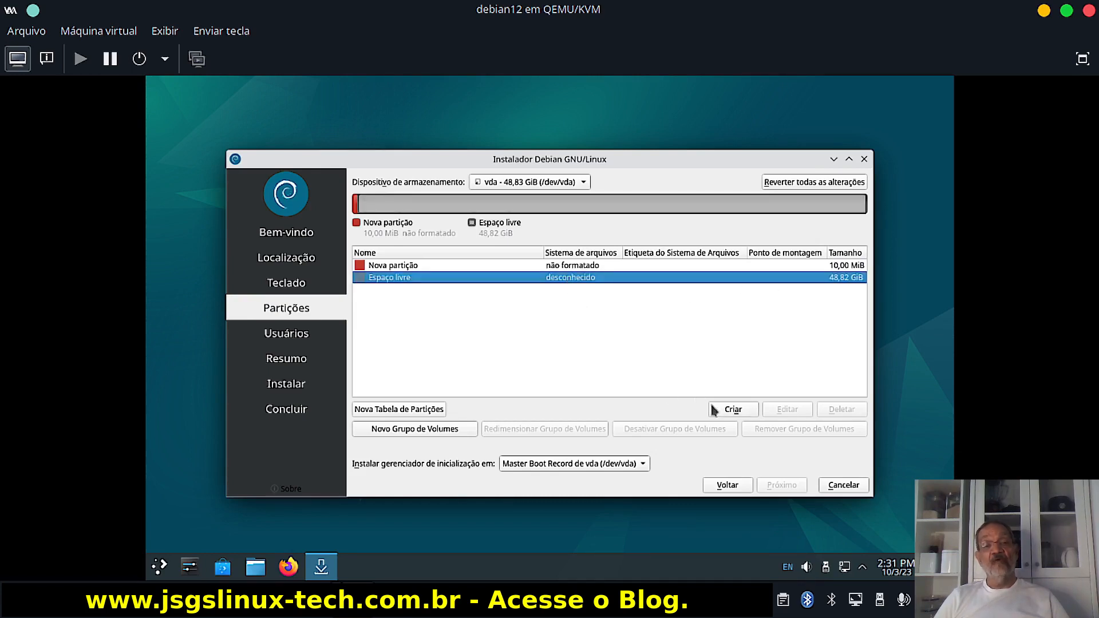
{"action": "left_click", "coordinate": [731, 410]}
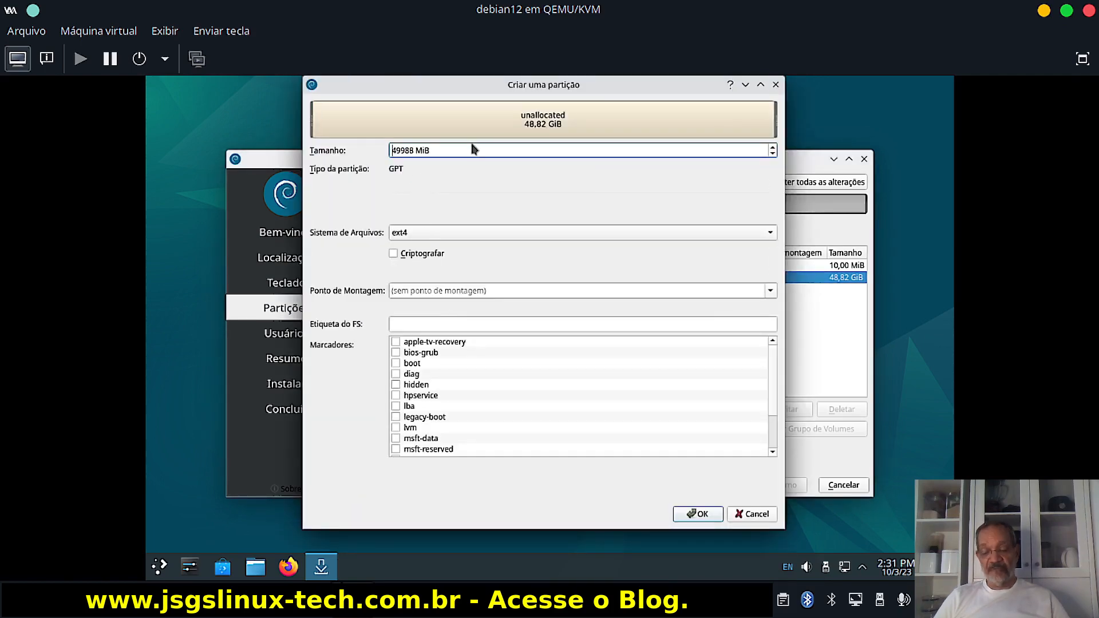
{"action": "key", "text": "Delete"}
{"action": "key", "text": "Delete"}
{"action": "key", "text": "Delete"}
{"action": "key", "text": "Delete"}
{"action": "key", "text": "Delete"}
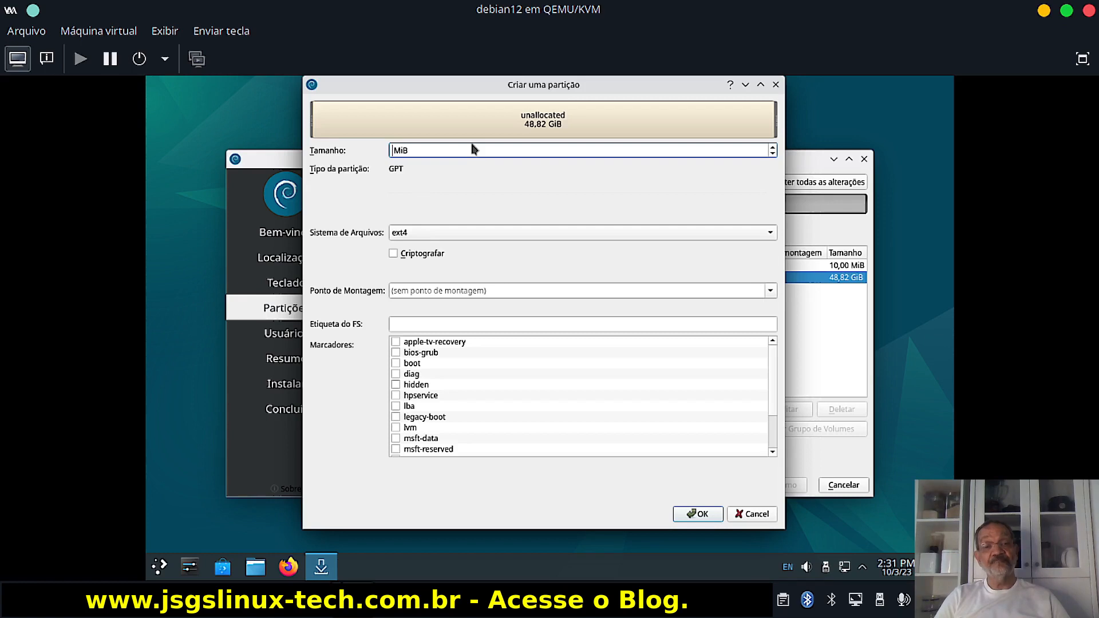
{"action": "type", "text": "2000"}
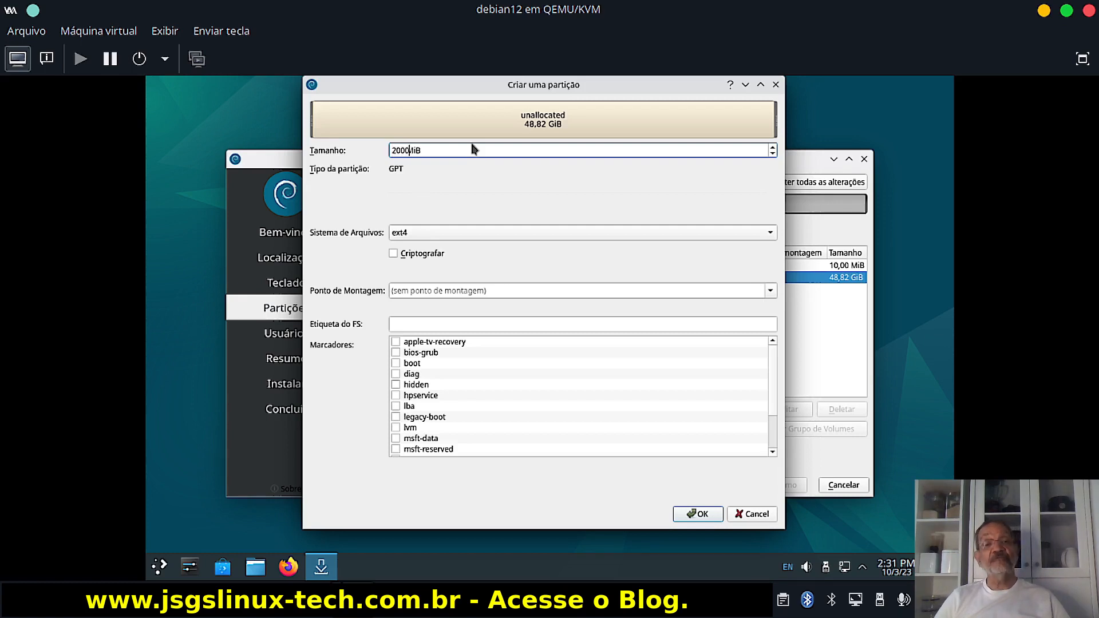
{"action": "left_click", "coordinate": [465, 239]}
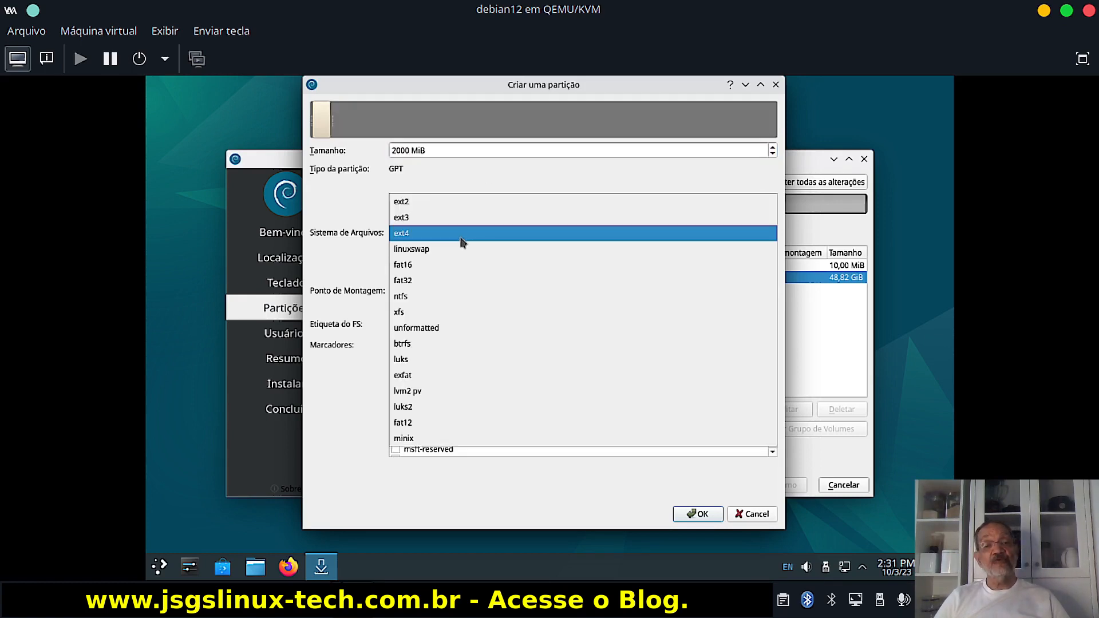
{"action": "left_click", "coordinate": [490, 250]}
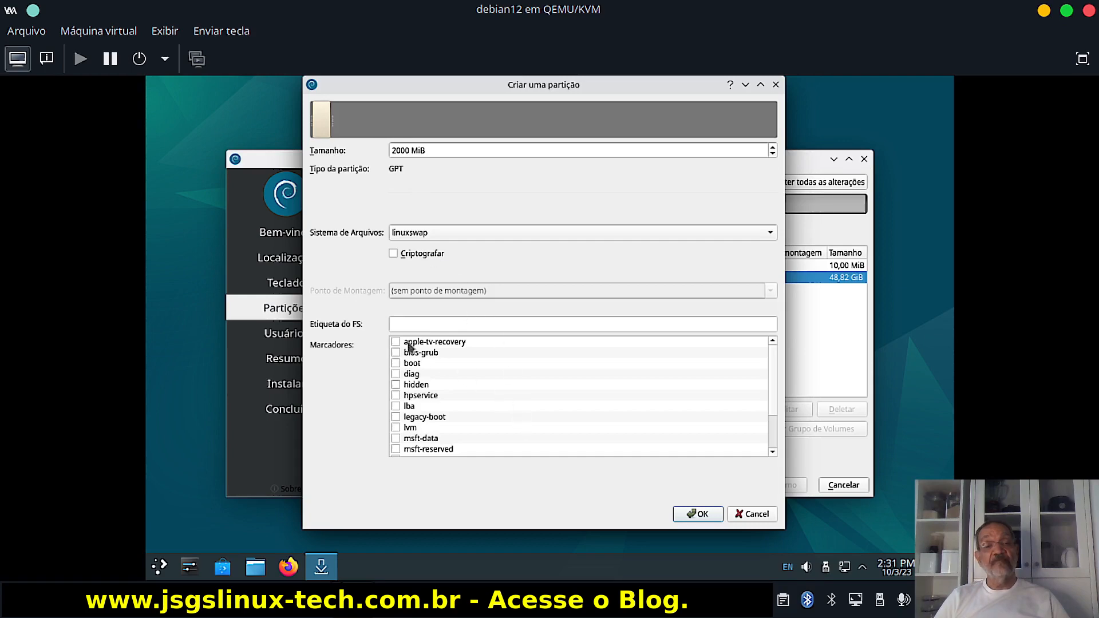
{"action": "left_click", "coordinate": [410, 326]}
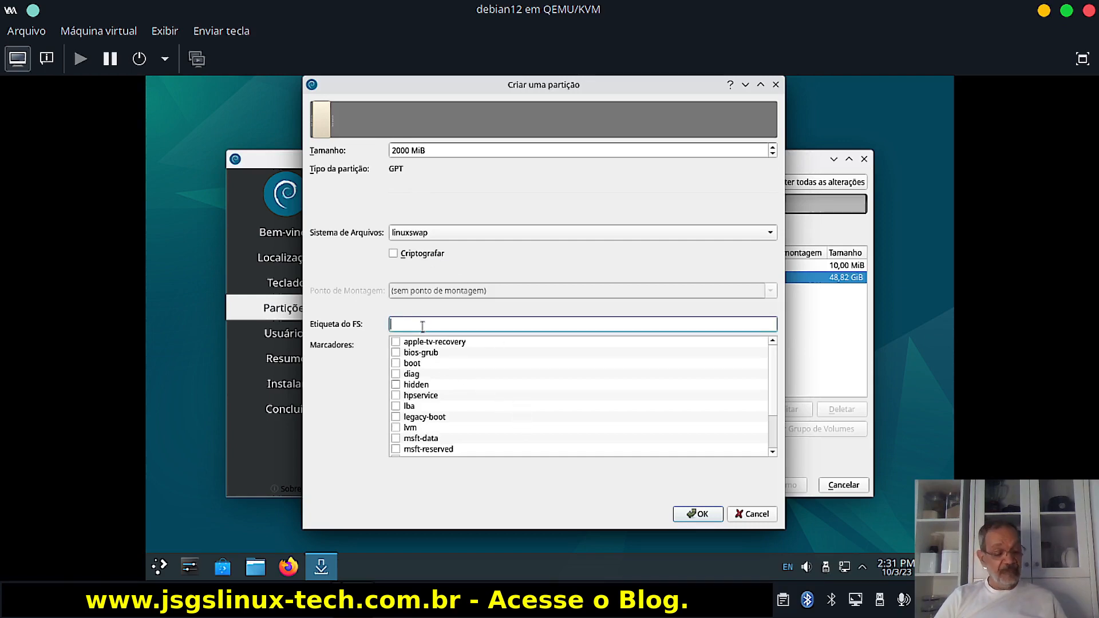
{"action": "type", "text": "swap"}
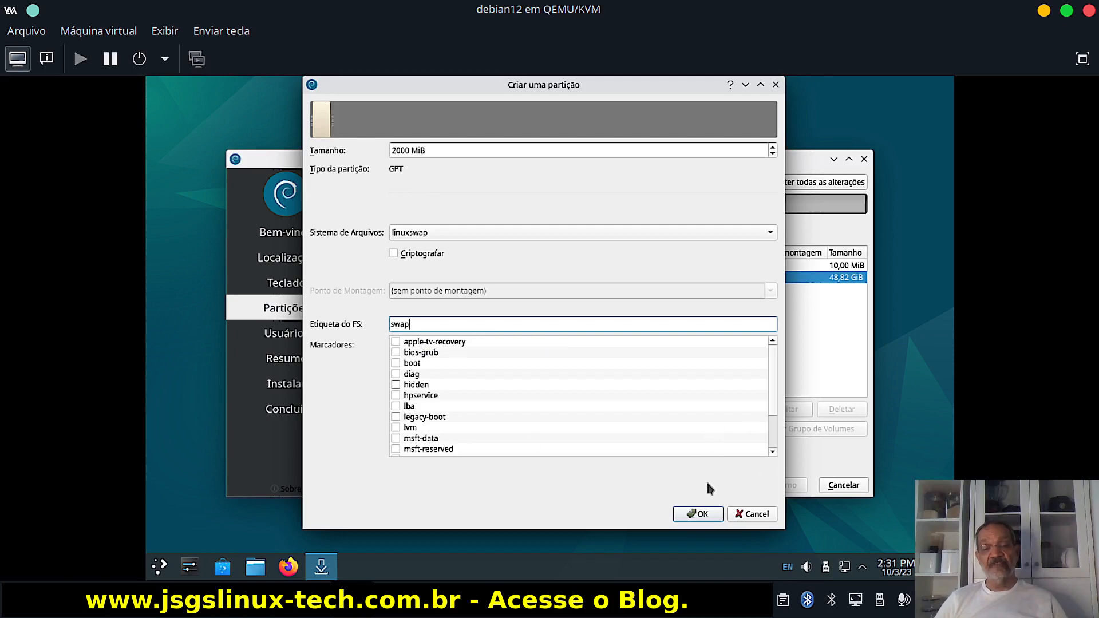
{"action": "left_click", "coordinate": [698, 515]}
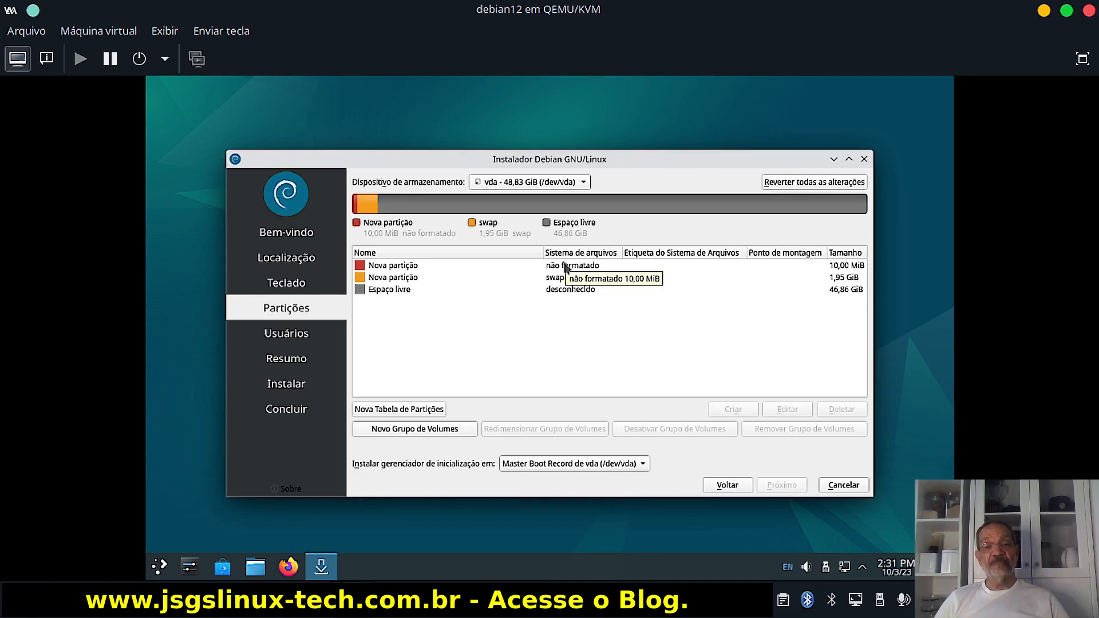
{"action": "left_click", "coordinate": [565, 266]}
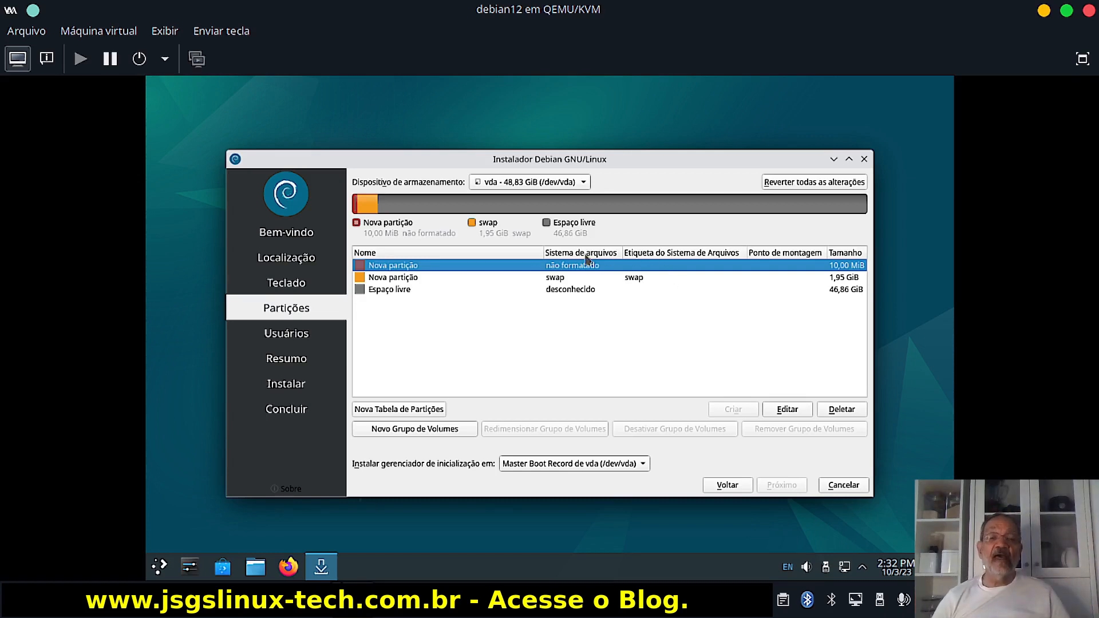
{"action": "left_click", "coordinate": [395, 293]}
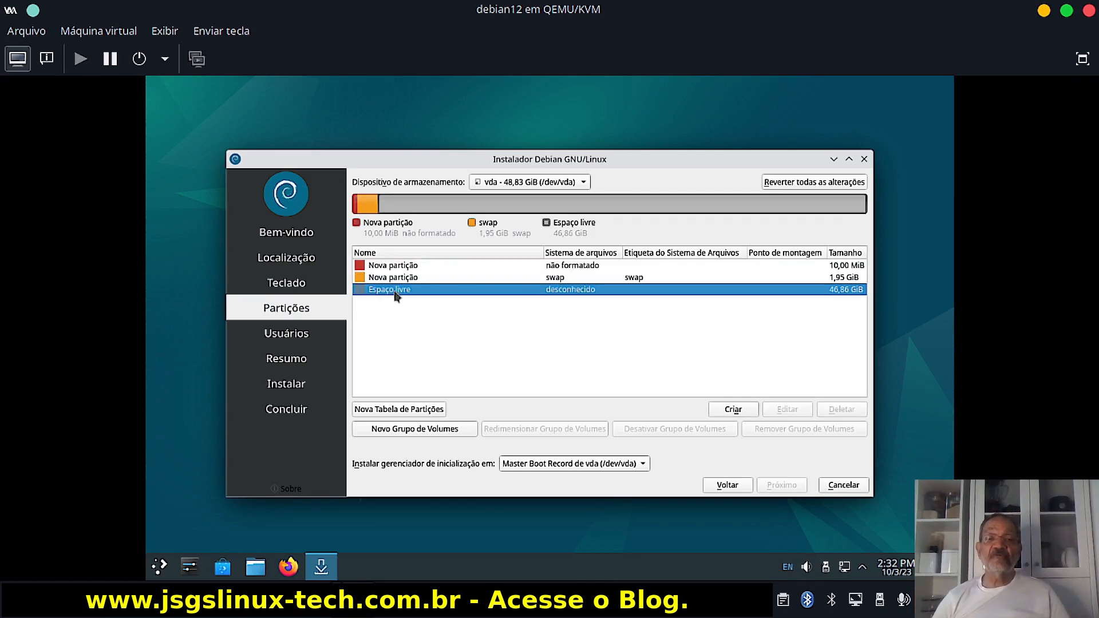
Begin a new partition sized 20000 MiB with ext4 as its filesystem.
{"action": "left_click", "coordinate": [737, 412]}
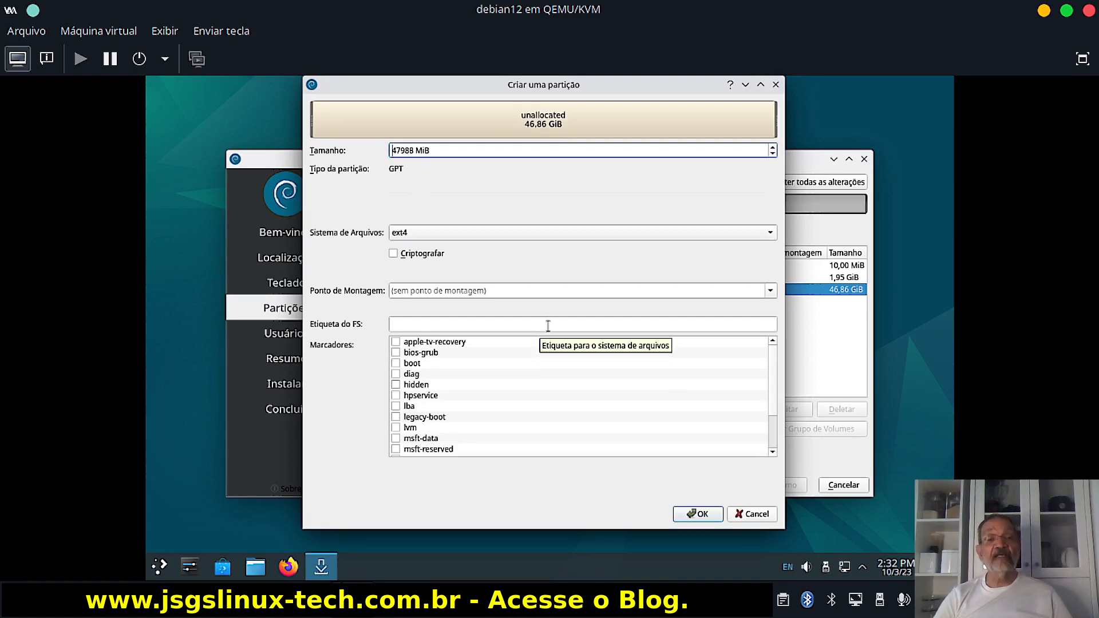
{"action": "key", "text": "Delete"}
{"action": "key", "text": "Delete"}
{"action": "key", "text": "Delete"}
{"action": "key", "text": "Delete"}
{"action": "key", "text": "Delete"}
{"action": "key", "text": "Delete"}
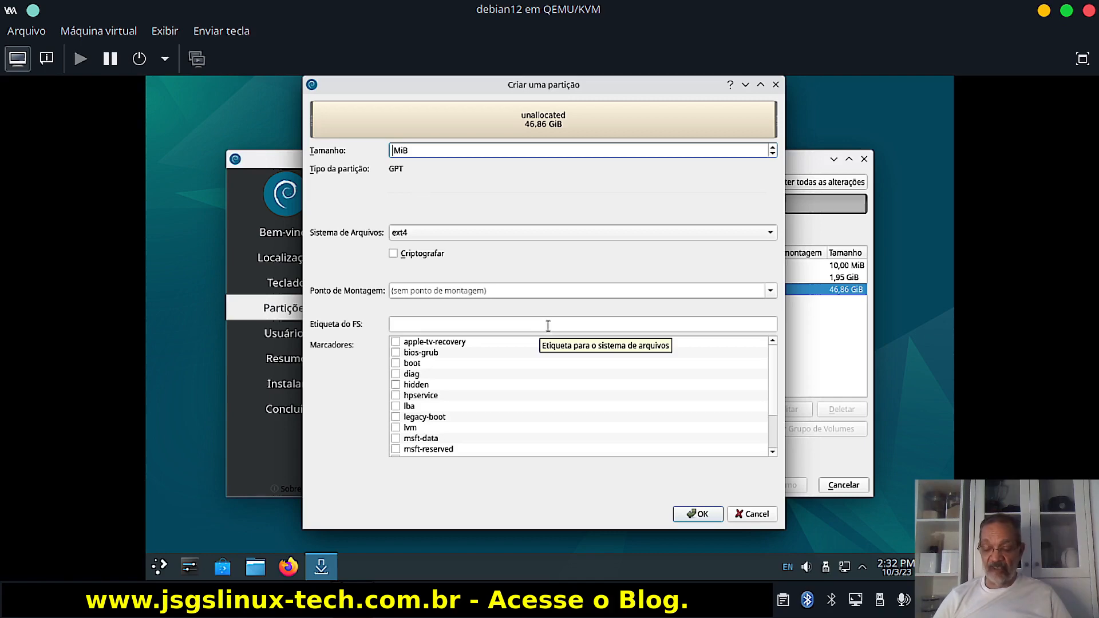
{"action": "type", "text": "2000 "}
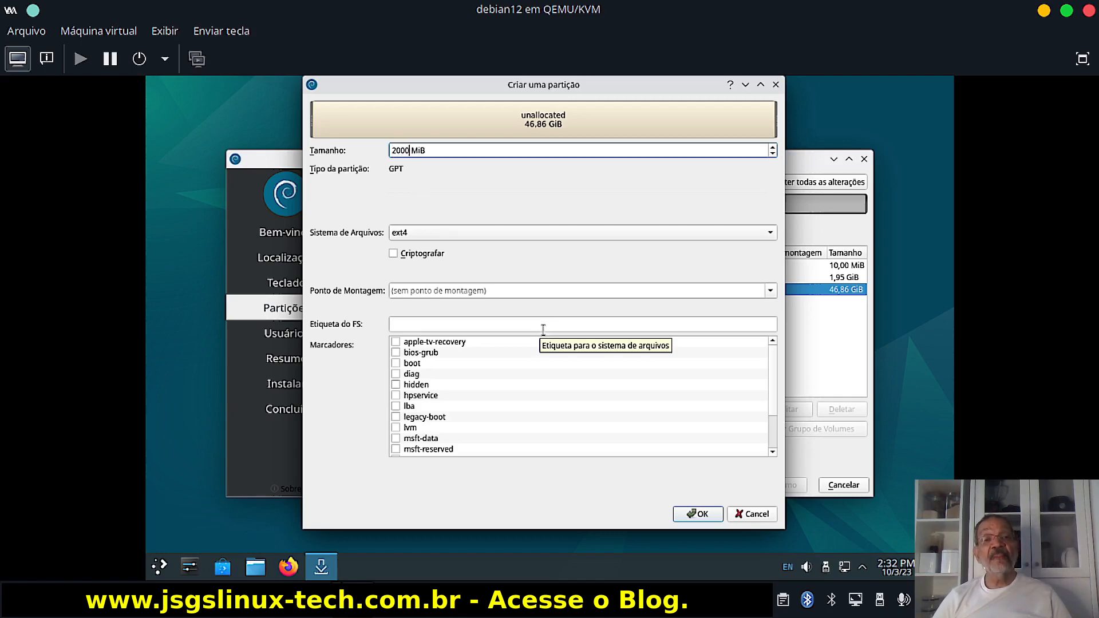
{"action": "type", "text": "0"}
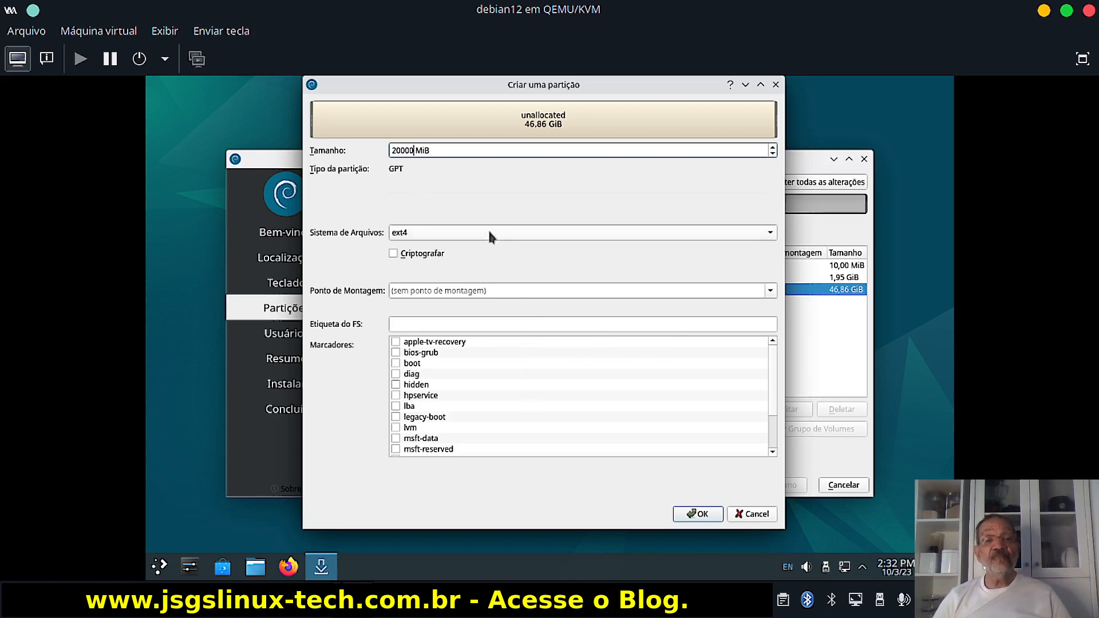
{"action": "left_click", "coordinate": [420, 233]}
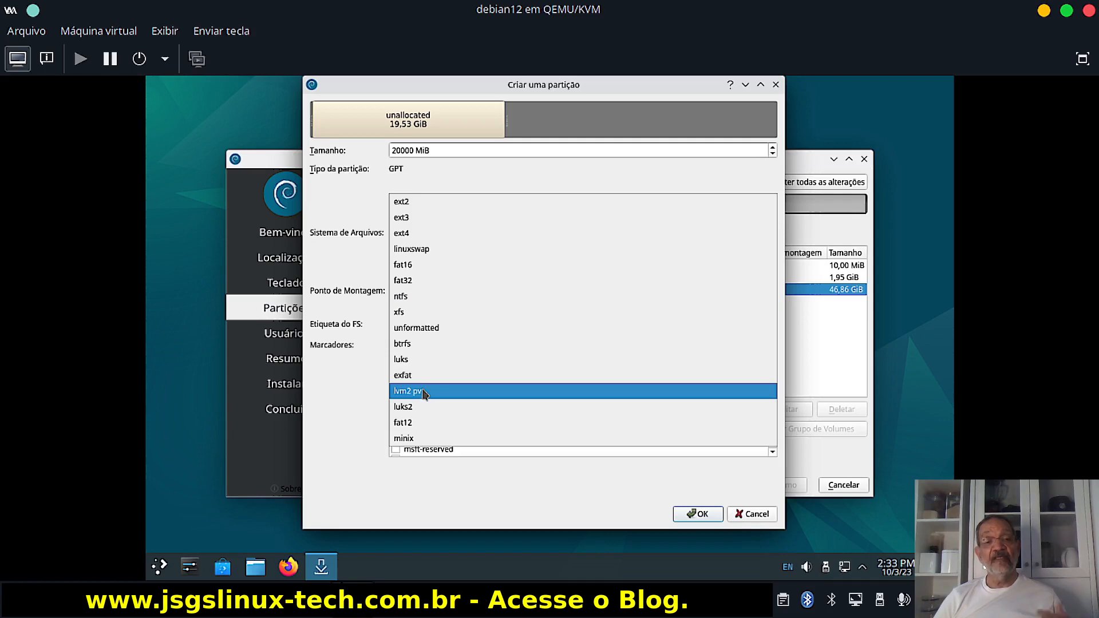
{"action": "left_click", "coordinate": [409, 235]}
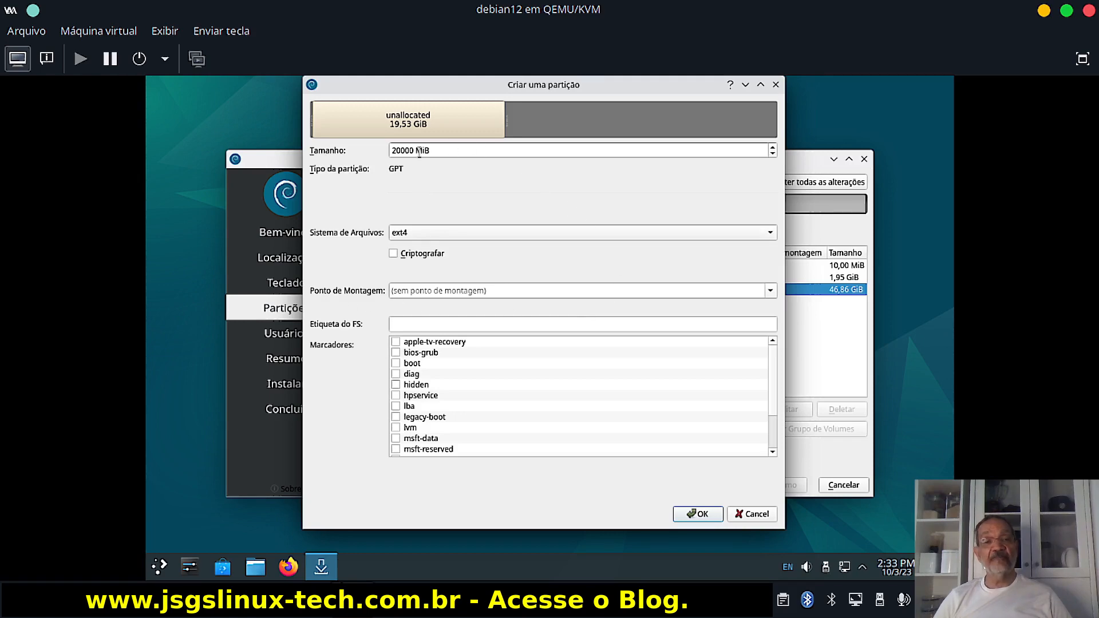
Mount the new 20000 MiB ext4 partition at /home, label it 'home', and confirm.
{"action": "left_click", "coordinate": [771, 291]}
{"action": "left_click", "coordinate": [426, 321]}
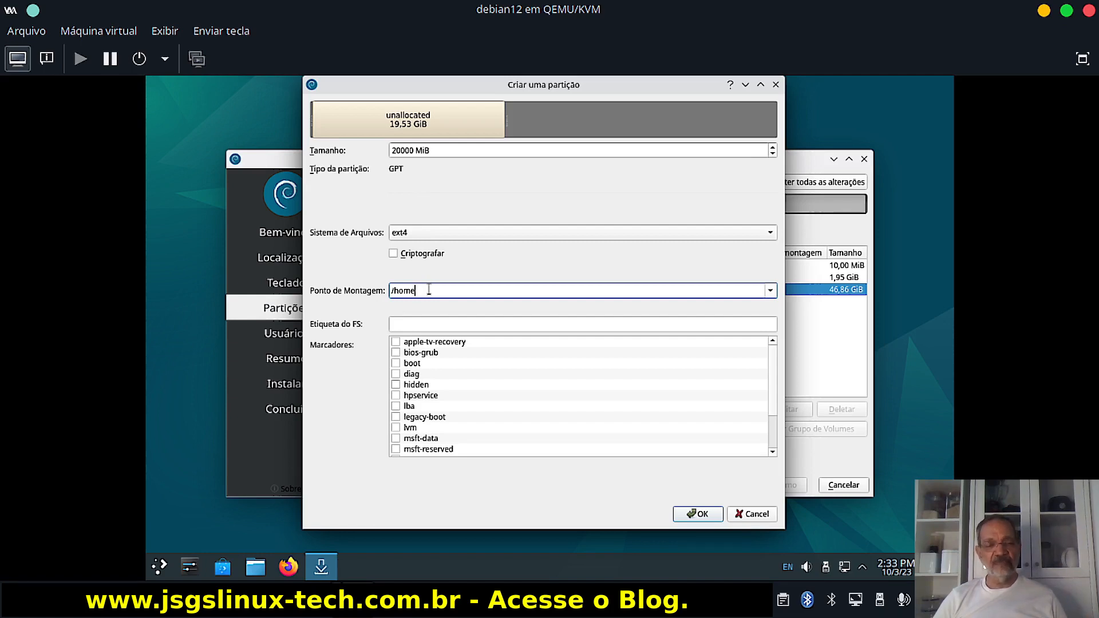
{"action": "left_click", "coordinate": [407, 319]}
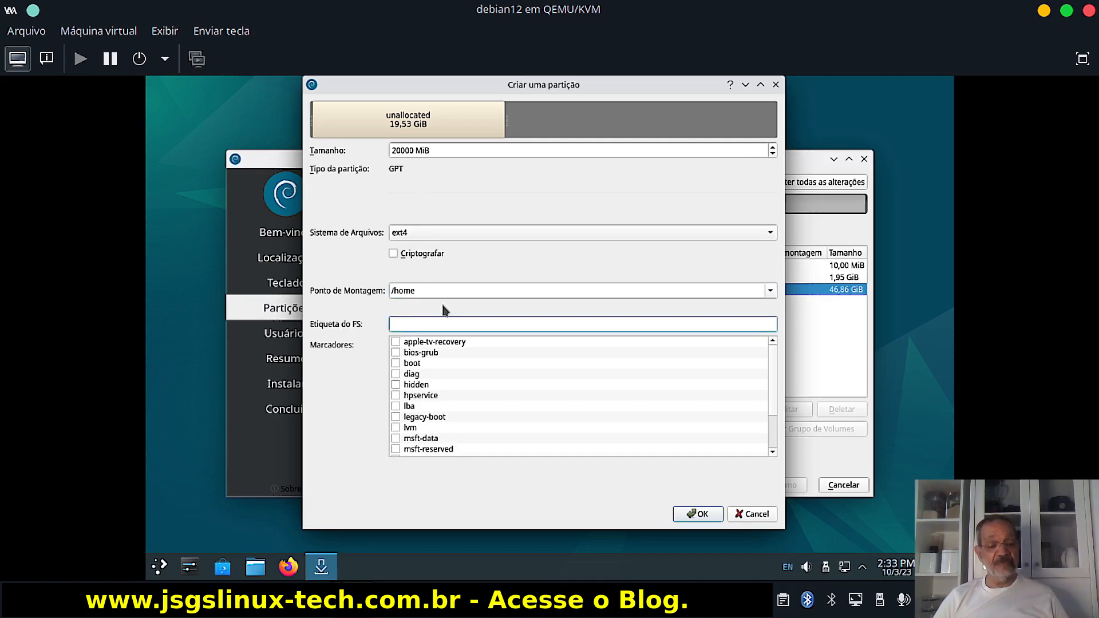
{"action": "type", "text": "home"}
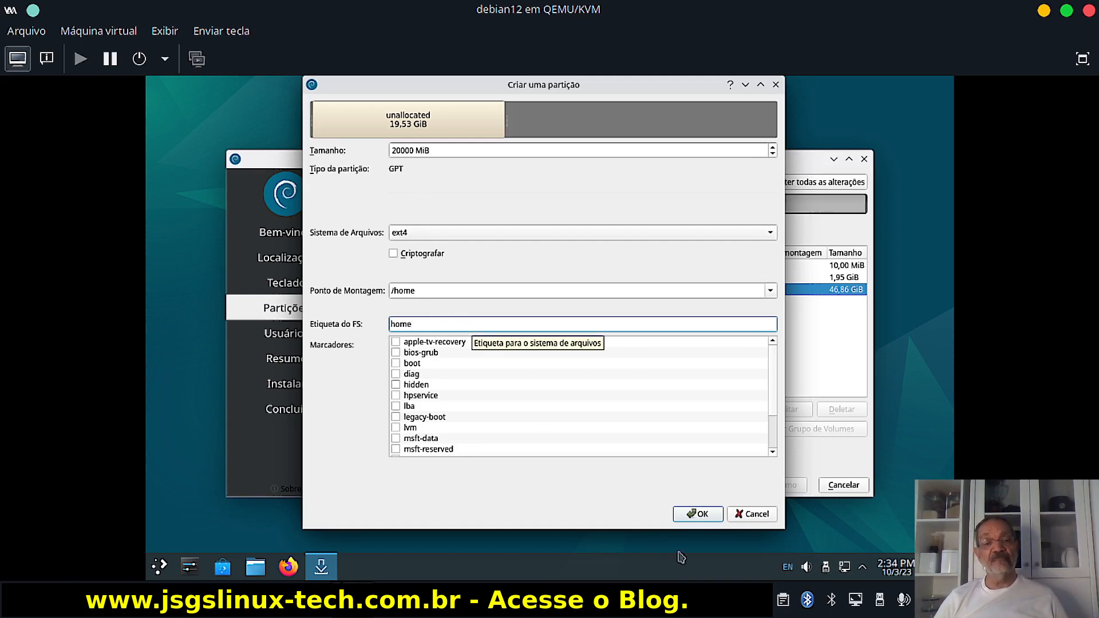
{"action": "left_click", "coordinate": [698, 513]}
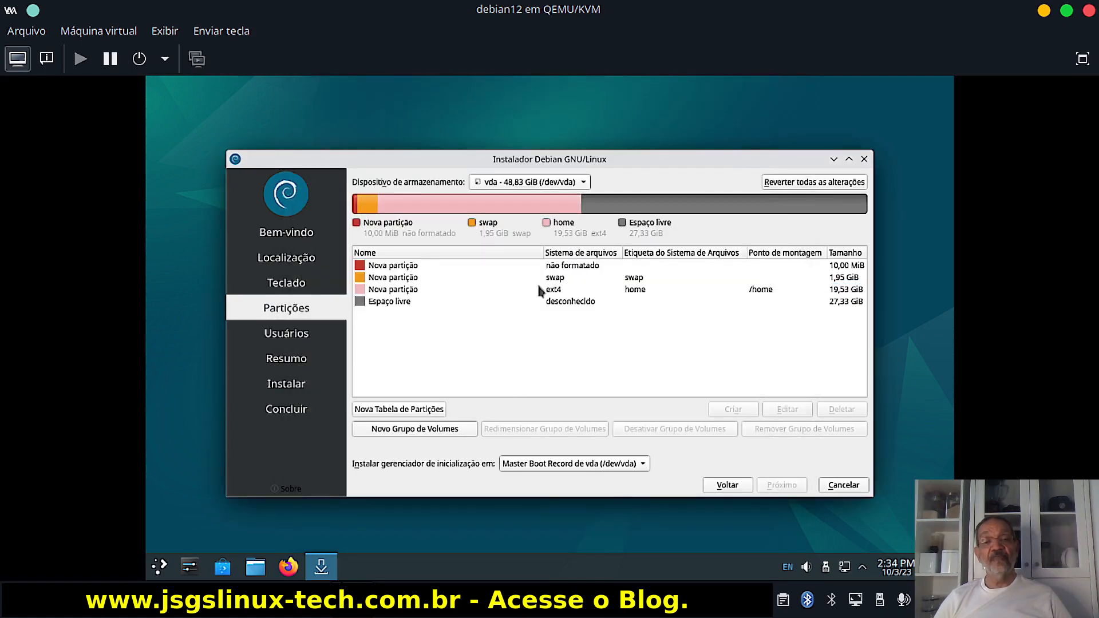
Use the remaining 27988 MiB for an ext4 partition mounted at / and labelled 'root'.
{"action": "left_click", "coordinate": [562, 301]}
{"action": "left_click", "coordinate": [733, 409]}
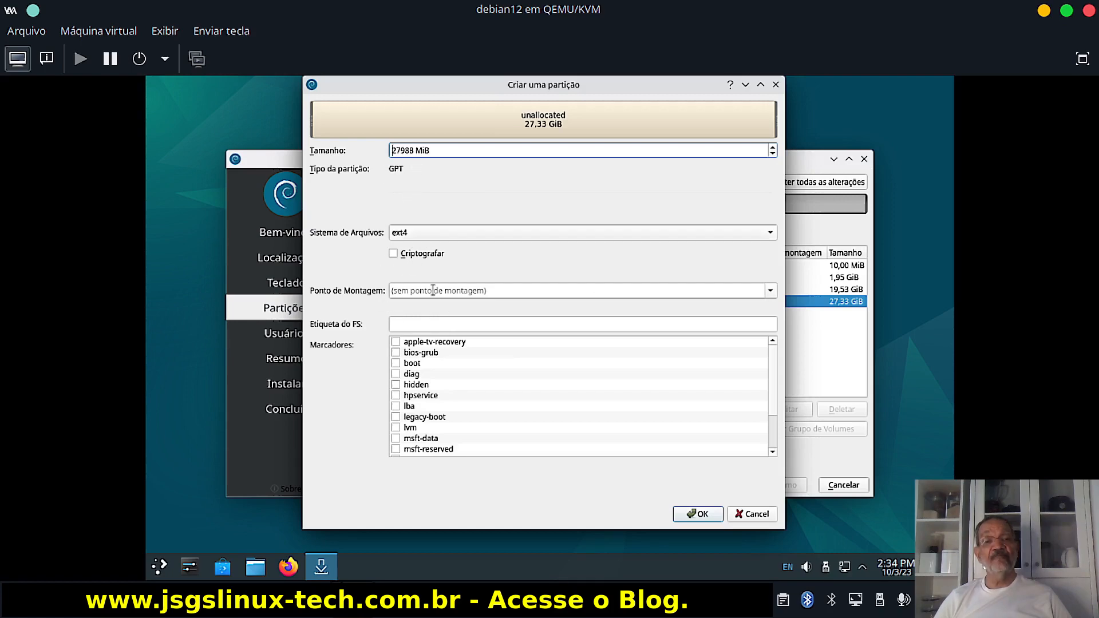
{"action": "left_click", "coordinate": [770, 290]}
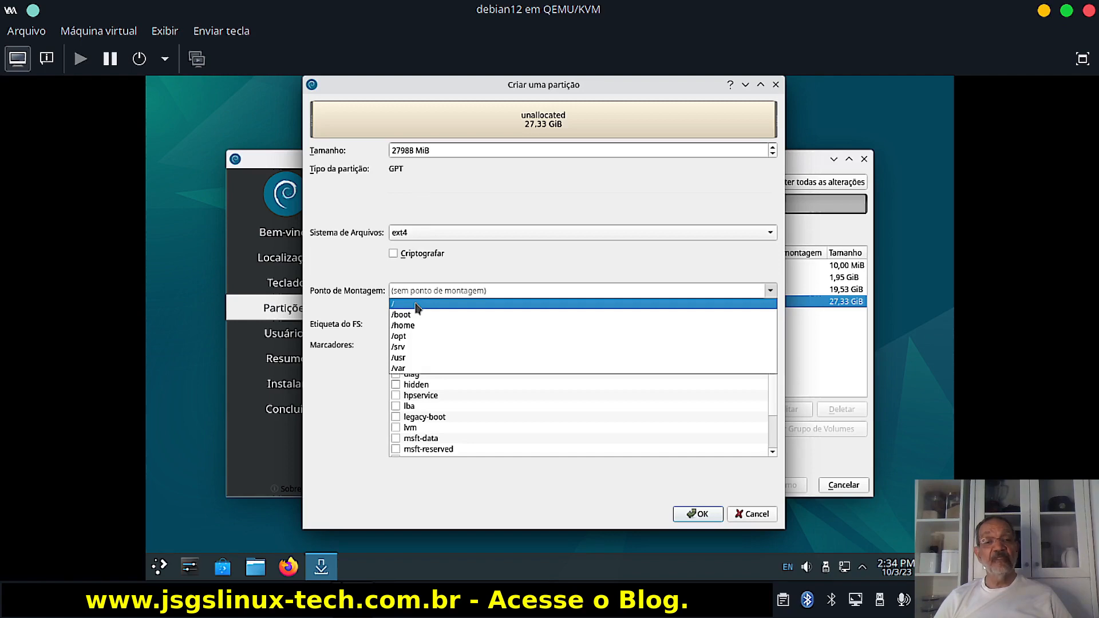
{"action": "left_click", "coordinate": [415, 304]}
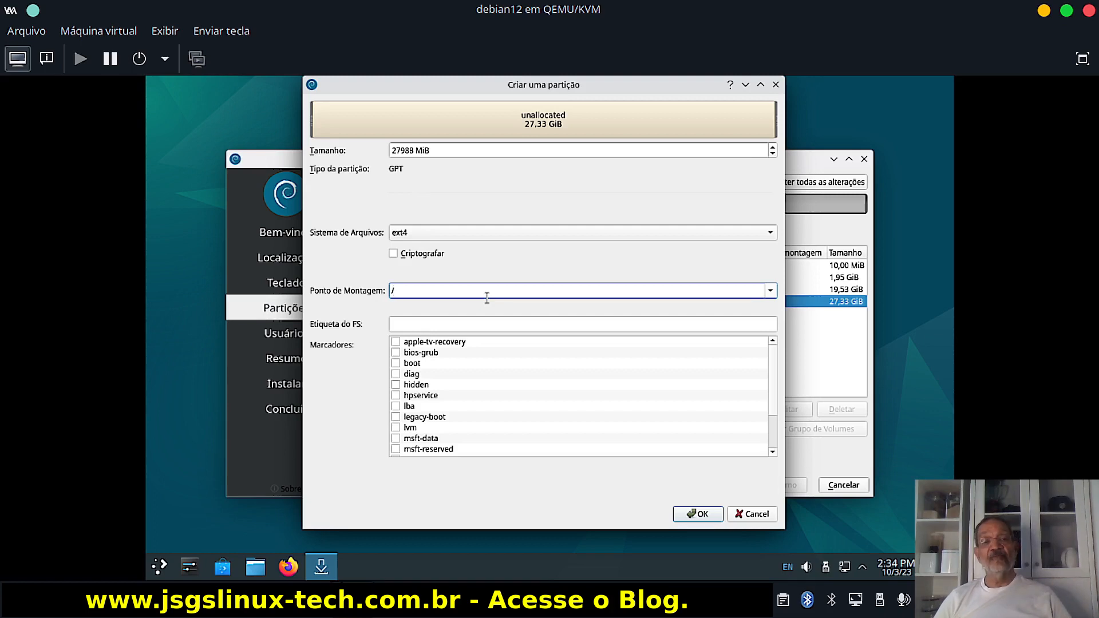
{"action": "left_click", "coordinate": [416, 322]}
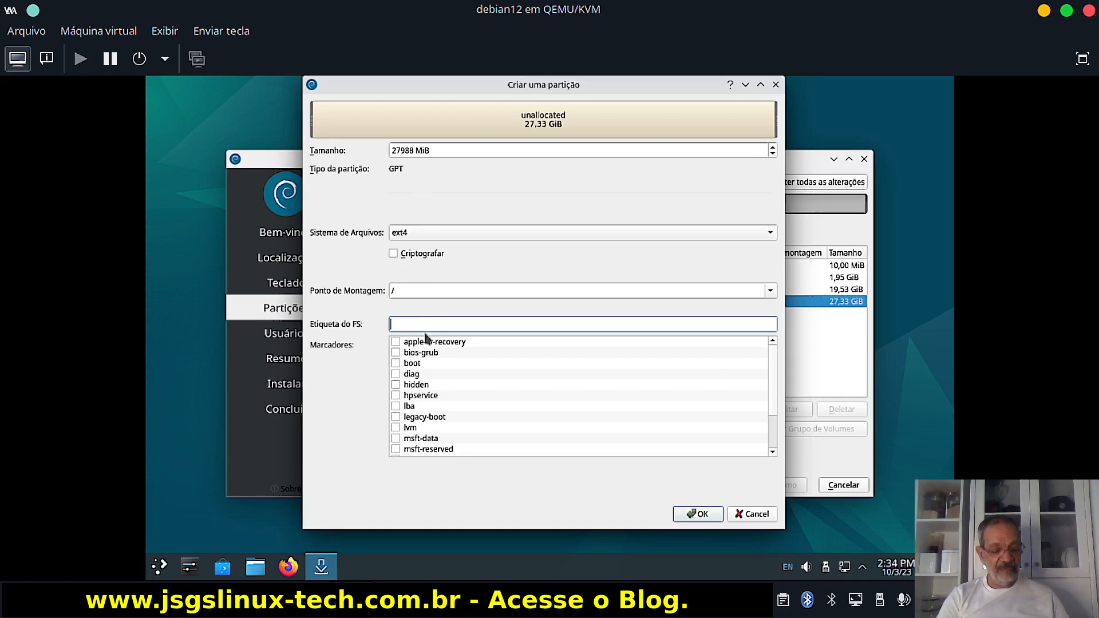
{"action": "type", "text": "root"}
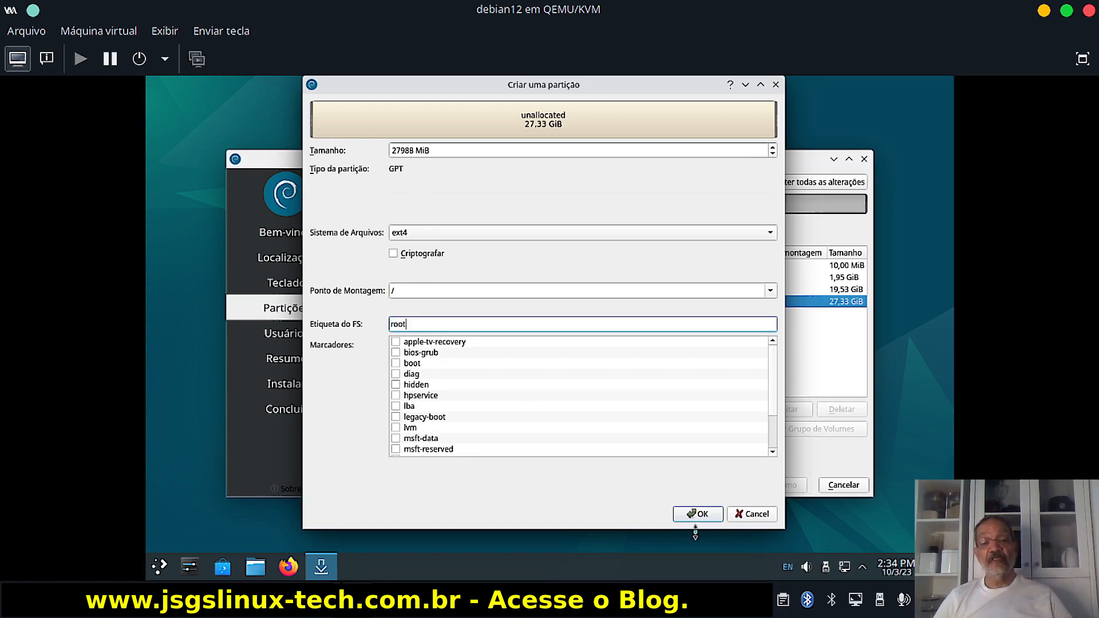
{"action": "left_click", "coordinate": [696, 514]}
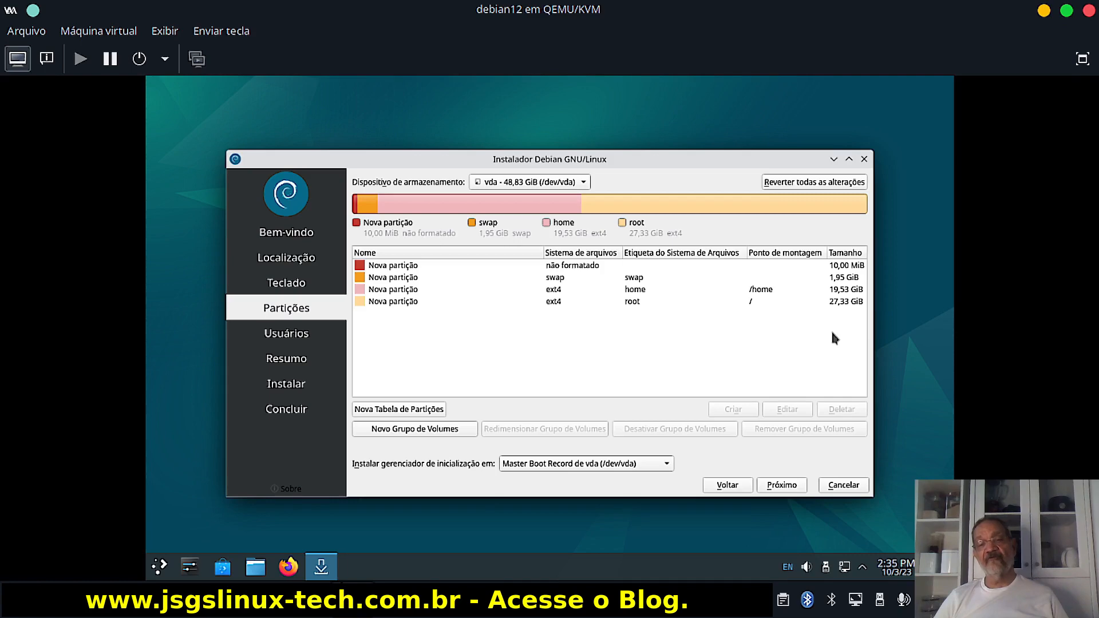
Continue past the Partições page to the user account step.
{"action": "left_click", "coordinate": [786, 485]}
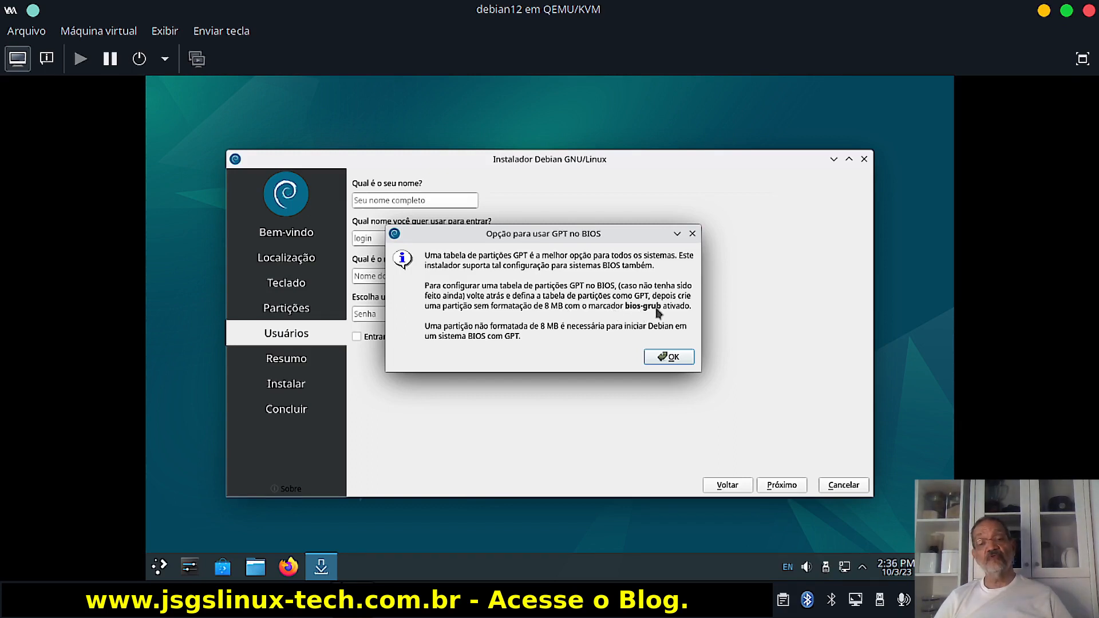
Dismiss the 'Opção para usar GPT no BIOS' notice.
{"action": "left_click", "coordinate": [664, 357]}
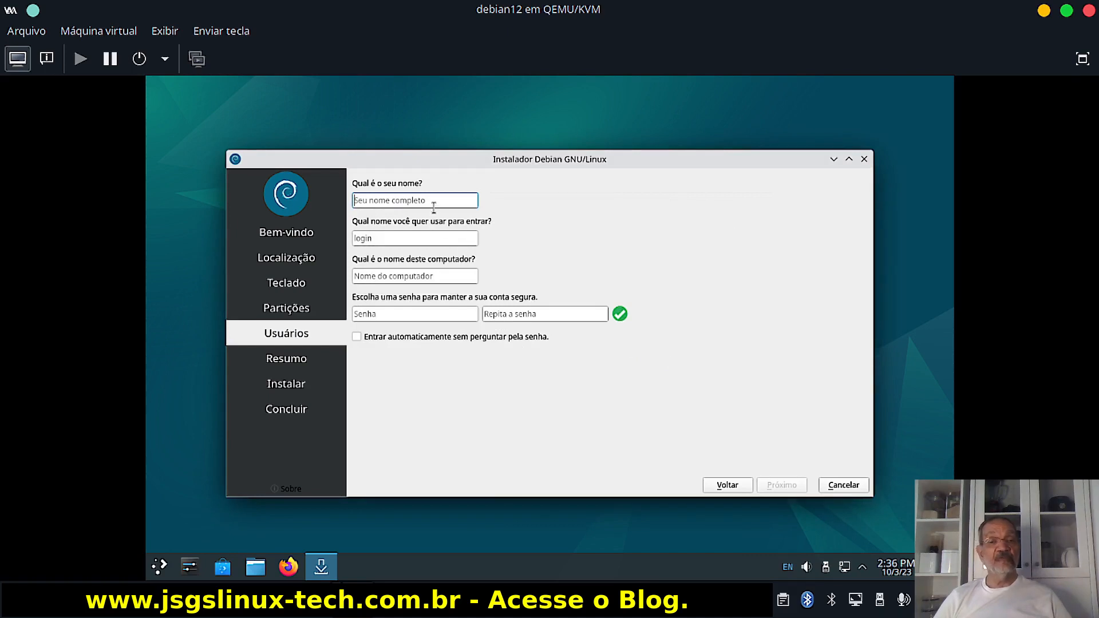
Enter the user's name, type the account password in both password fields, and continue.
{"action": "type", "text": "jorge"}
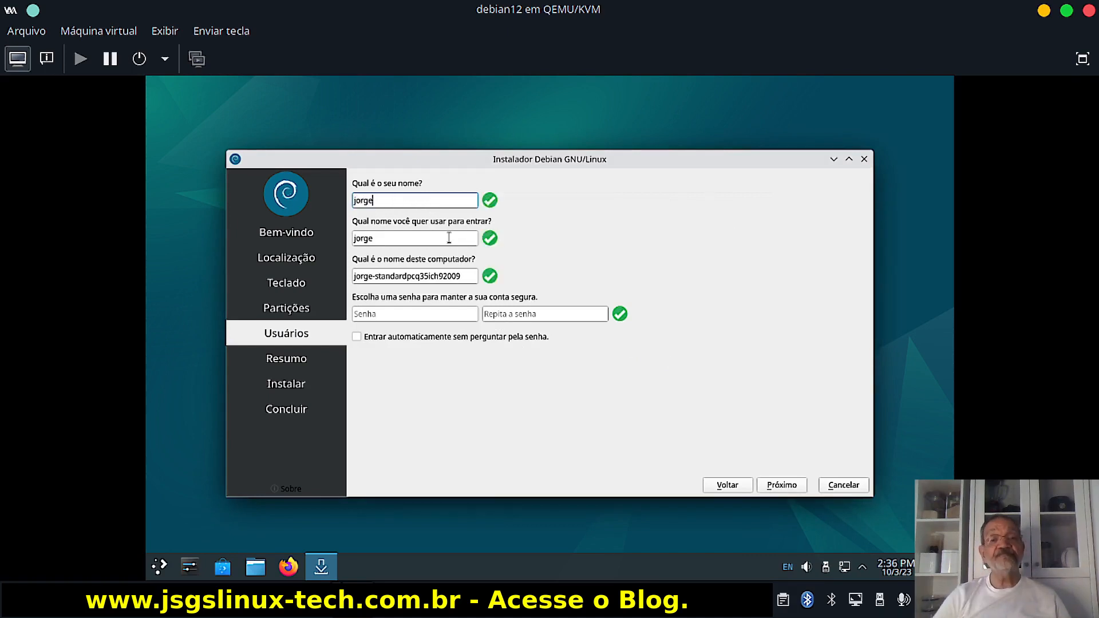
{"action": "left_click", "coordinate": [395, 314]}
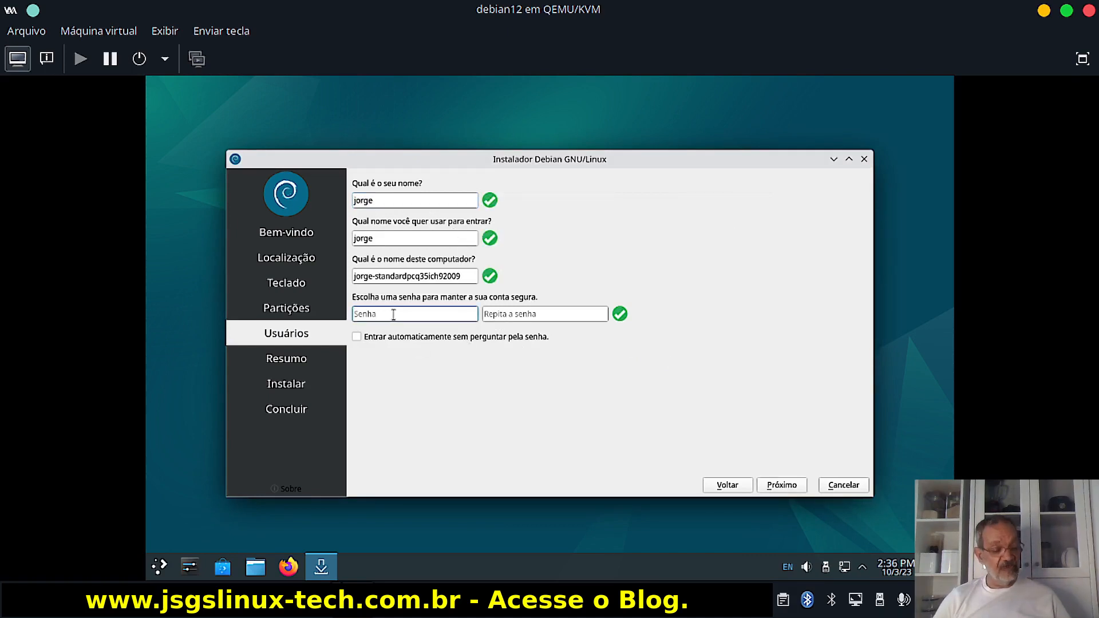
{"action": "type", "text": "123"}
{"action": "left_click", "coordinate": [536, 313]}
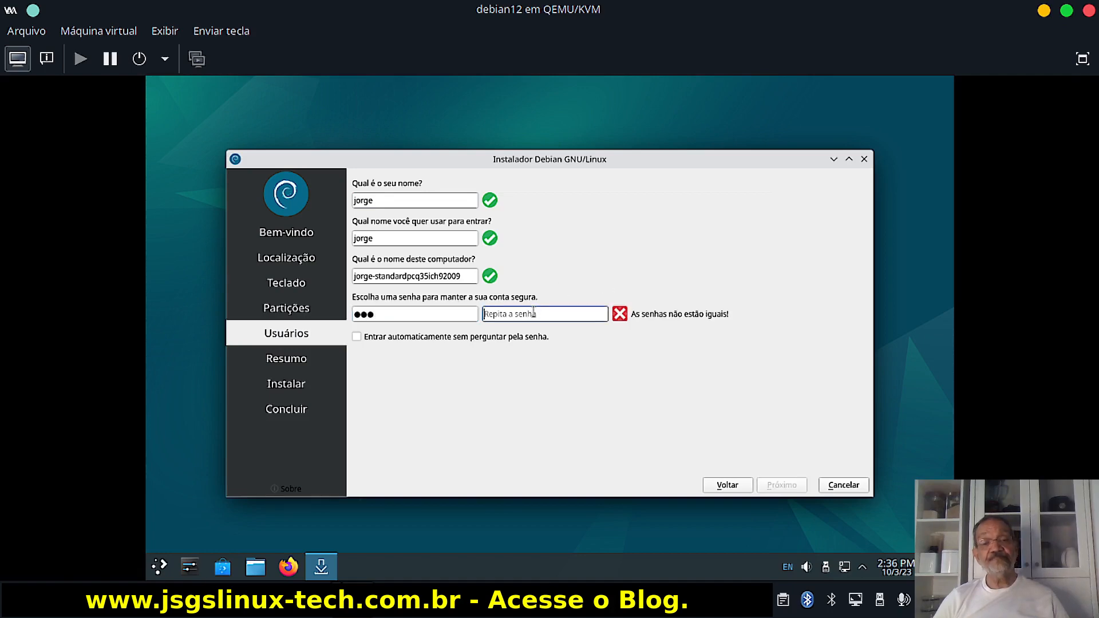
{"action": "type", "text": "123"}
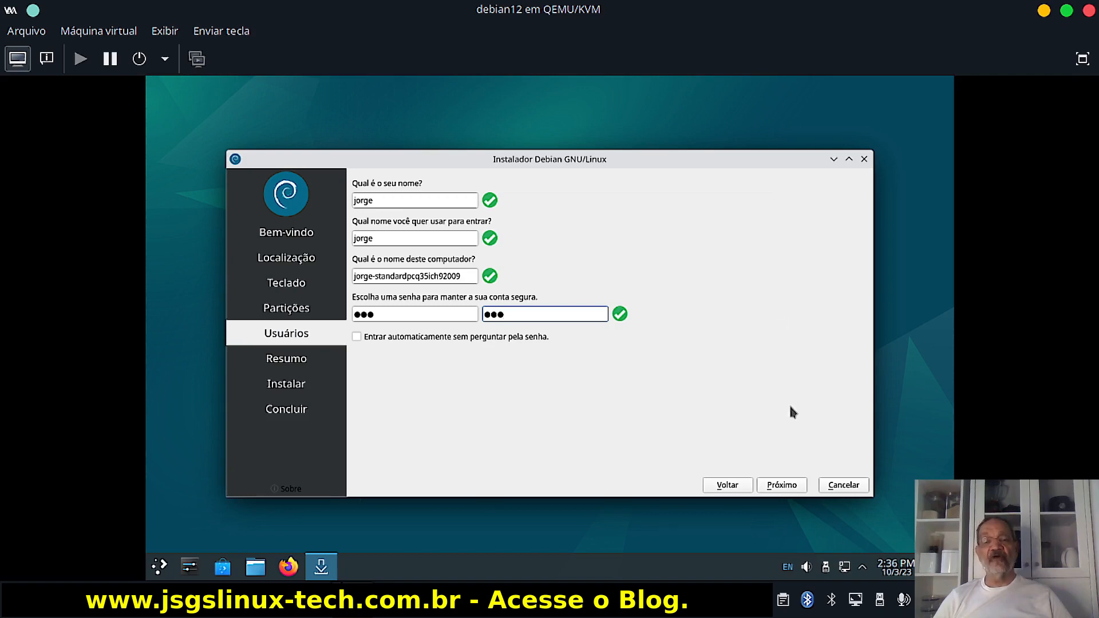
{"action": "left_click", "coordinate": [782, 488]}
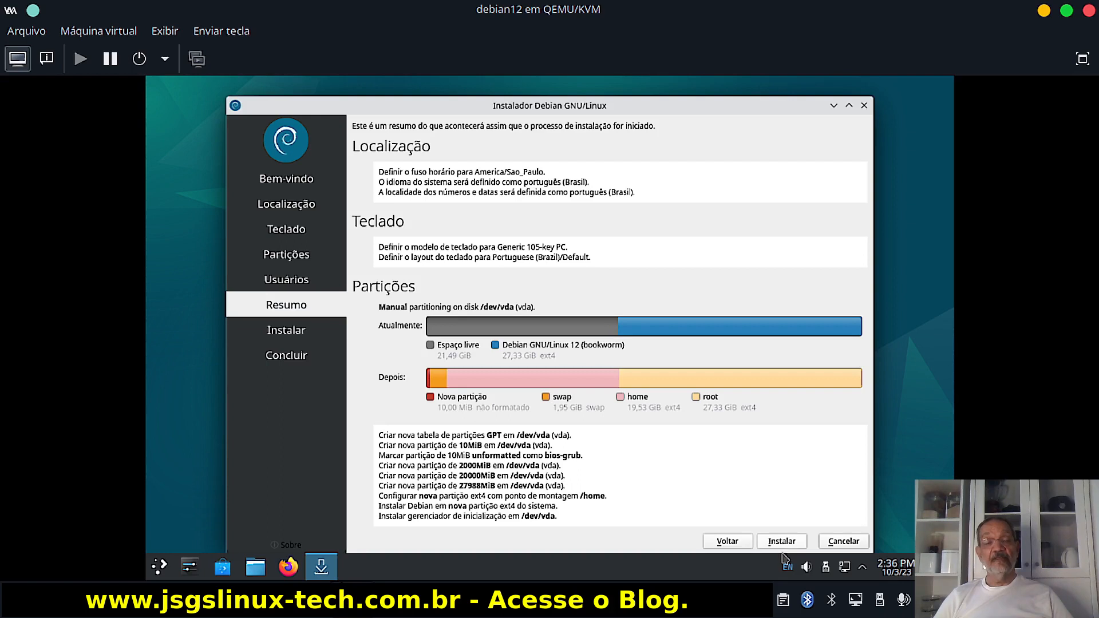
Start the Debian installation from the Resumo summary page.
{"action": "left_click", "coordinate": [783, 542]}
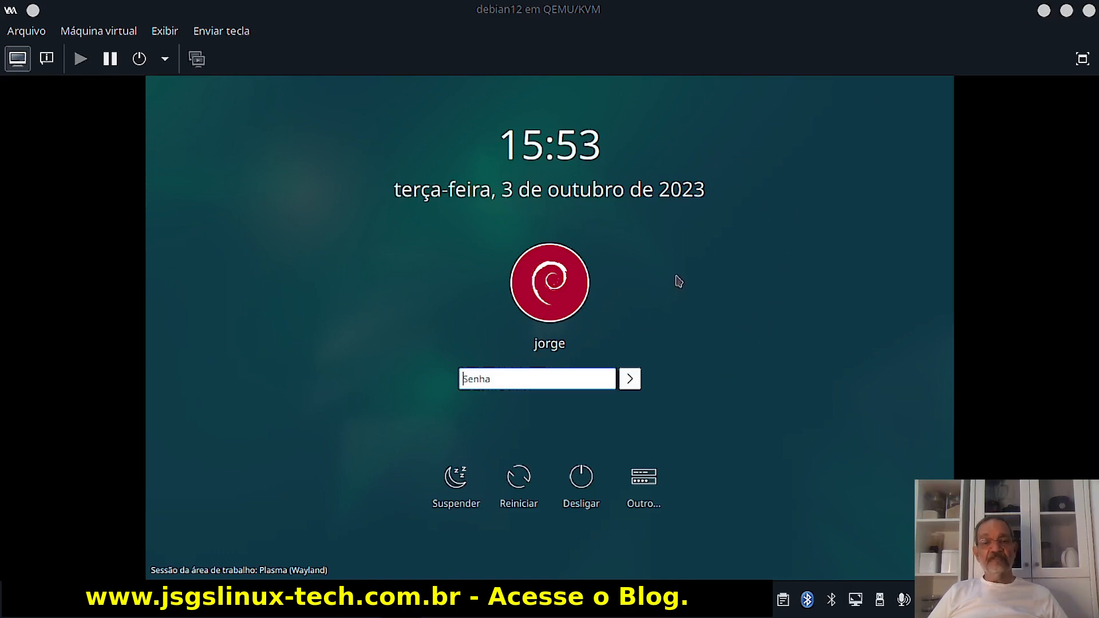
Enter the user's password on the Debian login screen and sign in to Plasma.
{"action": "left_click", "coordinate": [494, 379]}
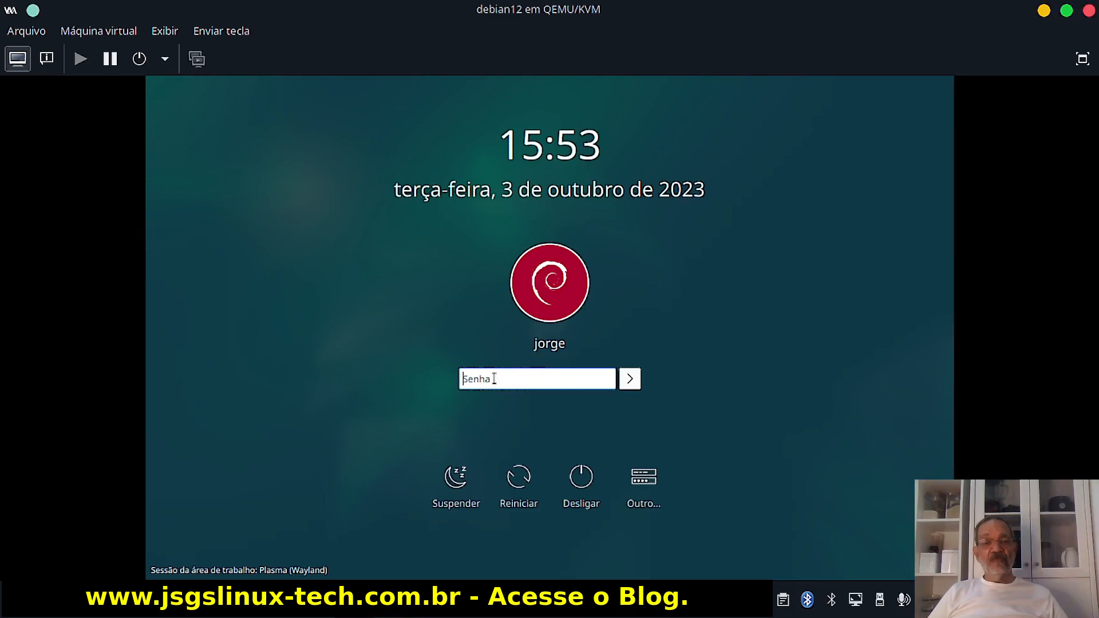
{"action": "type", "text": "***"}
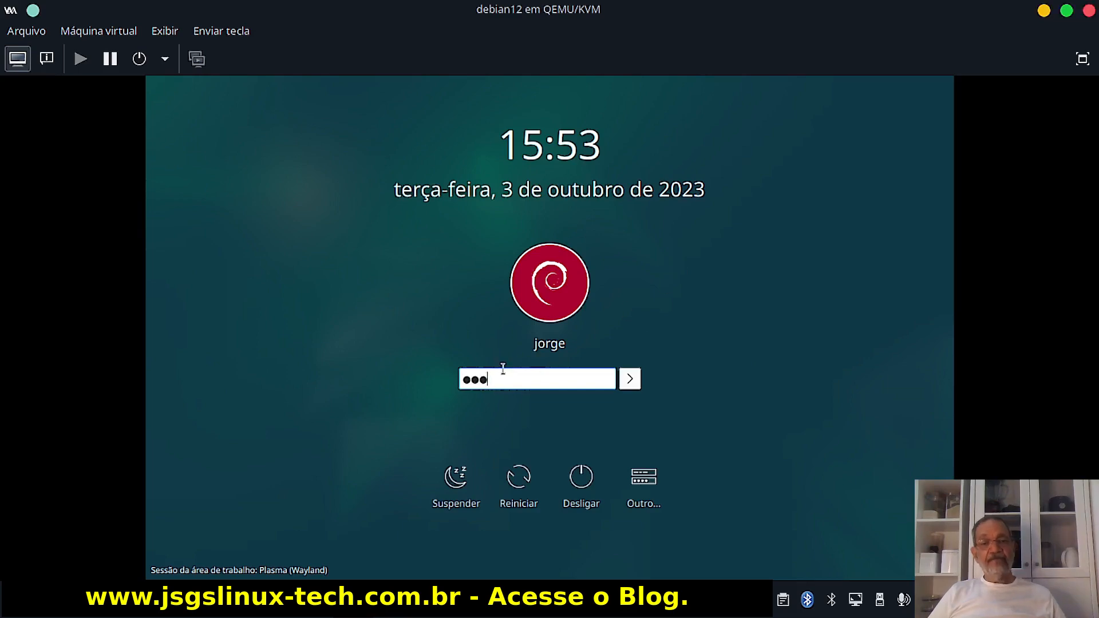
{"action": "left_click", "coordinate": [635, 380]}
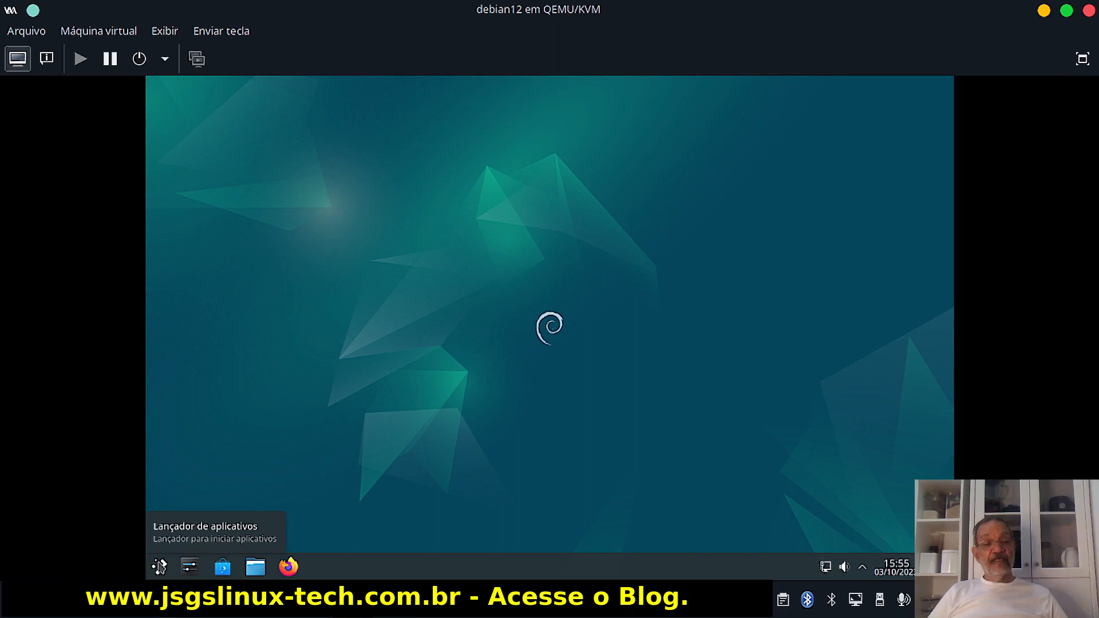
Launch Konsole from the guest's Sistema launcher category.
{"action": "left_click", "coordinate": [159, 567]}
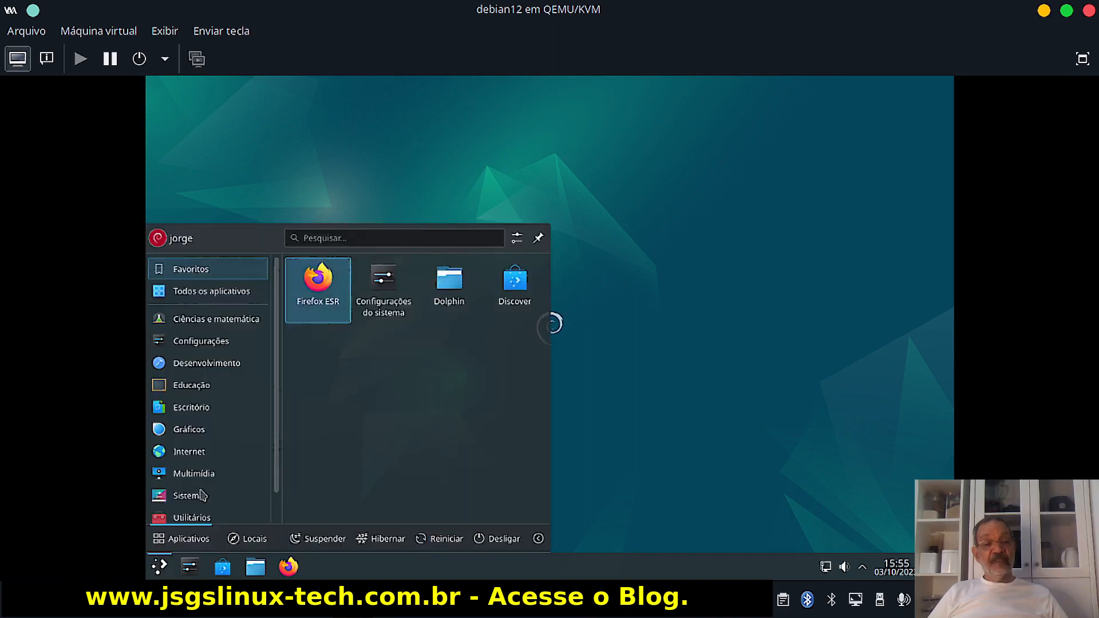
{"action": "mouse_move", "coordinate": [198, 502]}
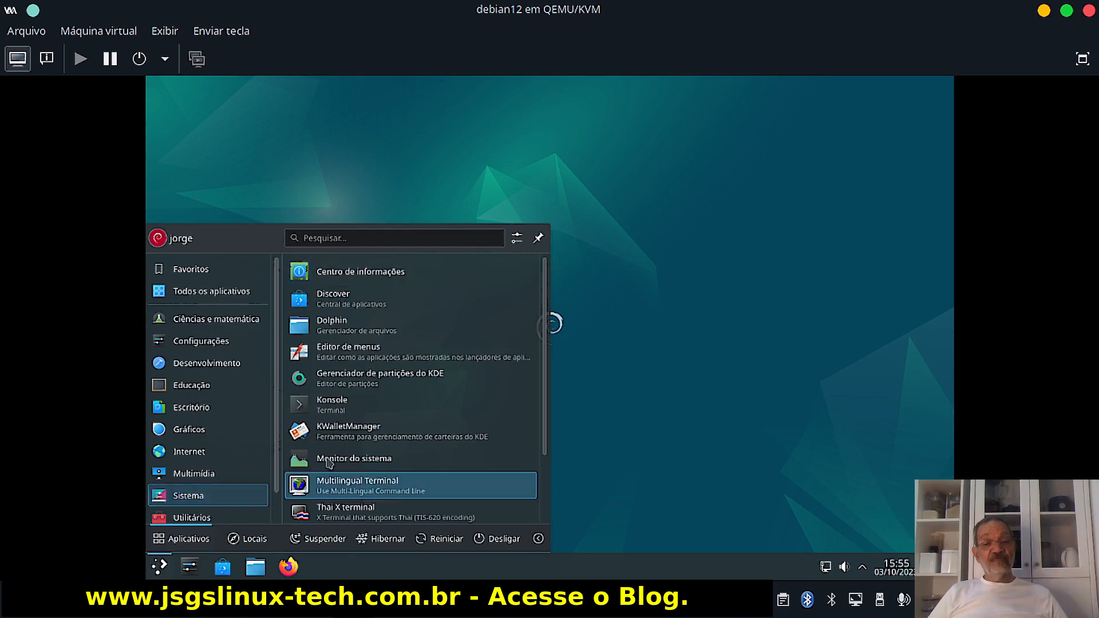
{"action": "left_click", "coordinate": [328, 408]}
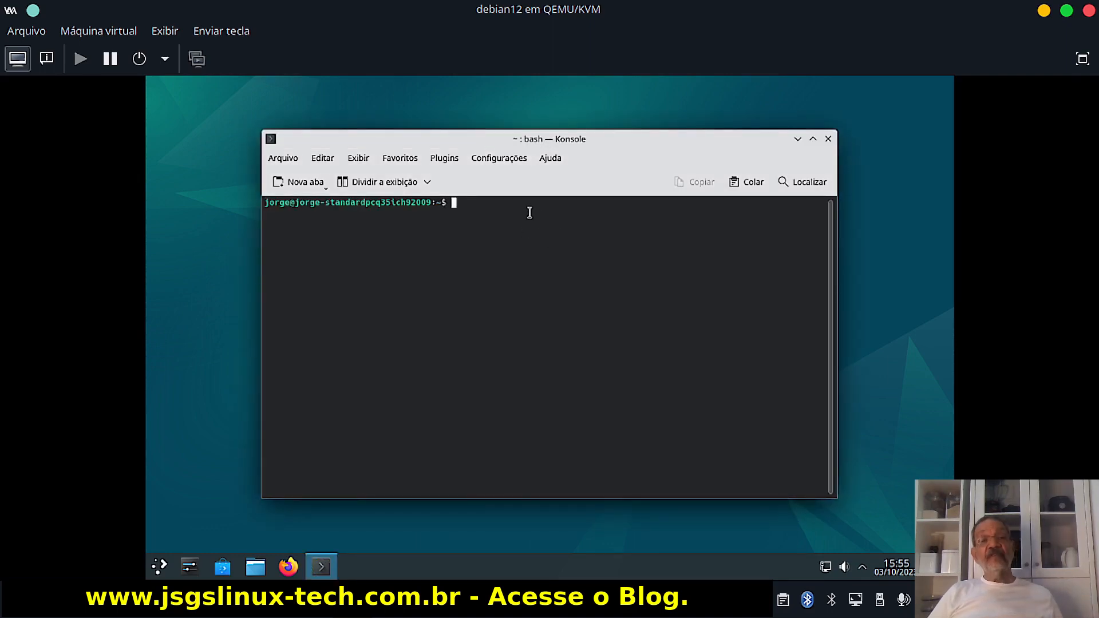
Enlarge Konsole's font twice via Exibir > Aumentar fonte, reaching 88 x 25.
{"action": "left_click", "coordinate": [356, 161]}
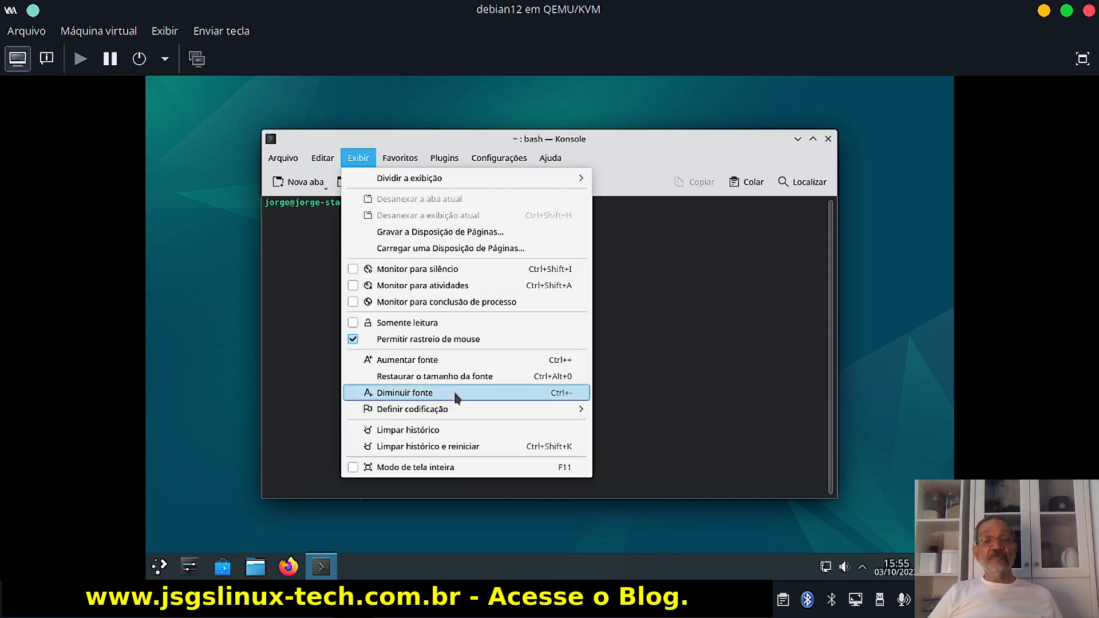
{"action": "left_click", "coordinate": [438, 360]}
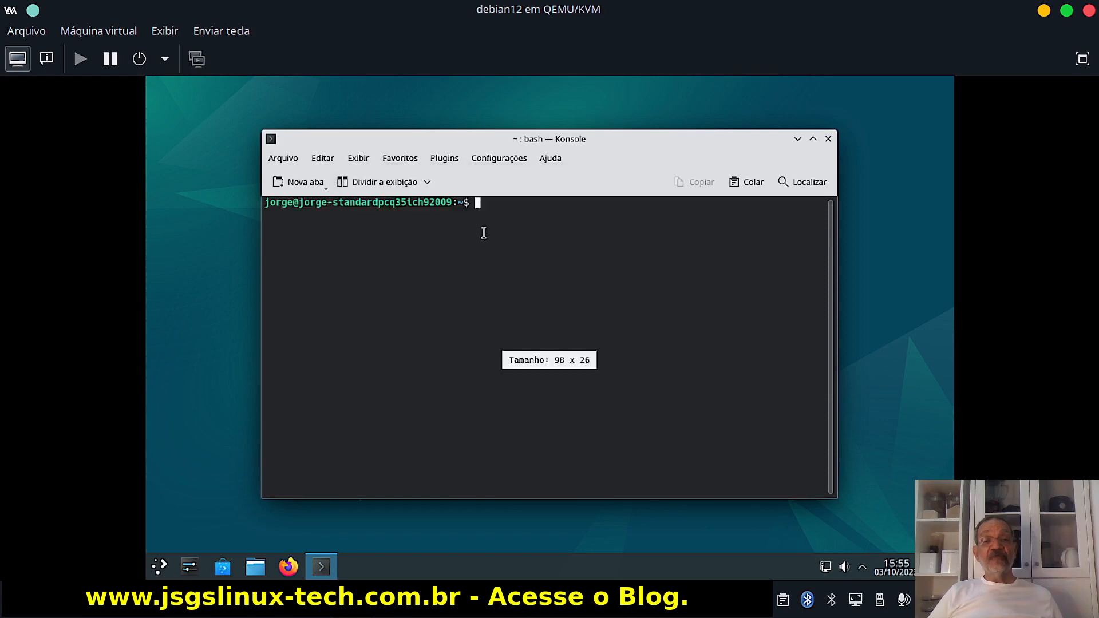
{"action": "left_click", "coordinate": [357, 160]}
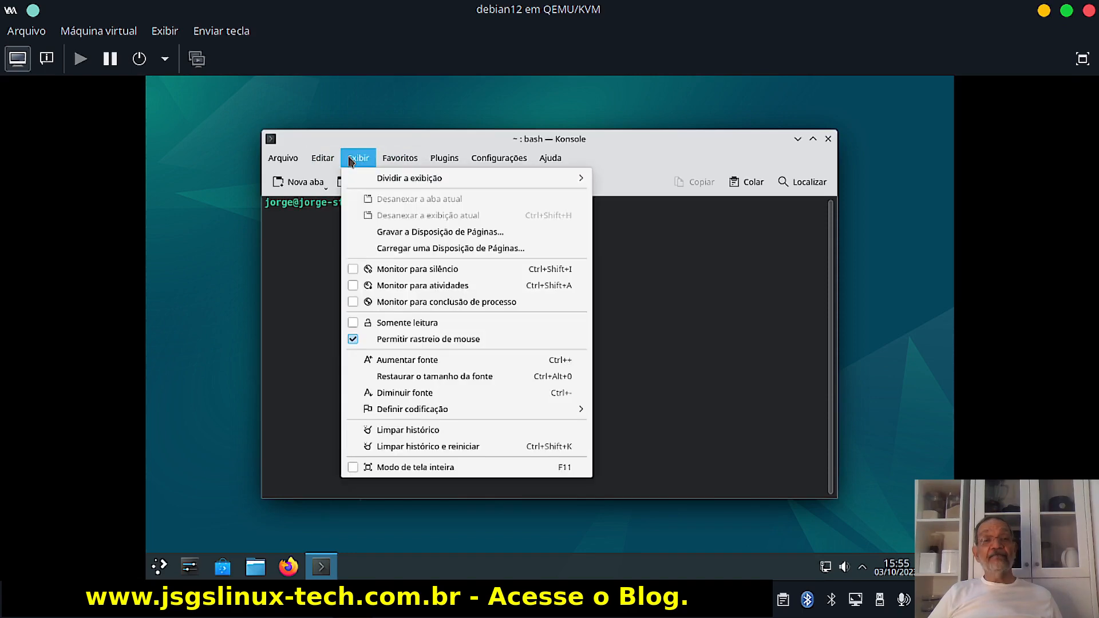
{"action": "left_click", "coordinate": [408, 360]}
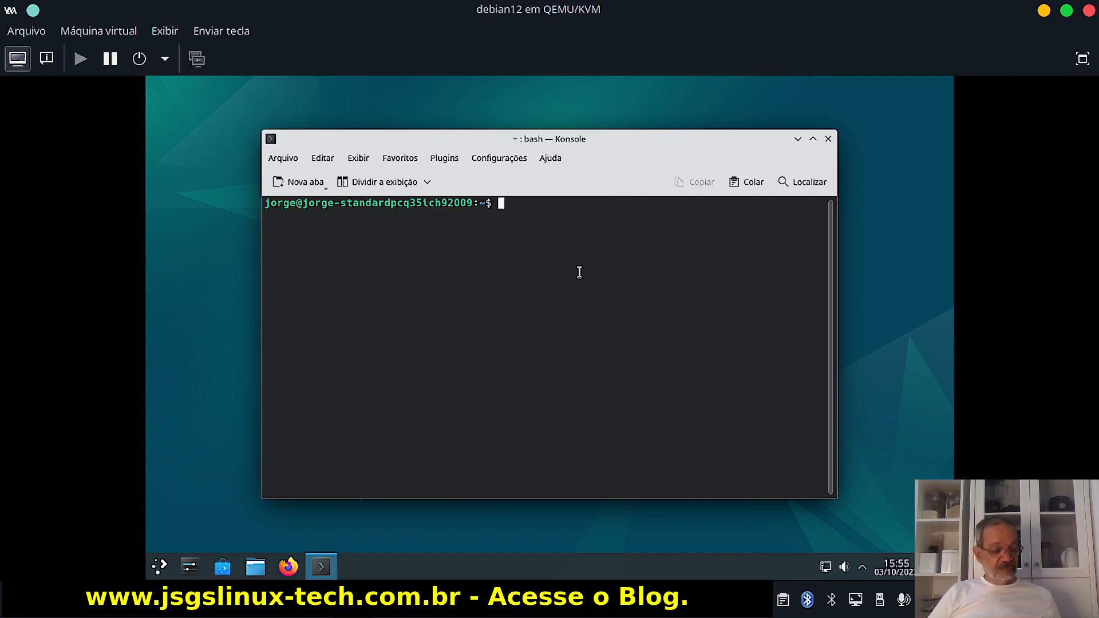
Enlarge the font further with Ctrl+Plus and run uname -r to print kernel 6.1.0-10-amd64.
{"action": "key", "text": "ctrl+plus"}
{"action": "key", "text": "ctrl+plus"}
{"action": "key", "text": "ctrl+plus"}
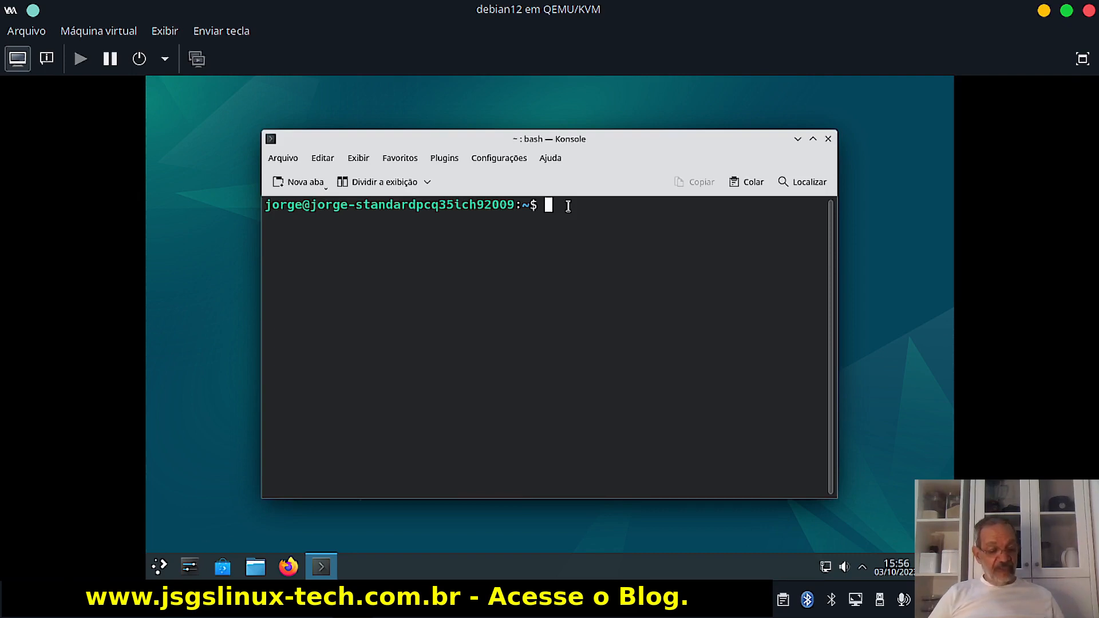
{"action": "type", "text": "uname "}
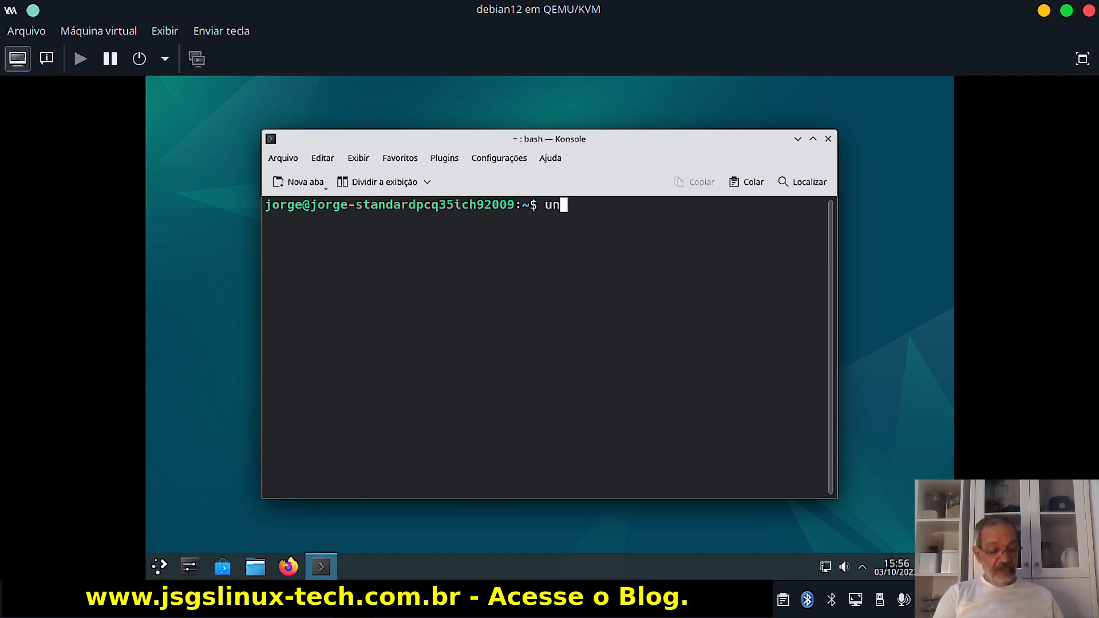
{"action": "type", "text": "-r"}
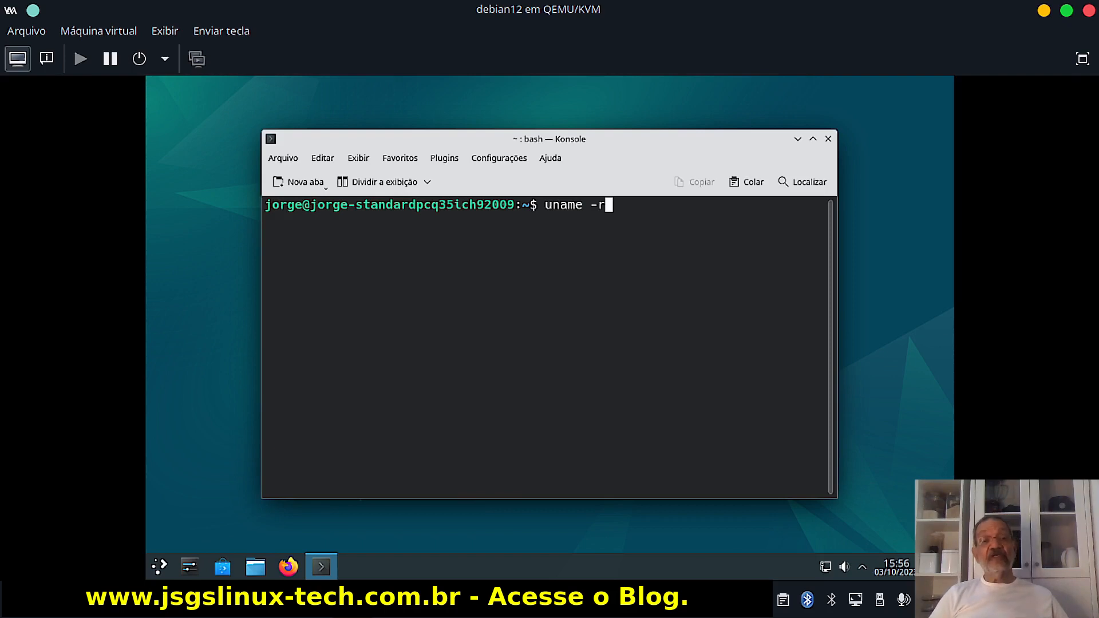
{"action": "key", "text": "Return"}
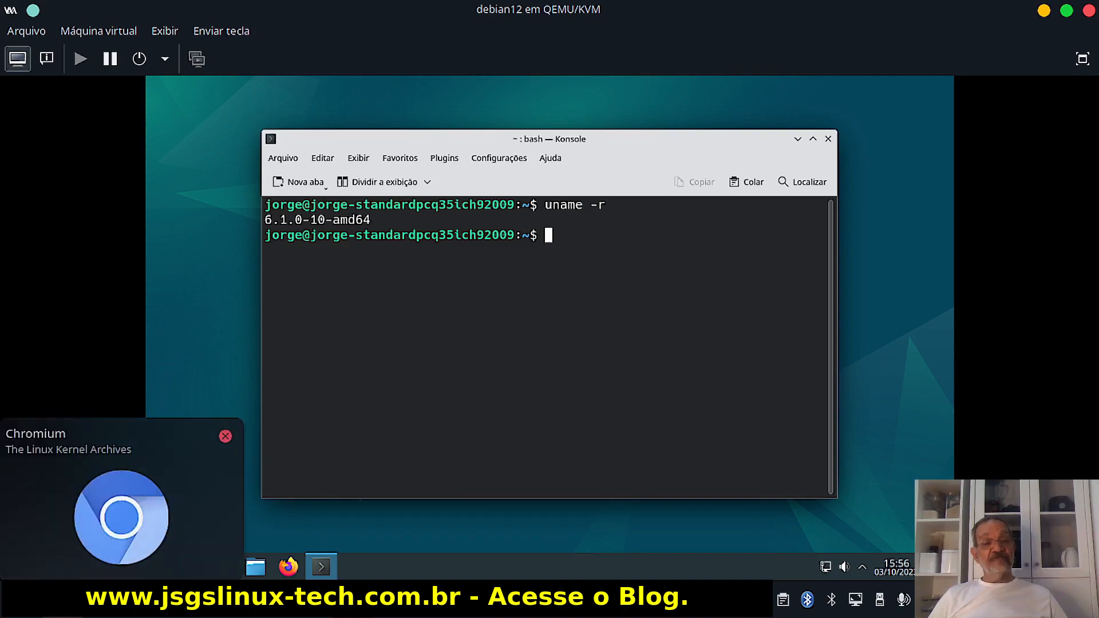
Show kernel.org in Chromium, briefly bring back the VM window, then return to kernel.org.
{"action": "left_click", "coordinate": [64, 600]}
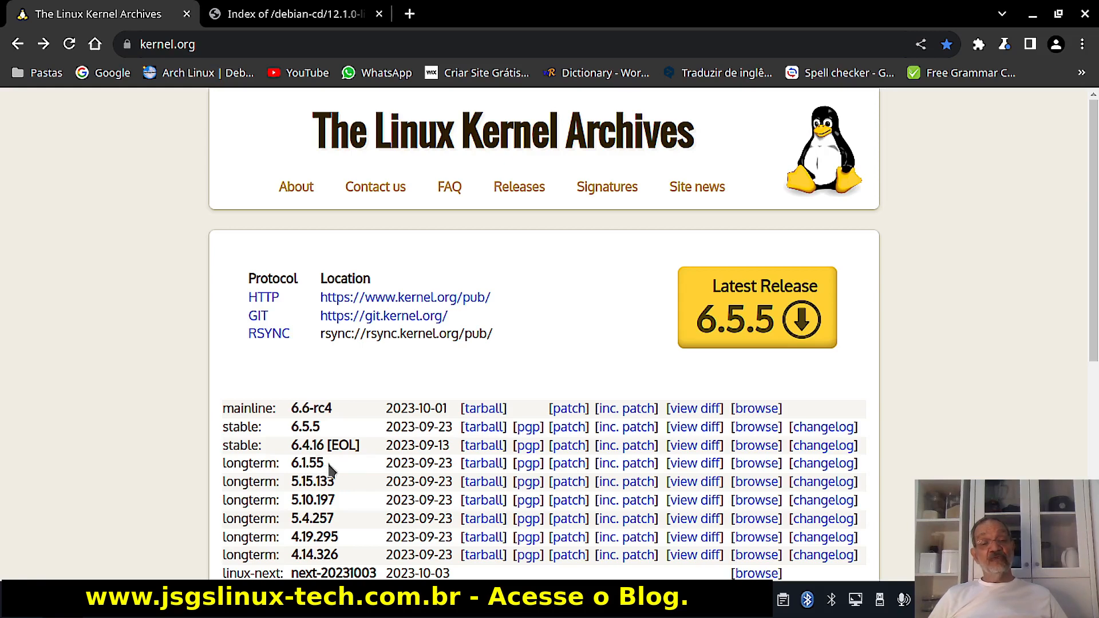
{"action": "mouse_move", "coordinate": [350, 616]}
{"action": "left_click", "coordinate": [456, 538]}
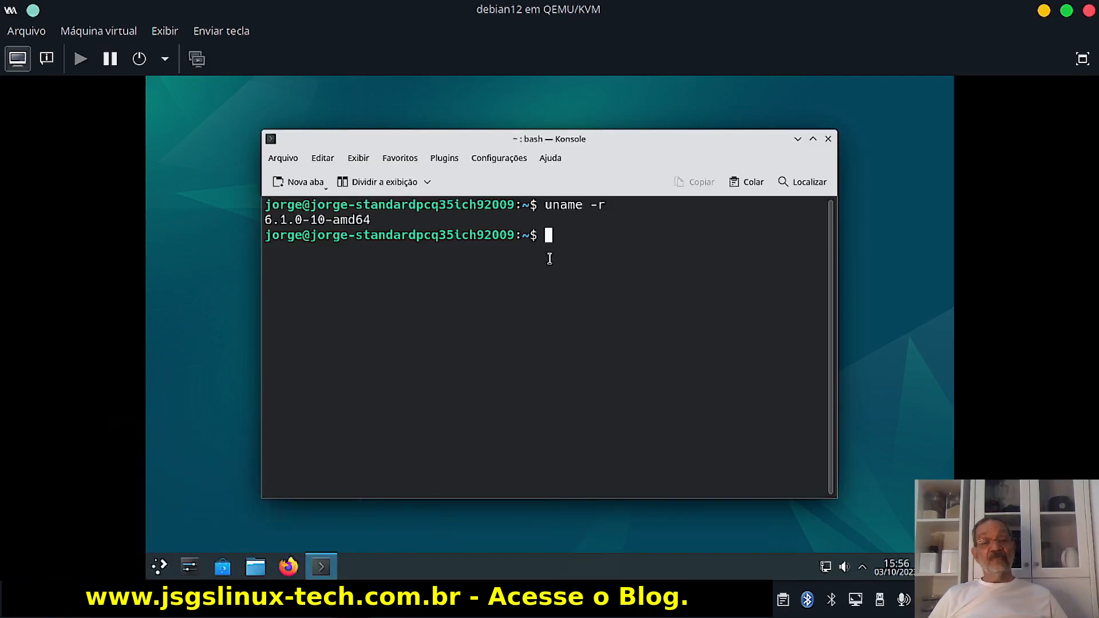
{"action": "left_click", "coordinate": [63, 607]}
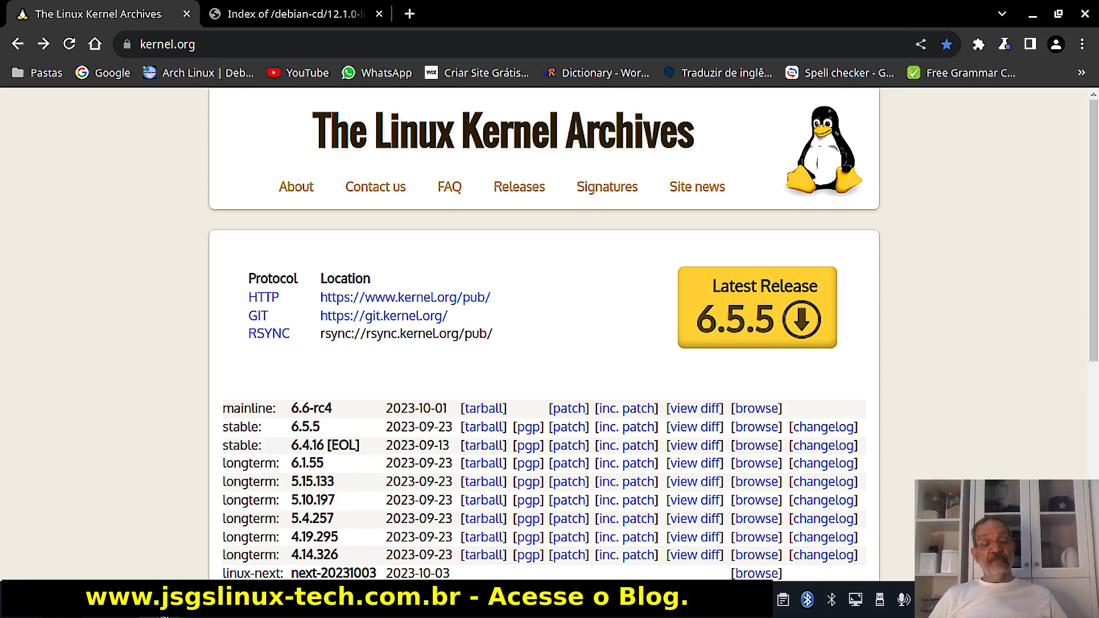
Run uname -r in a host Konsole, showing 6.1.55-1-lts, then minimize it.
{"action": "mouse_move", "coordinate": [161, 617]}
{"action": "left_click", "coordinate": [159, 517]}
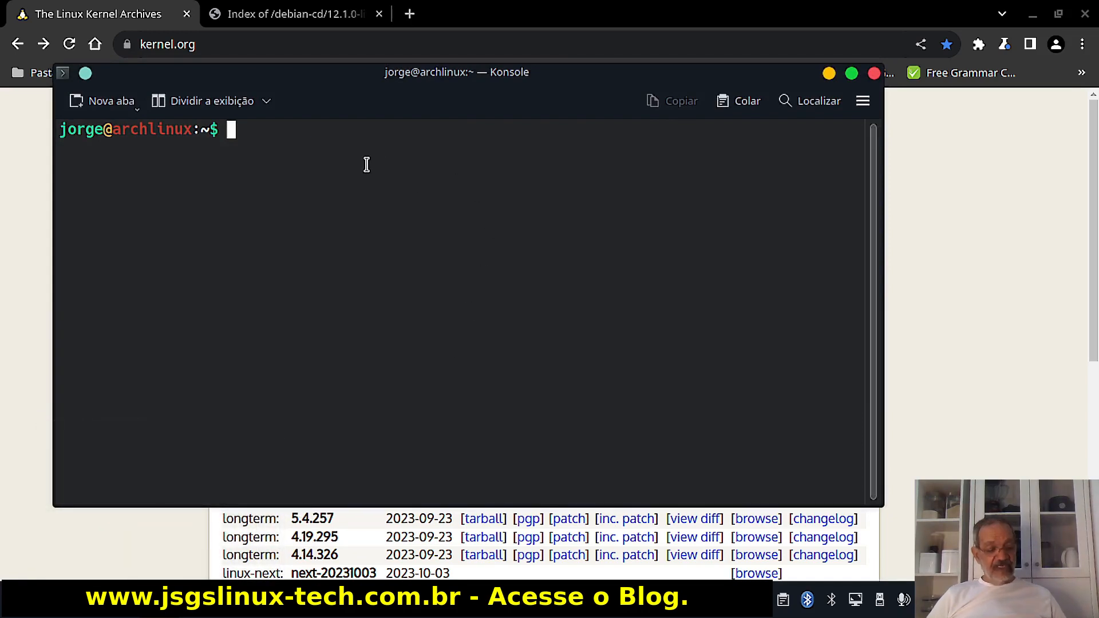
{"action": "type", "text": "uname "}
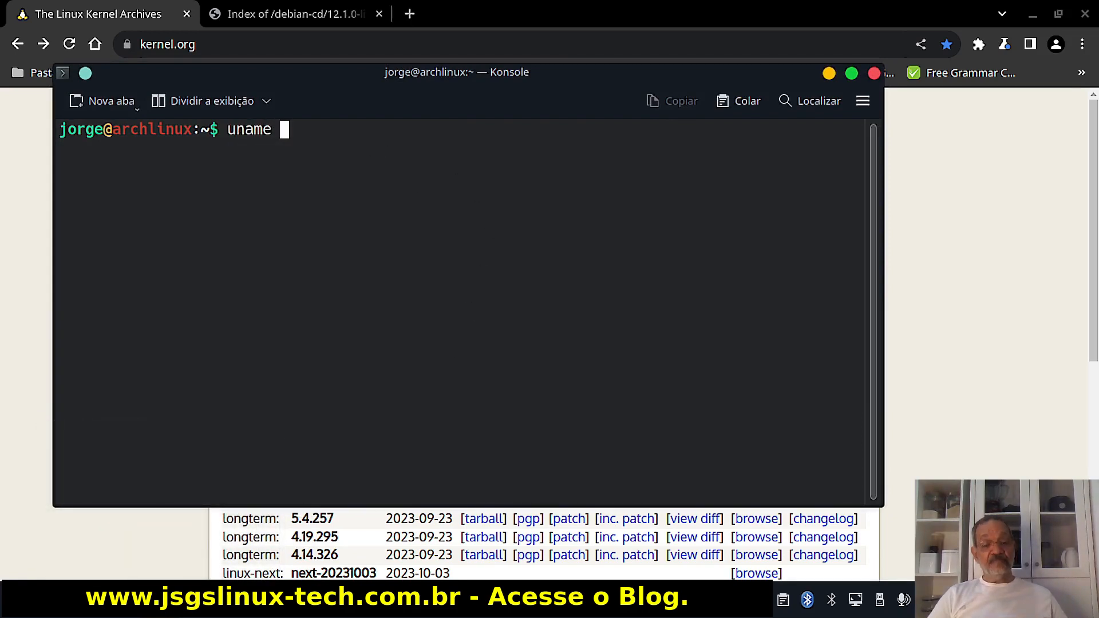
{"action": "type", "text": "-r"}
{"action": "key", "text": "Return"}
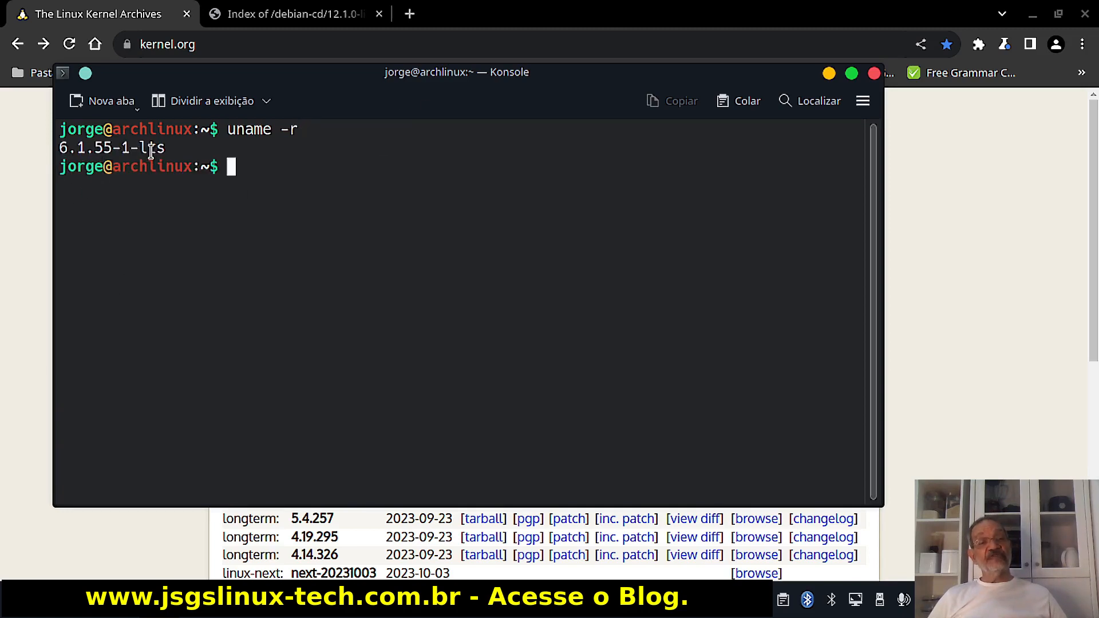
{"action": "left_click", "coordinate": [830, 75]}
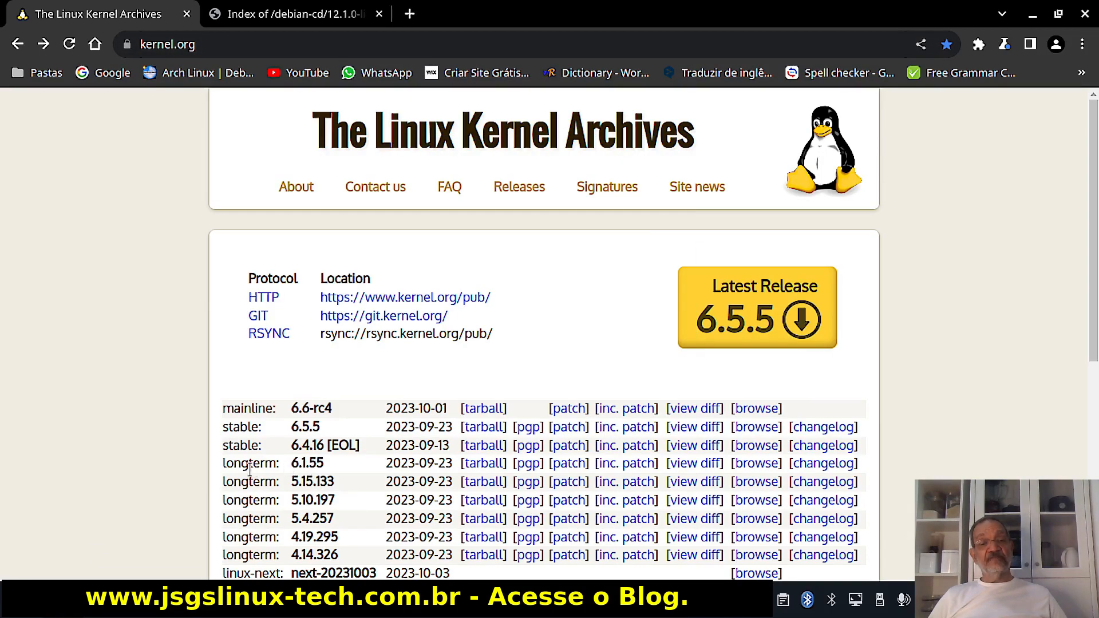
Highlight longterm 6.1.55 on kernel.org, then minimize Chromium to reveal the VM.
{"action": "left_click_drag", "start_coordinate": [223, 468], "coordinate": [290, 464]}
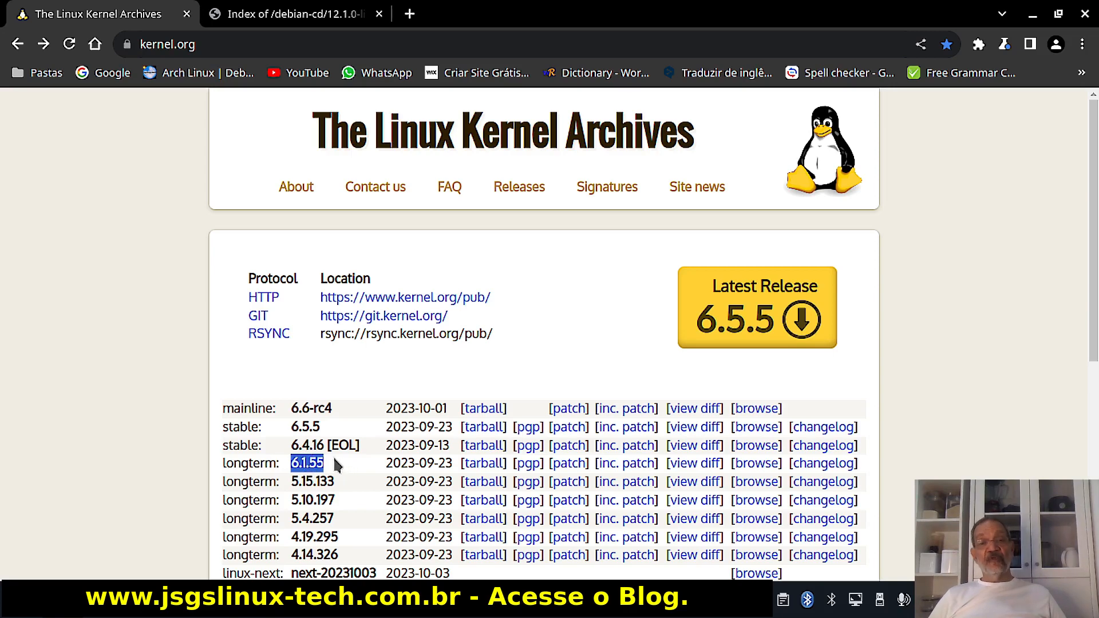
{"action": "left_click", "coordinate": [1035, 15]}
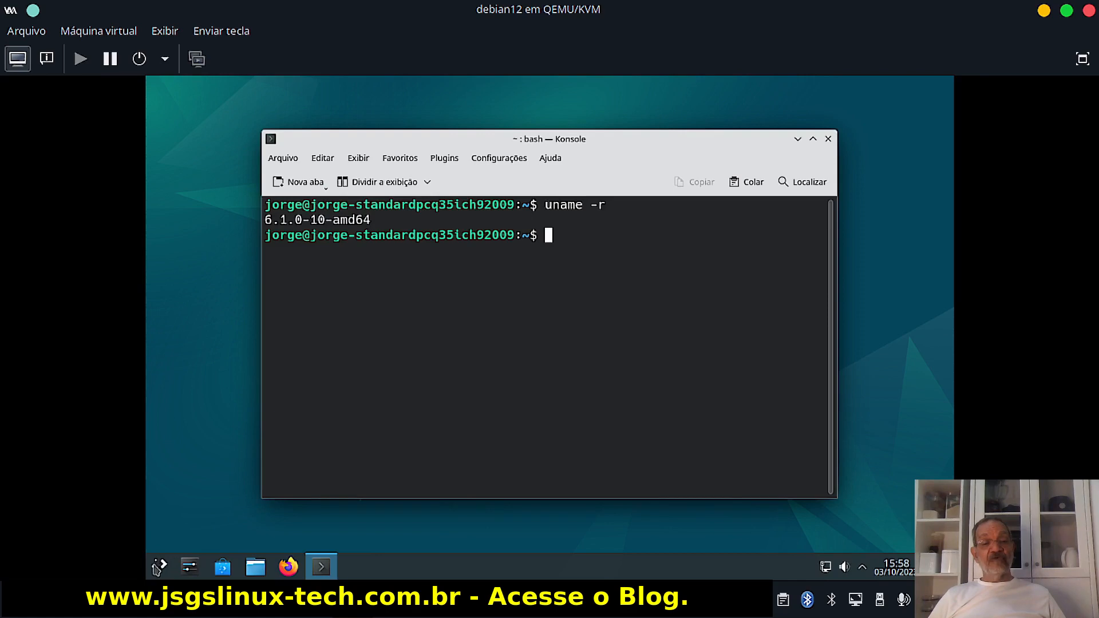
Browse the guest launcher's Utilitários, Sistema, Internet, Escritório and Educação categories, then close it.
{"action": "mouse_move", "coordinate": [321, 567]}
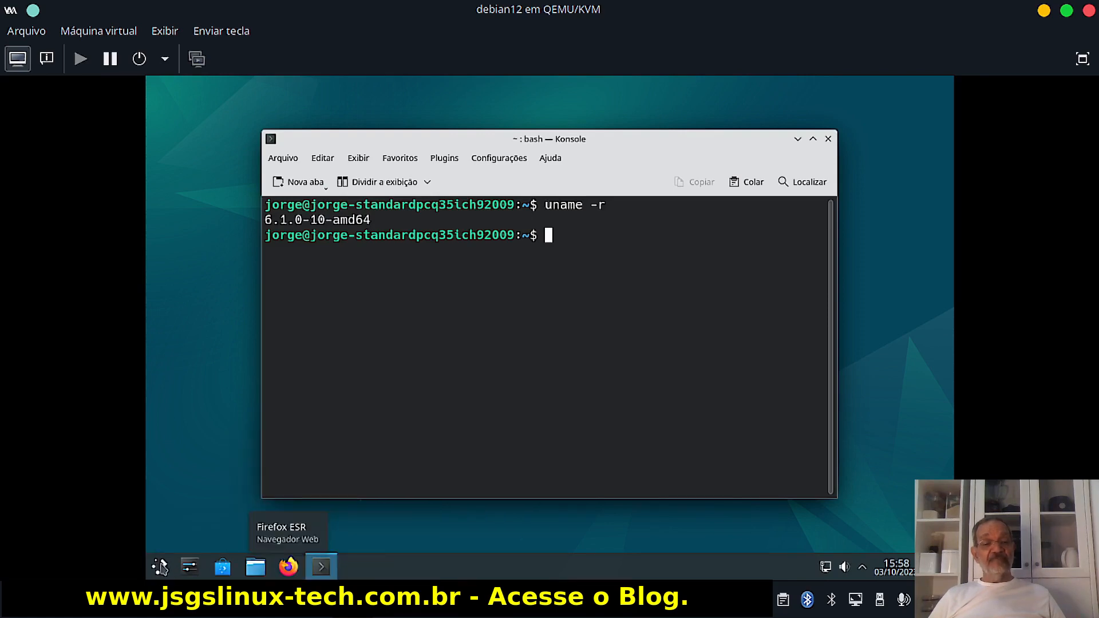
{"action": "left_click", "coordinate": [160, 567]}
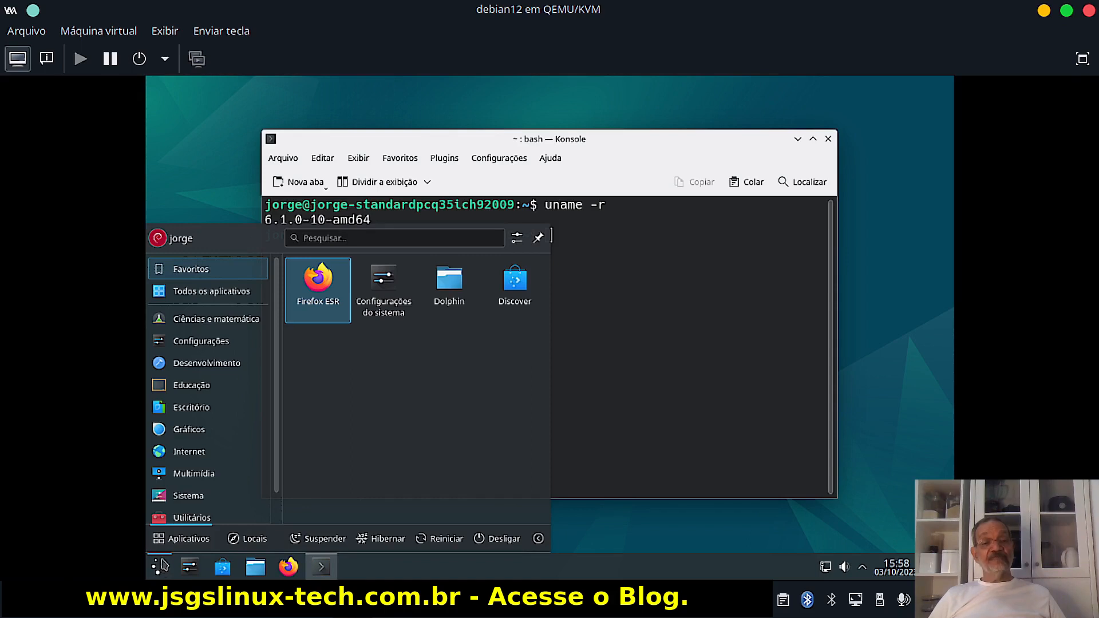
{"action": "left_click", "coordinate": [189, 522]}
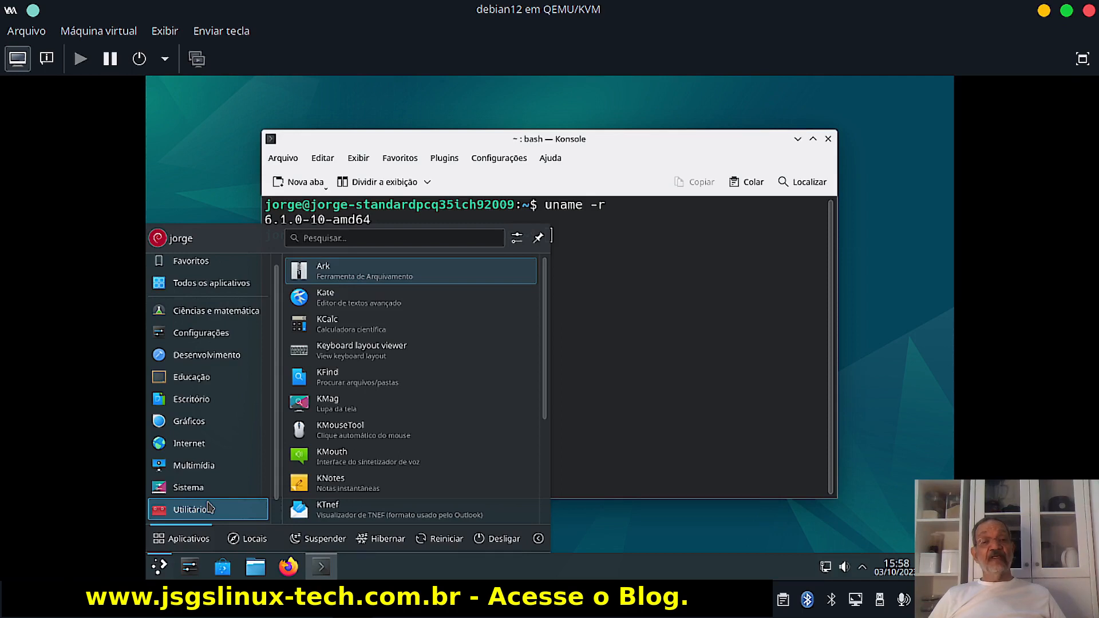
{"action": "left_click", "coordinate": [192, 488]}
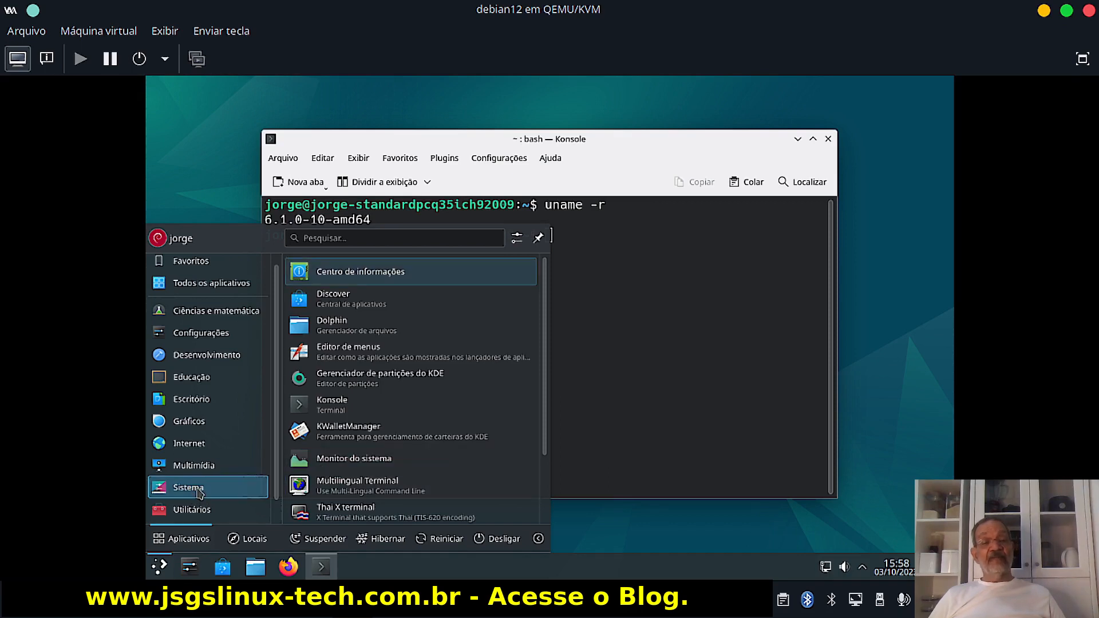
{"action": "mouse_move", "coordinate": [196, 466]}
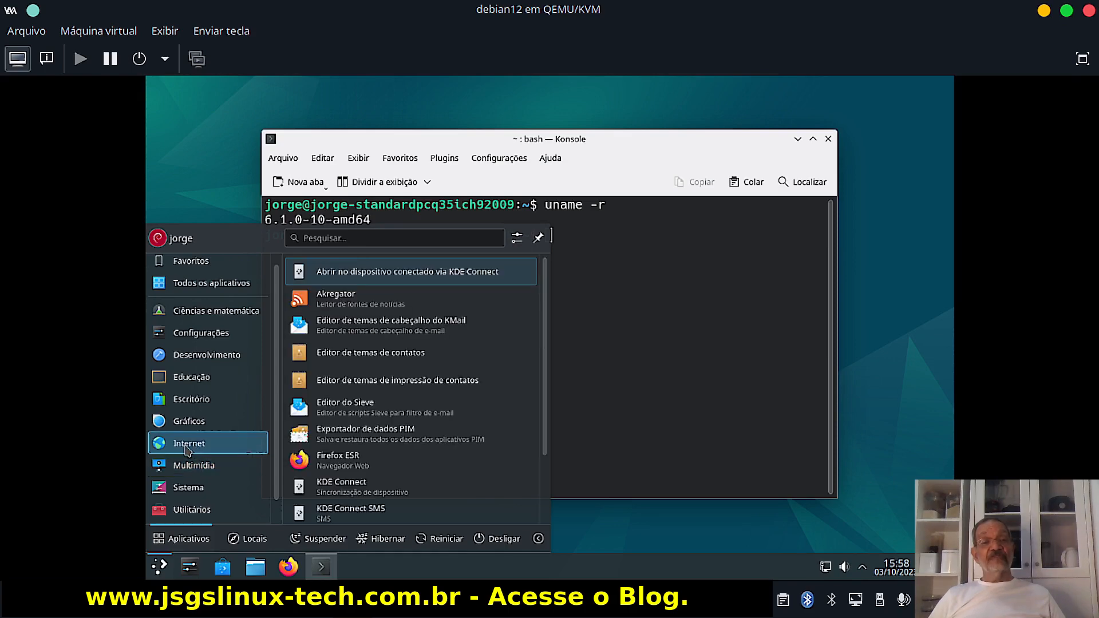
{"action": "mouse_move", "coordinate": [189, 423]}
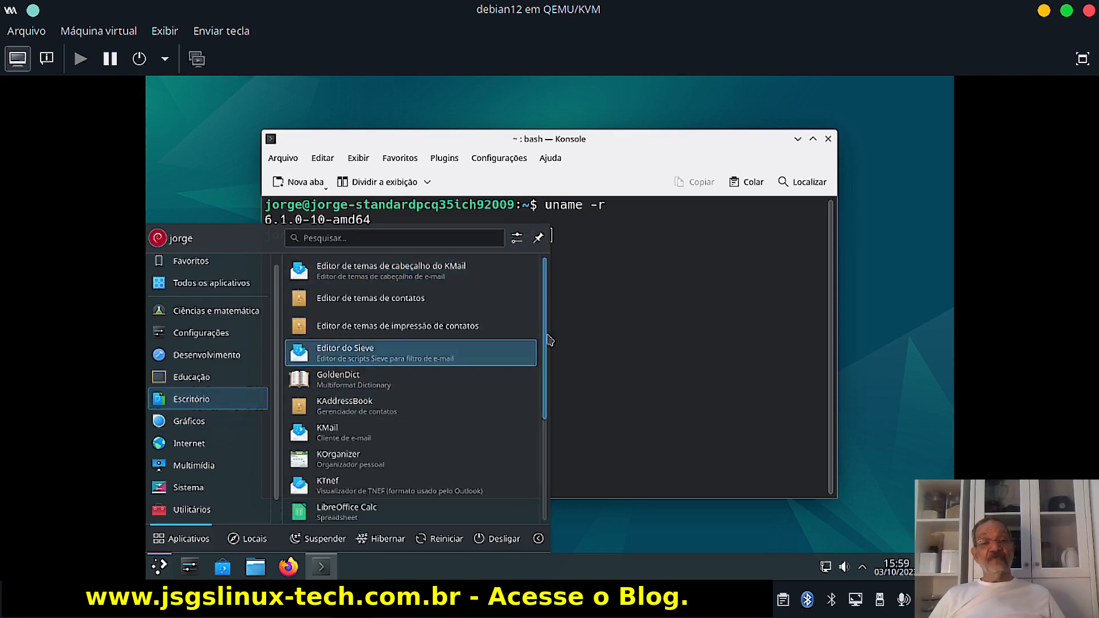
{"action": "left_click_drag", "start_coordinate": [545, 339], "coordinate": [546, 460]}
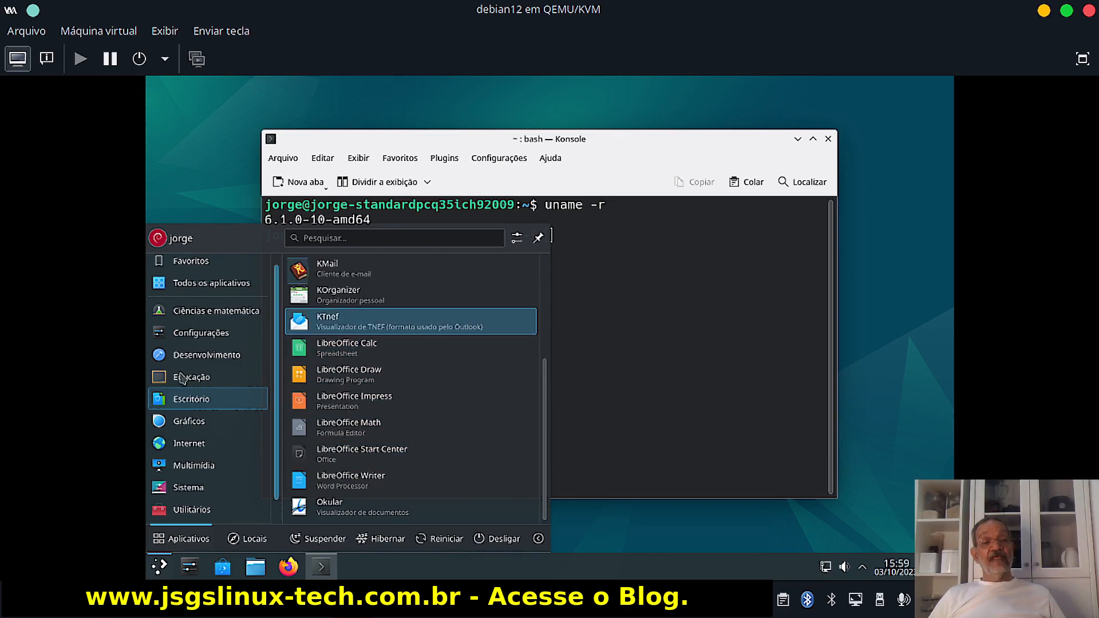
{"action": "mouse_move", "coordinate": [235, 375]}
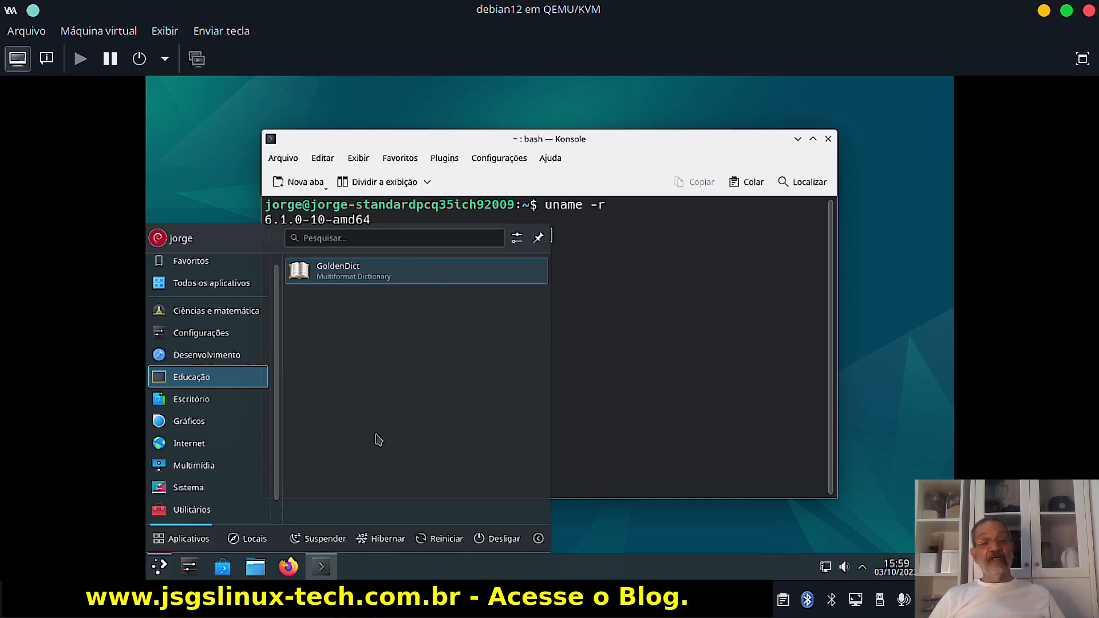
{"action": "mouse_move", "coordinate": [264, 488]}
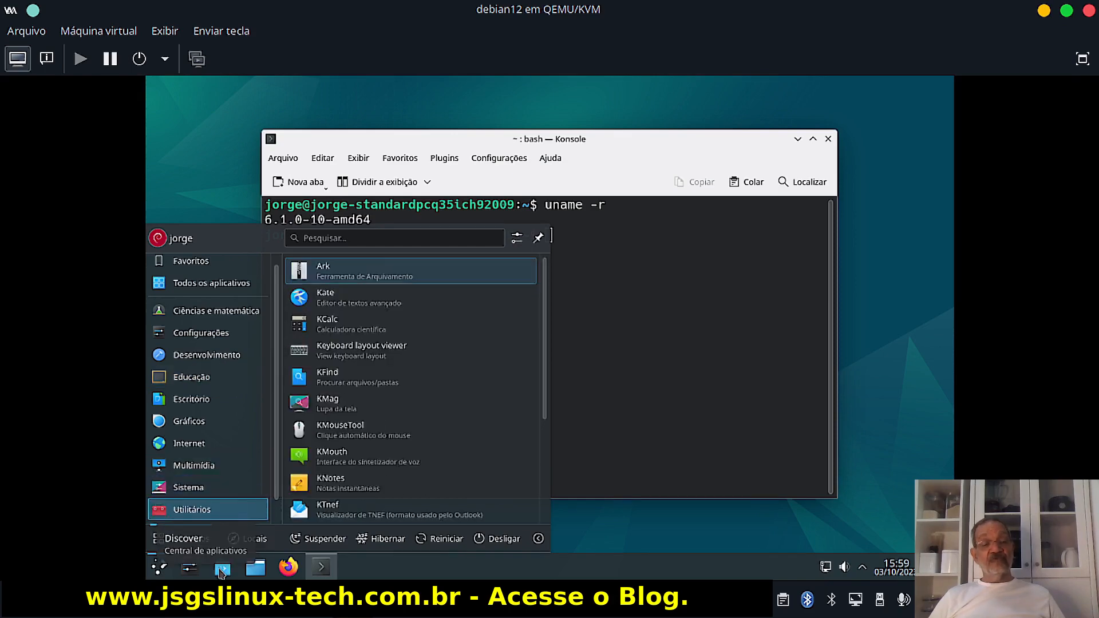
{"action": "left_click", "coordinate": [613, 310]}
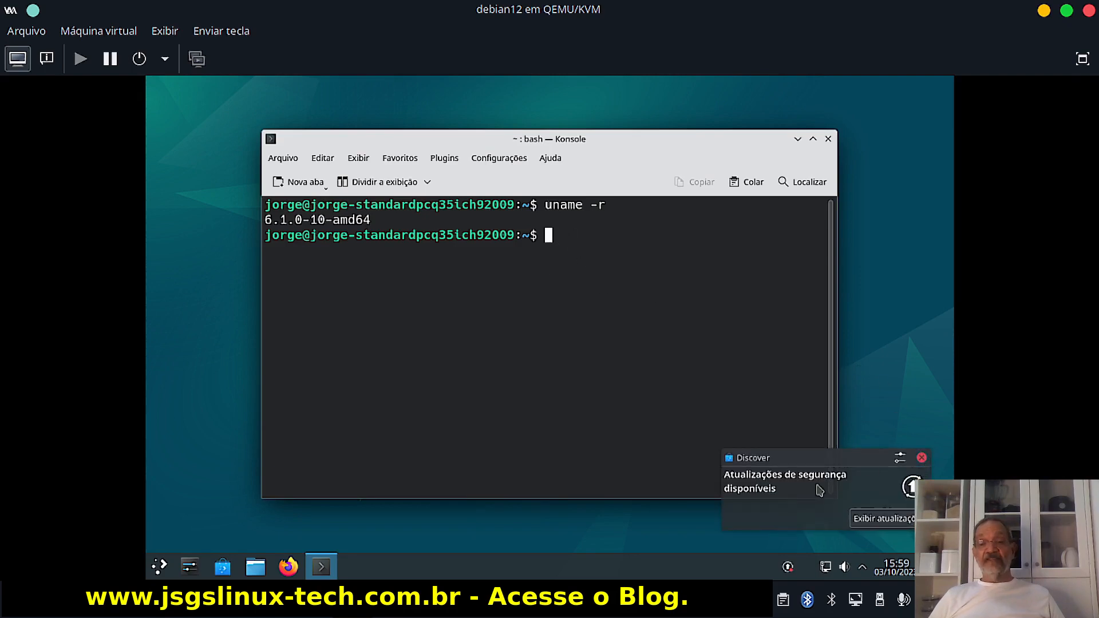
Close the Discover security-updates popup on the guest desktop.
{"action": "left_click", "coordinate": [922, 459]}
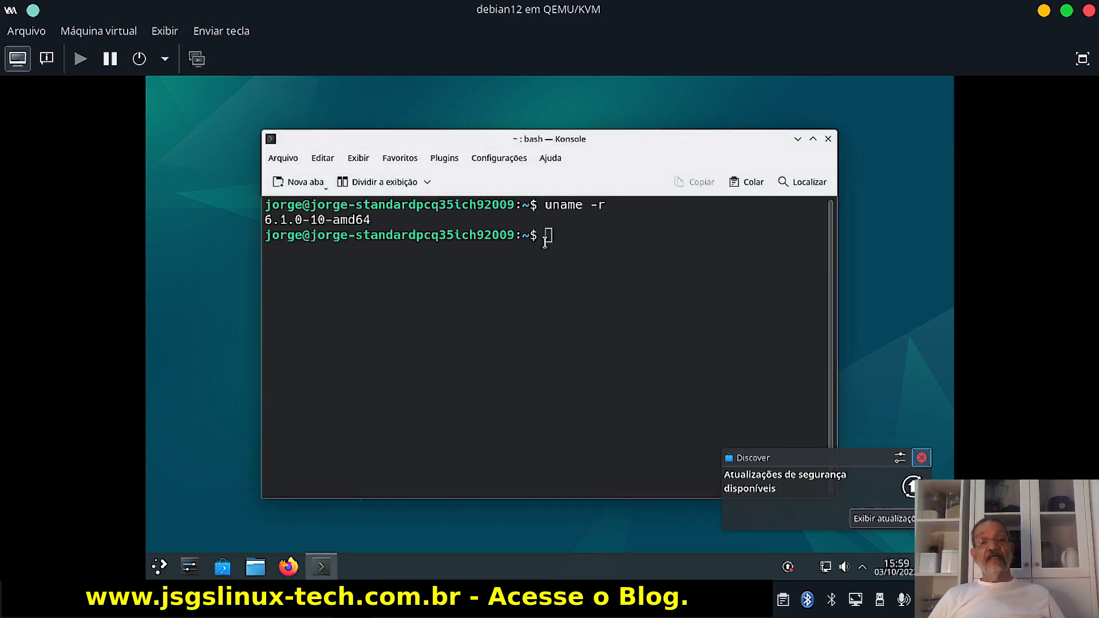
{"action": "left_click", "coordinate": [921, 457]}
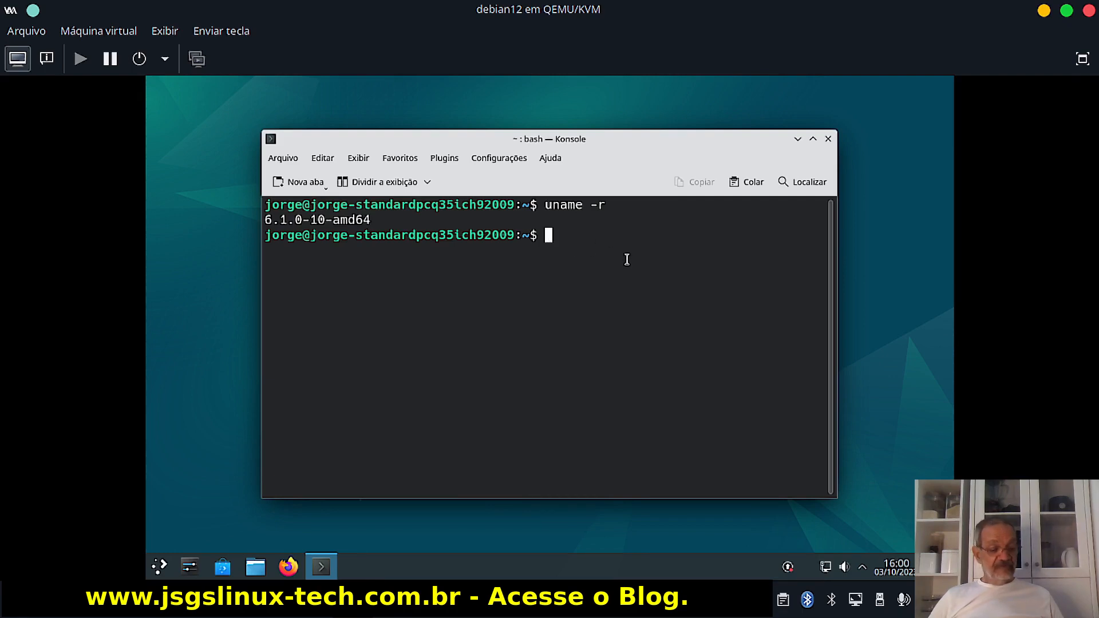
Run sudo apt update in the guest Konsole, authorizing with the sudo password; 103 packages upgradable.
{"action": "type", "text": "sud"}
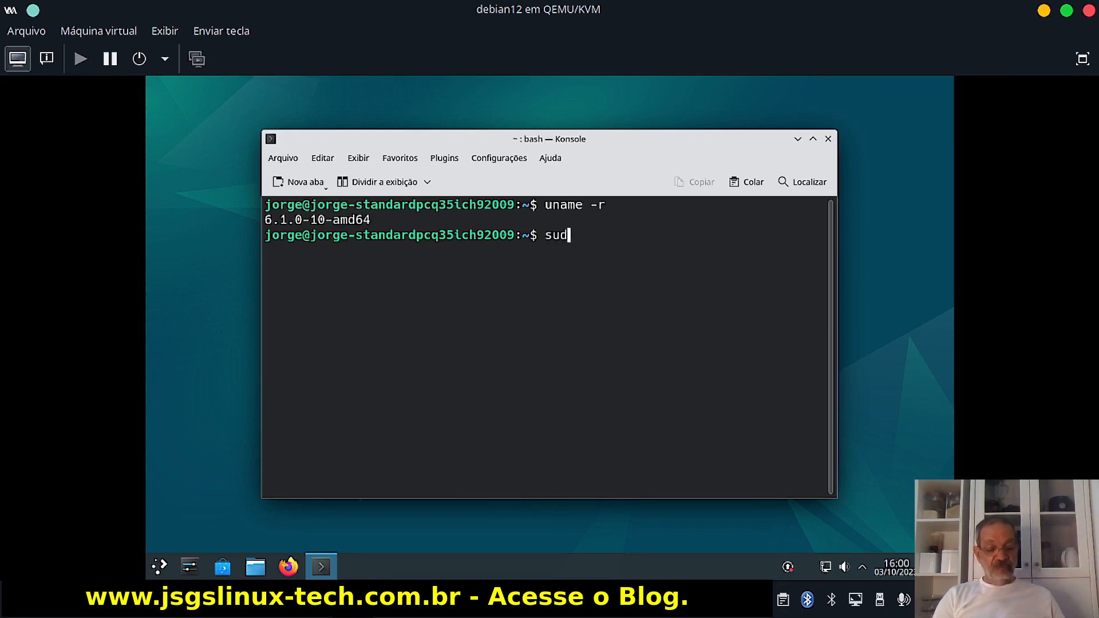
{"action": "type", "text": "o apt"}
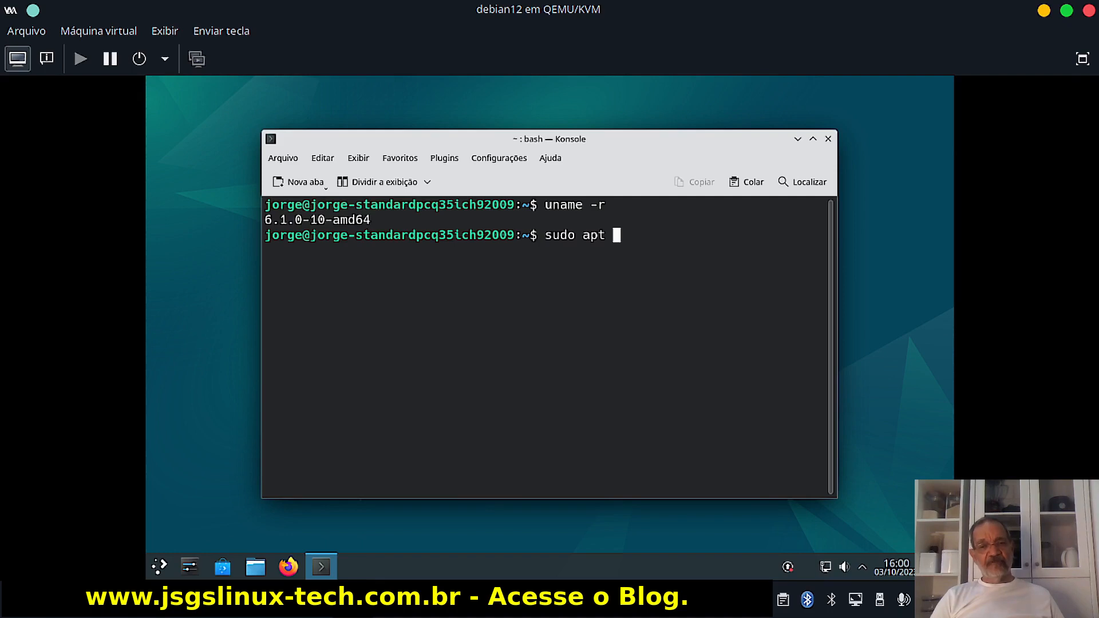
{"action": "key", "text": "BackSpace"}
{"action": "type", "text": "-get"}
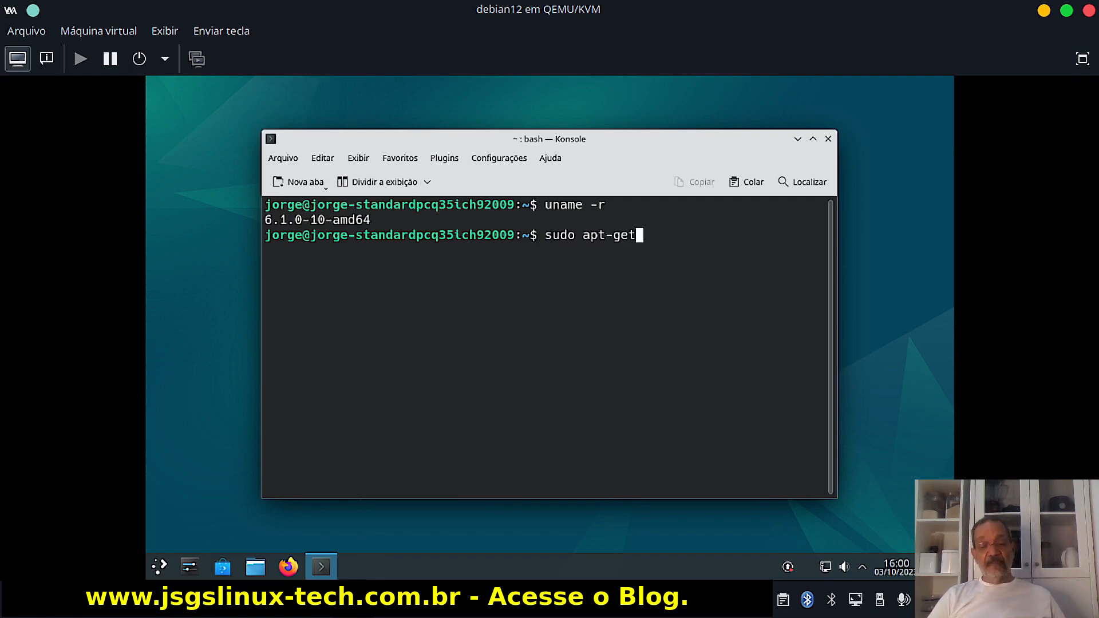
{"action": "key", "text": "BackSpace"}
{"action": "key", "text": "BackSpace"}
{"action": "key", "text": "BackSpace"}
{"action": "key", "text": "BackSpace"}
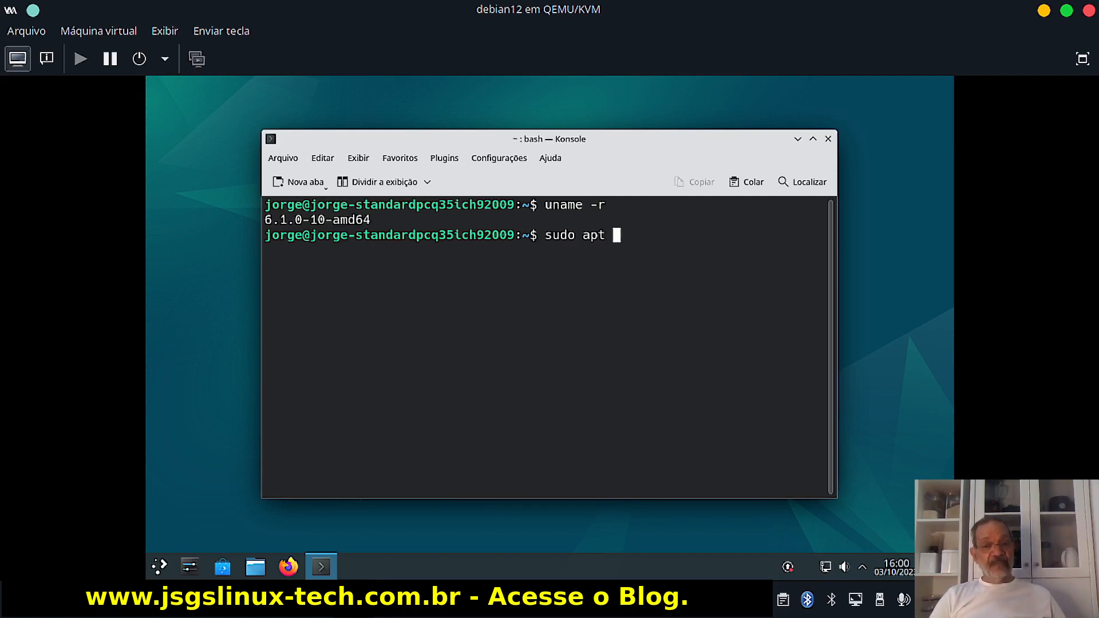
{"action": "type", "text": "inst"}
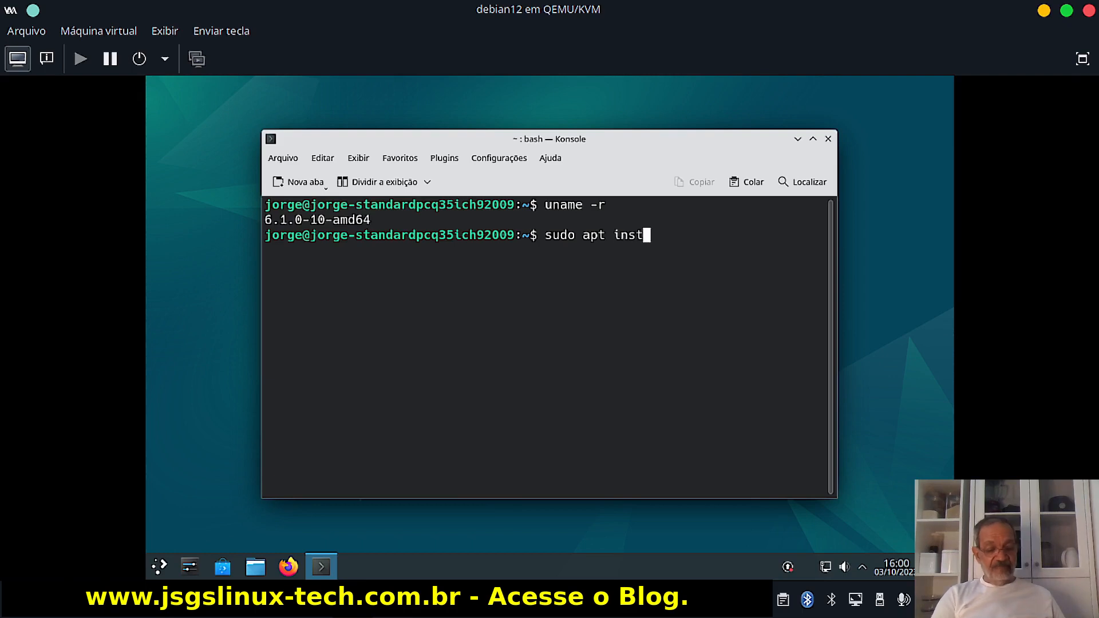
{"action": "key", "text": "BackSpace"}
{"action": "key", "text": "BackSpace"}
{"action": "key", "text": "BackSpace"}
{"action": "key", "text": "BackSpace"}
{"action": "key", "text": "BackSpace"}
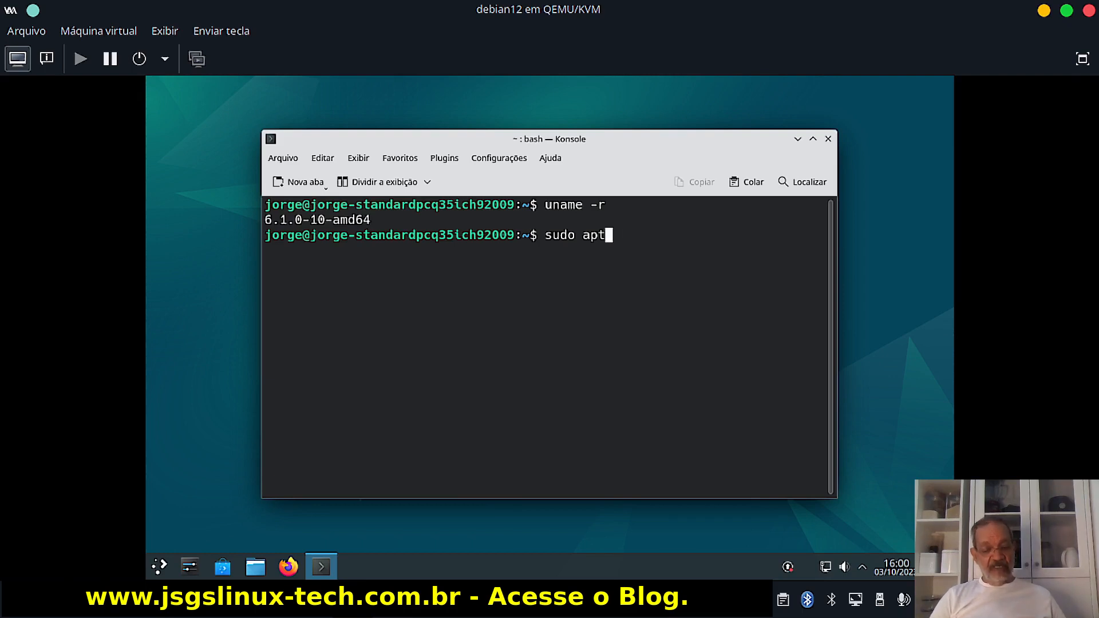
{"action": "type", "text": "update"}
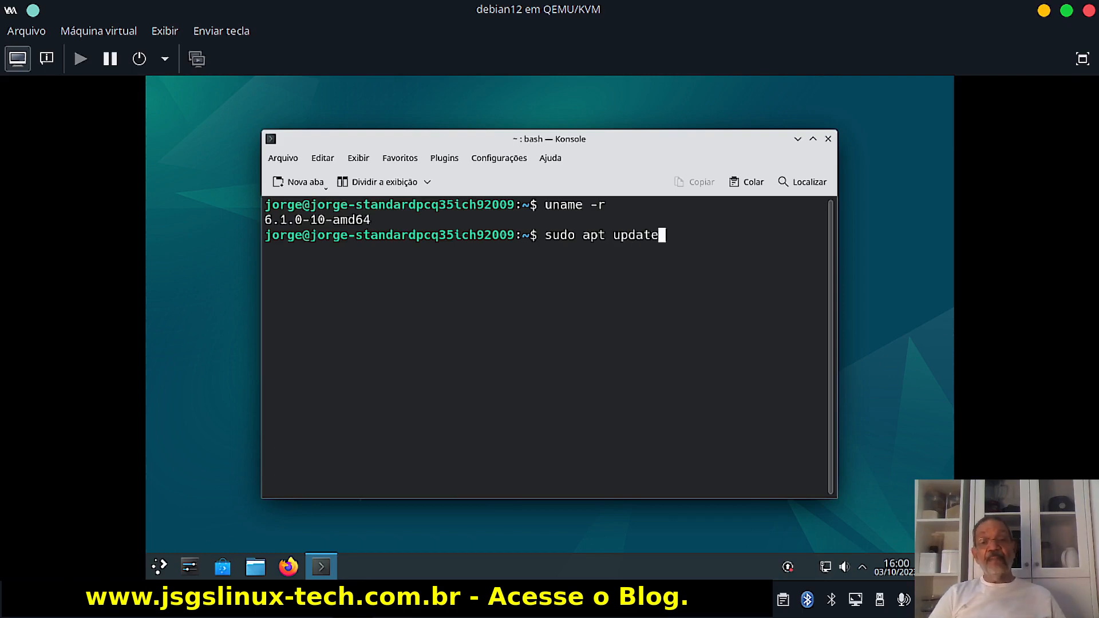
{"action": "key", "text": "Return"}
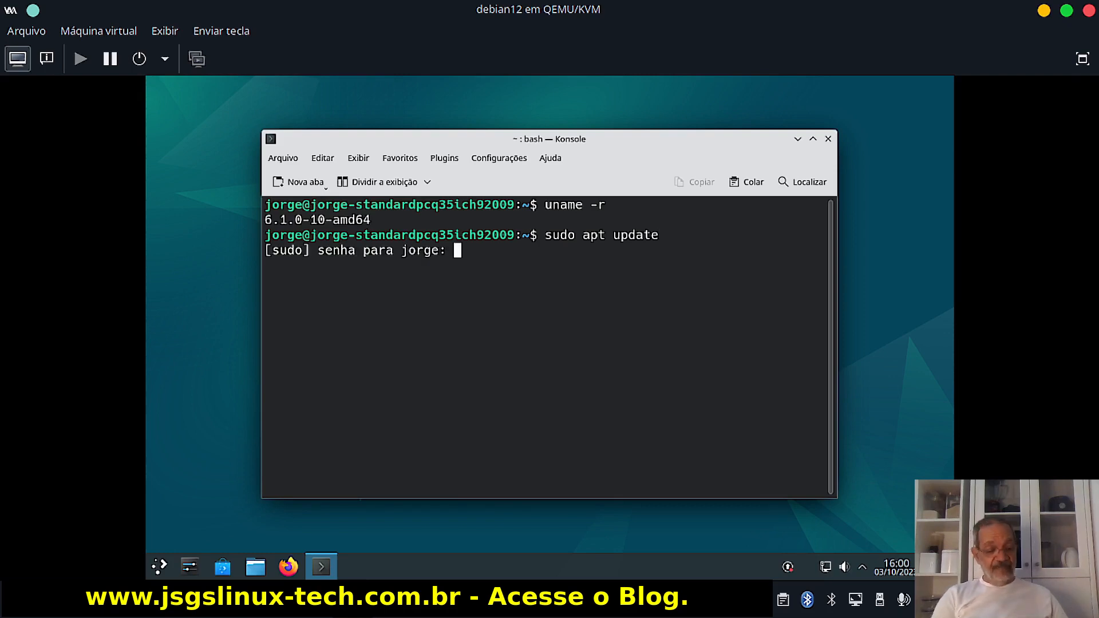
{"action": "key", "text": "Return"}
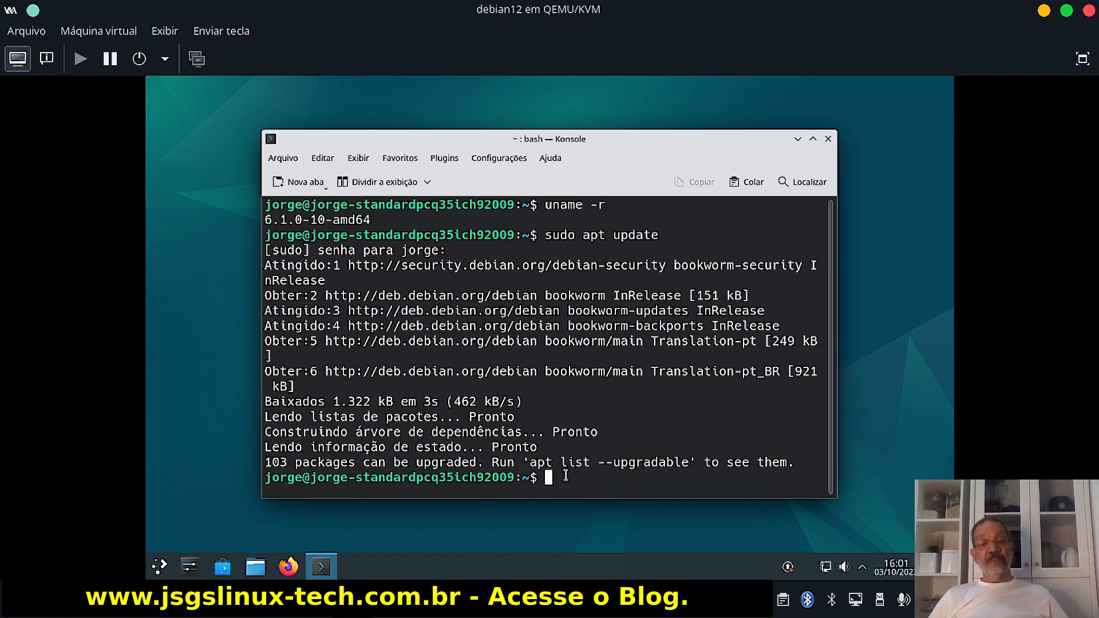
Clear the guest terminal and type sudo apt install gparted at the prompt without running it.
{"action": "type", "text": "cle"}
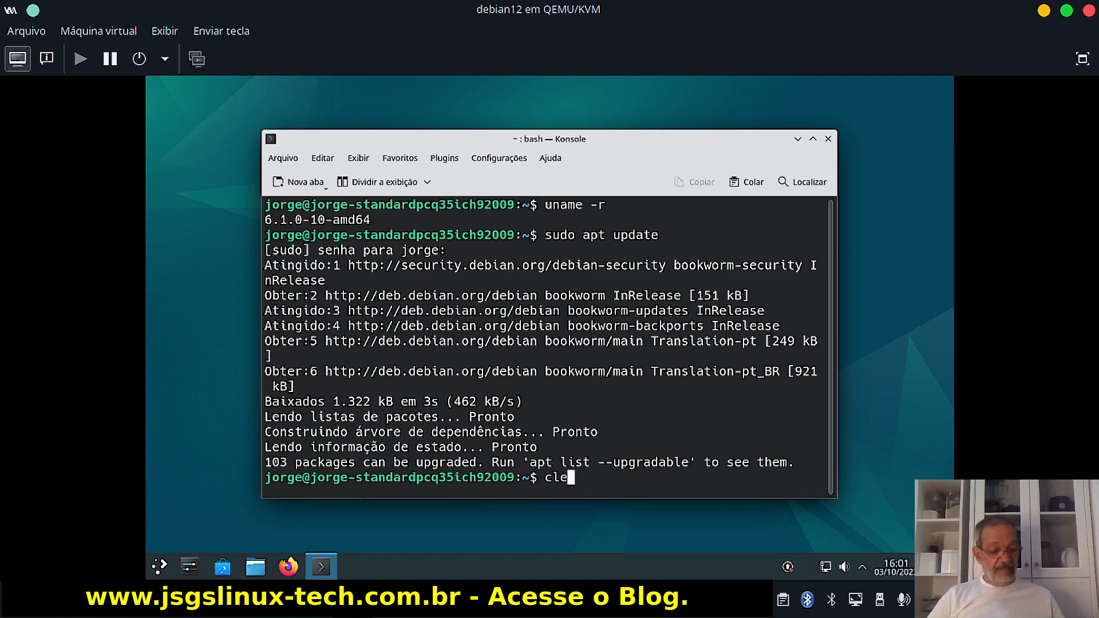
{"action": "type", "text": "ar"}
{"action": "key", "text": "Return"}
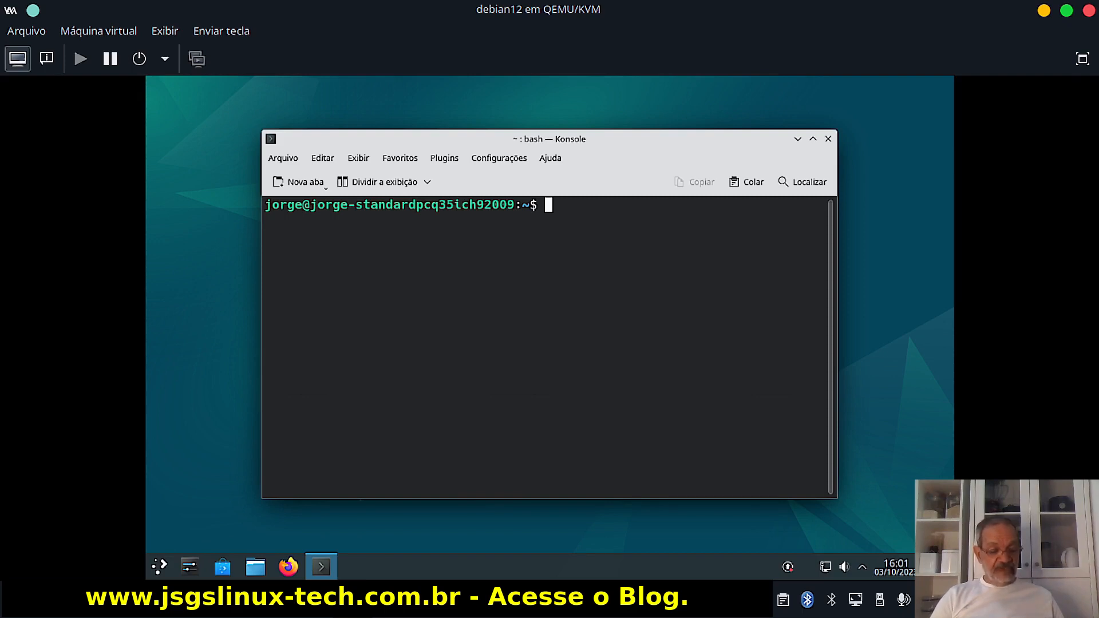
{"action": "type", "text": "sudo "}
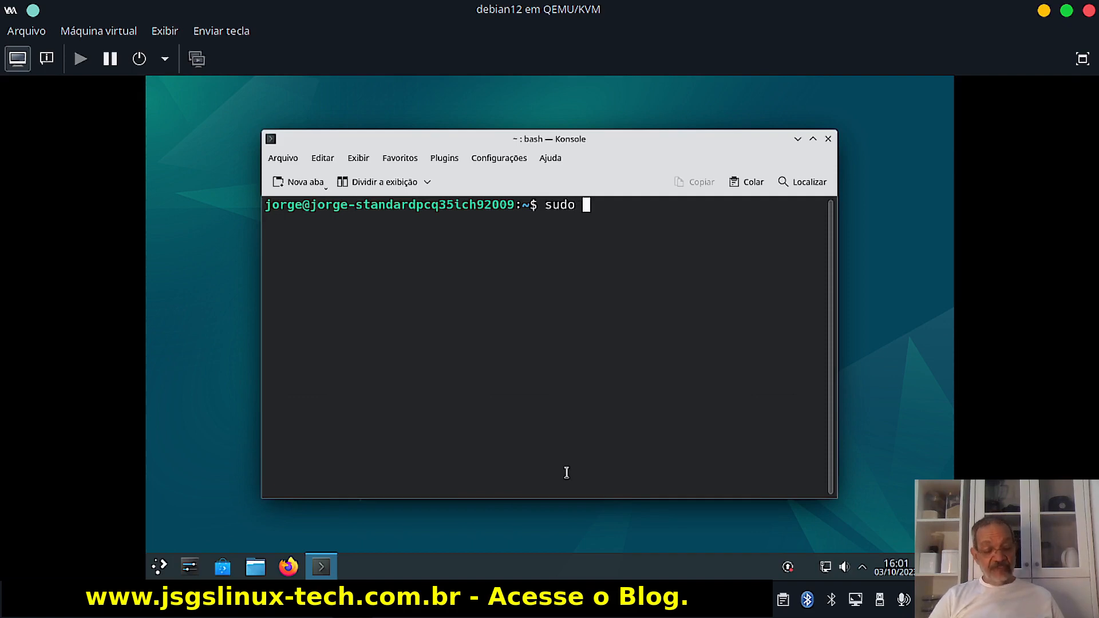
{"action": "type", "text": "apti"}
{"action": "key", "text": "BackSpace"}
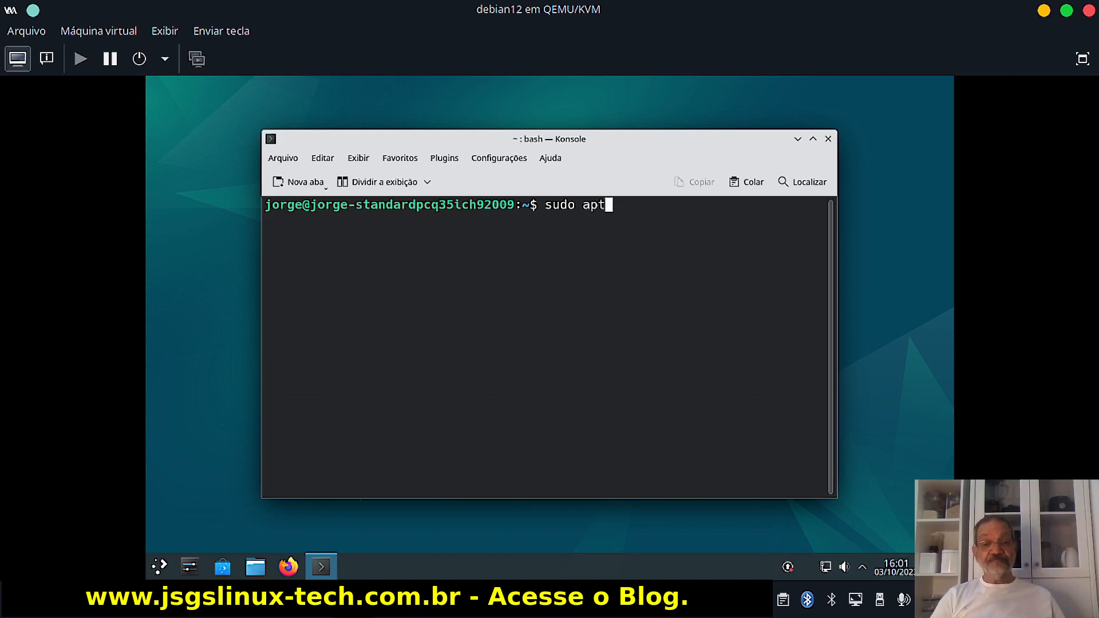
{"action": "type", "text": "insta"}
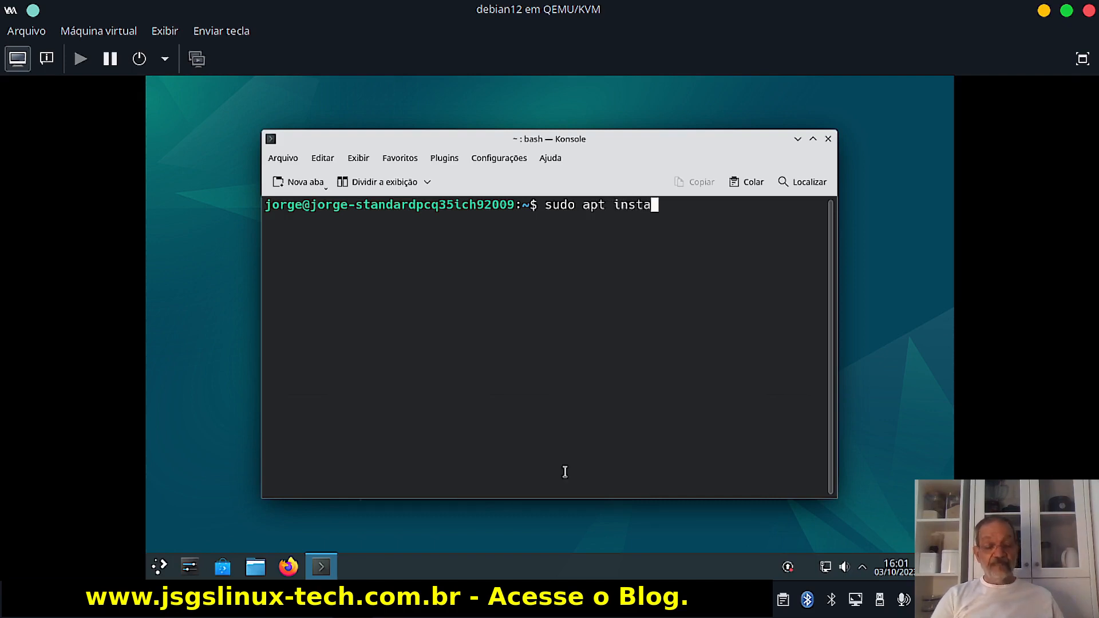
{"action": "type", "text": "ll gparted"}
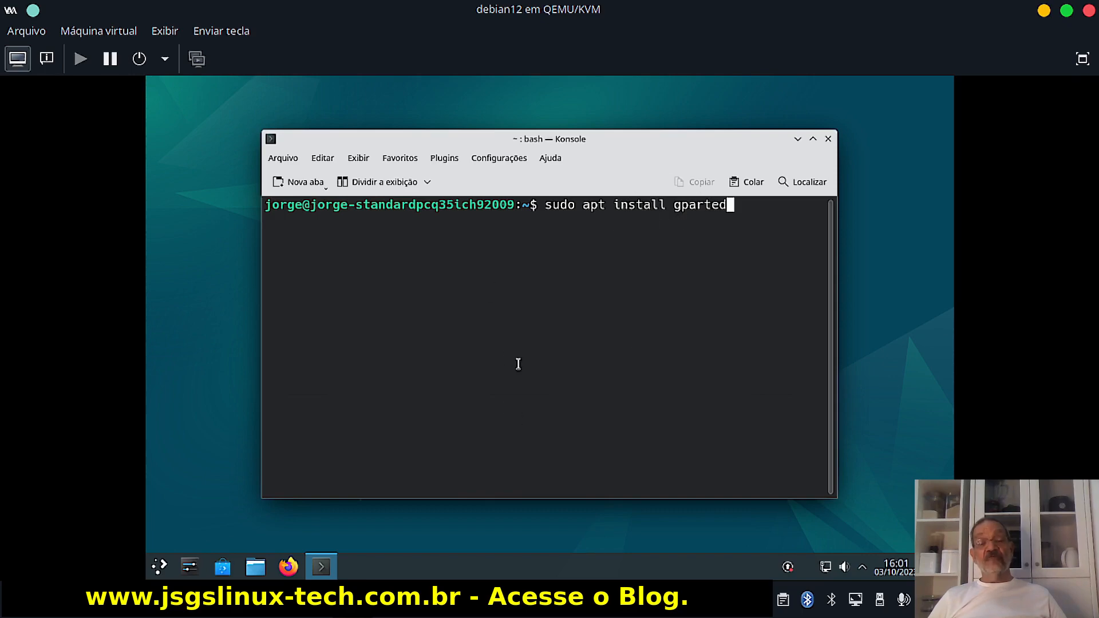
On the host Konsole, show 'sudo pacman -S gparted' as an example, then erase it and hide the terminal.
{"action": "left_click", "coordinate": [160, 600]}
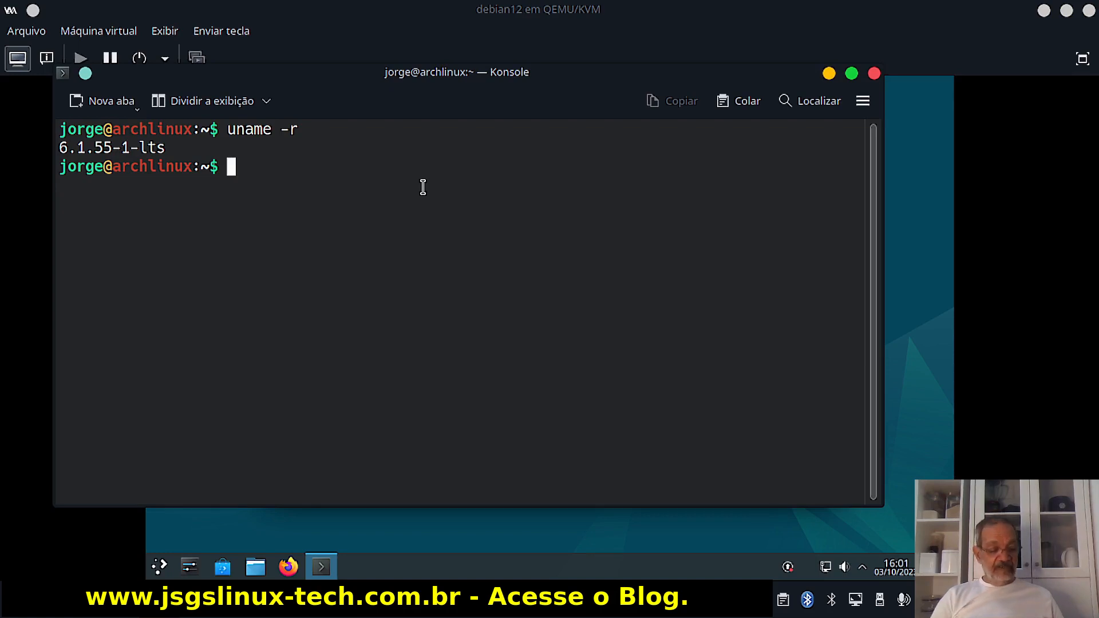
{"action": "type", "text": "sudo p"}
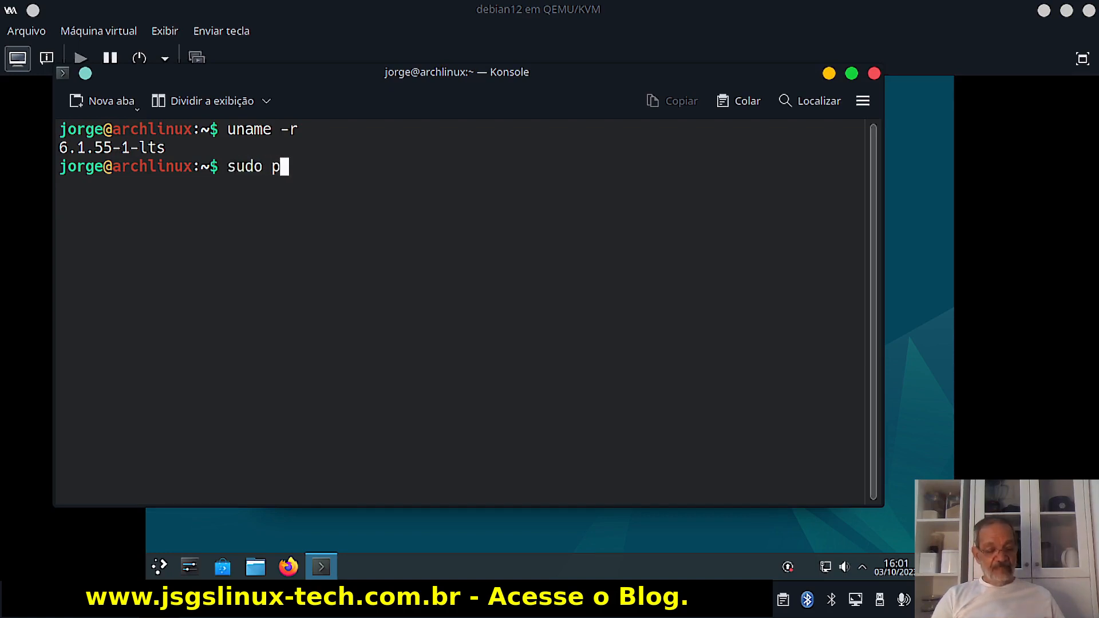
{"action": "type", "text": "avm"}
{"action": "key", "text": "BackSpace"}
{"action": "key", "text": "BackSpace"}
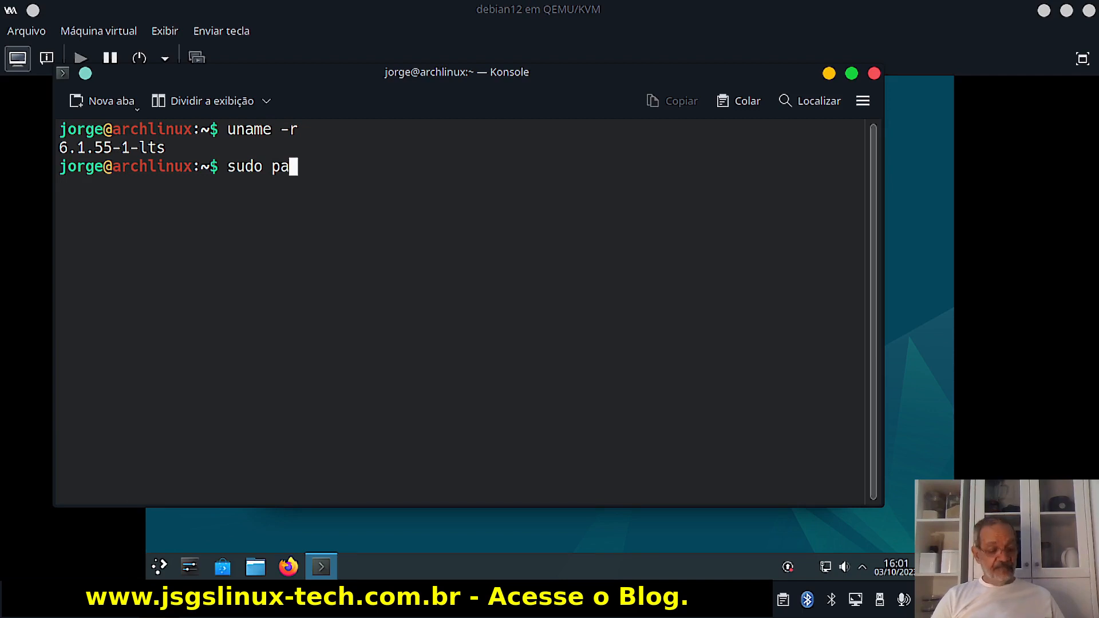
{"action": "type", "text": "cman -"}
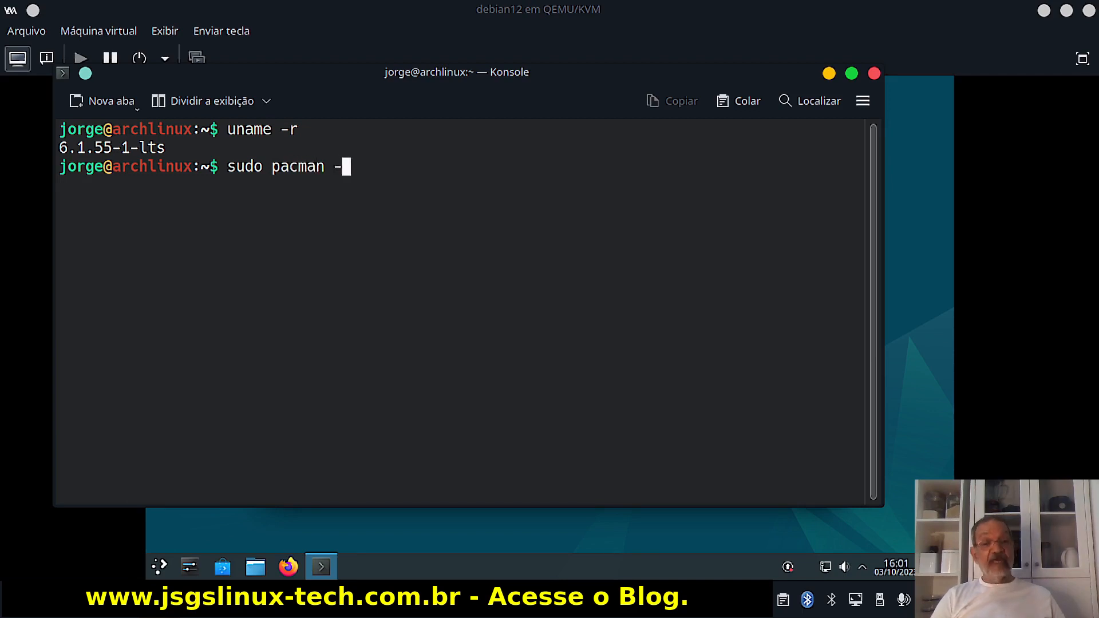
{"action": "type", "text": "S "}
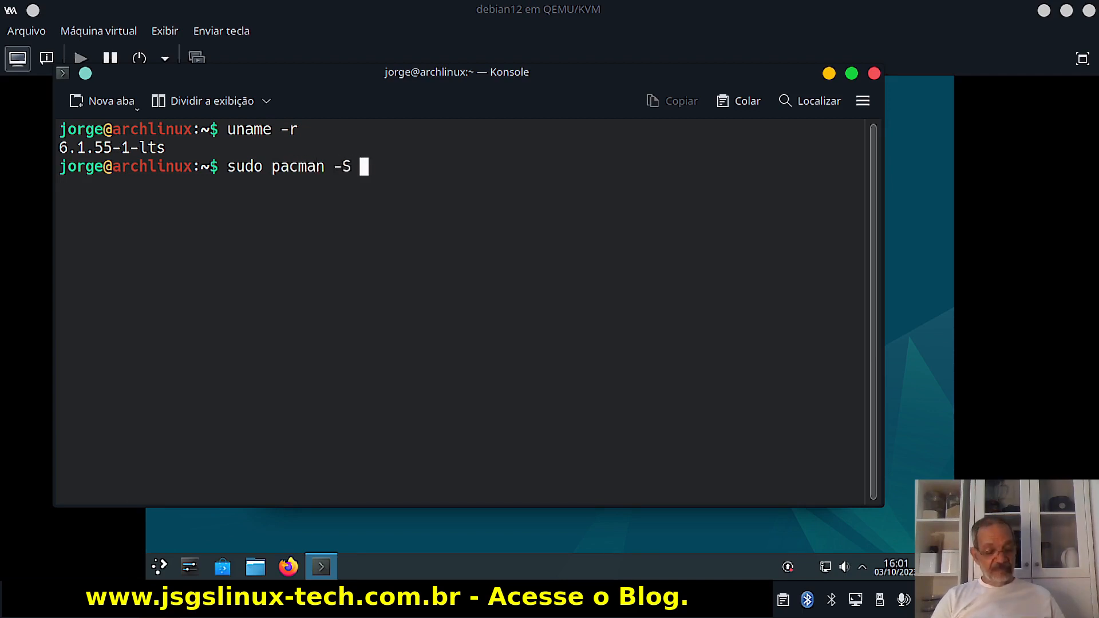
{"action": "type", "text": "gparted"}
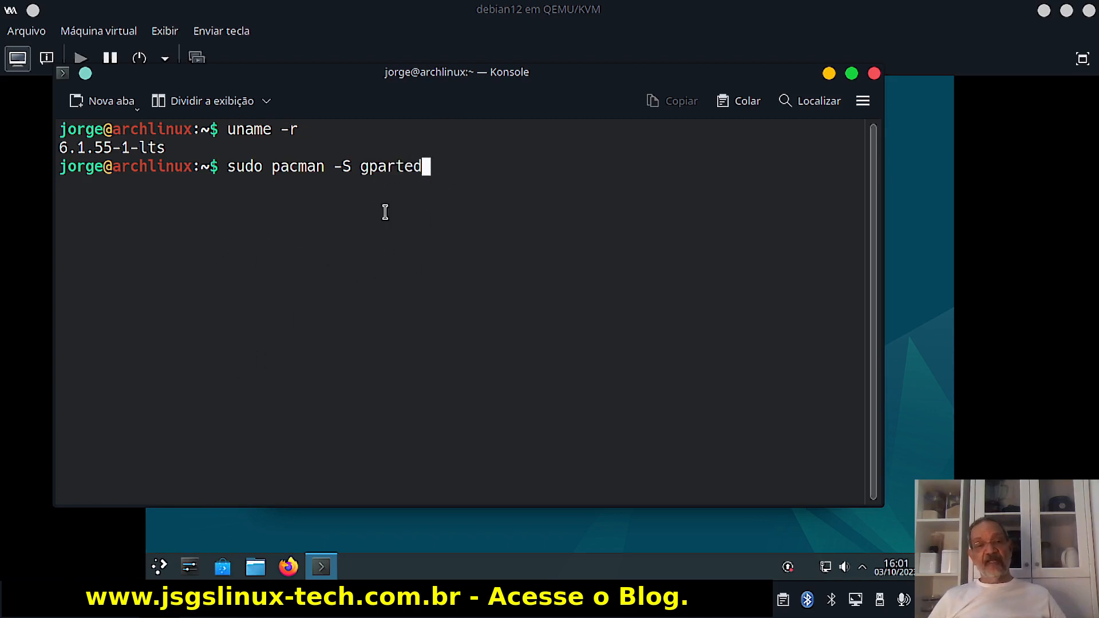
{"action": "key", "text": "BackSpace"}
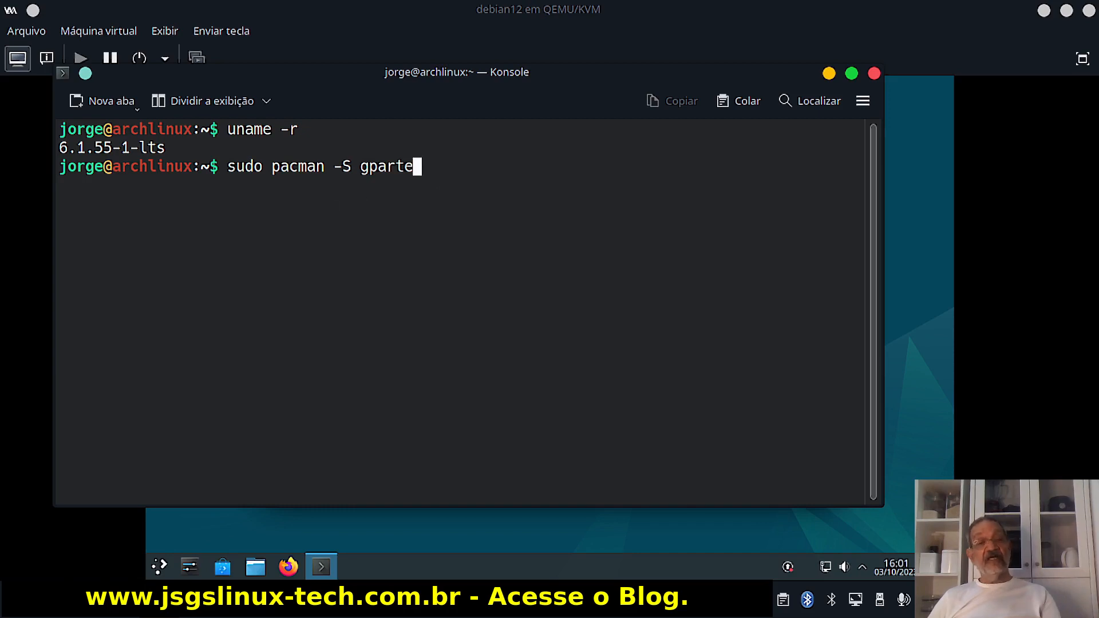
{"action": "key", "text": "BackSpace"}
{"action": "key", "text": "BackSpace"}
{"action": "key", "text": "BackSpace"}
{"action": "key", "text": "BackSpace"}
{"action": "key", "text": "BackSpace"}
{"action": "key", "text": "BackSpace"}
{"action": "key", "text": "BackSpace"}
{"action": "key", "text": "BackSpace"}
{"action": "key", "text": "BackSpace"}
{"action": "key", "text": "BackSpace"}
{"action": "key", "text": "BackSpace"}
{"action": "key", "text": "BackSpace"}
{"action": "key", "text": "BackSpace"}
{"action": "key", "text": "BackSpace"}
{"action": "key", "text": "BackSpace"}
{"action": "key", "text": "BackSpace"}
{"action": "key", "text": "BackSpace"}
{"action": "key", "text": "BackSpace"}
{"action": "key", "text": "BackSpace"}
{"action": "key", "text": "BackSpace"}
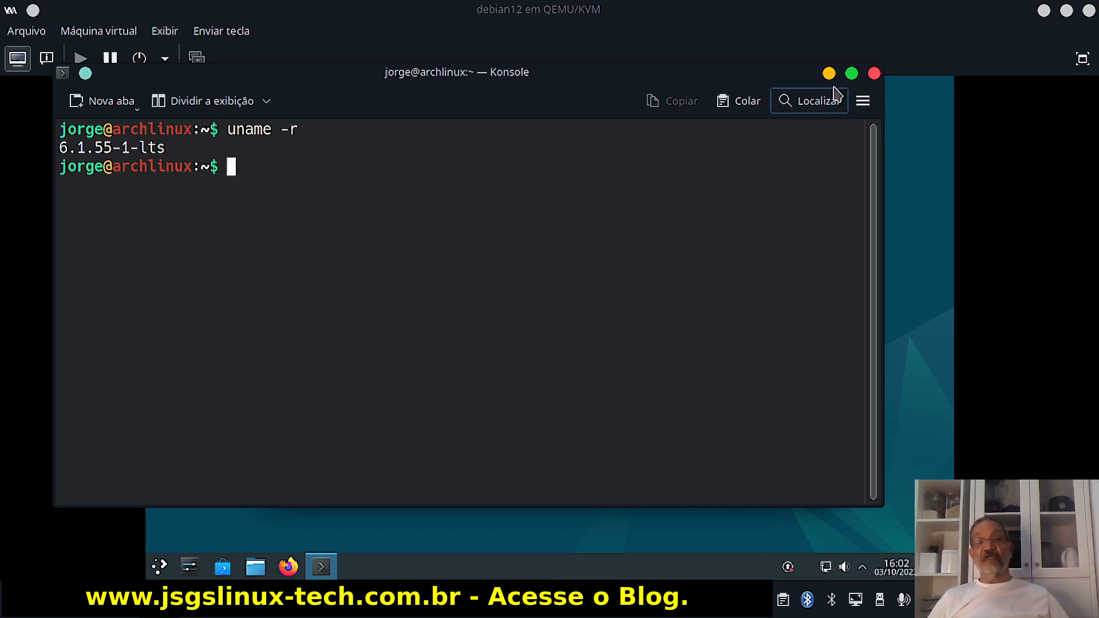
{"action": "left_click", "coordinate": [828, 74]}
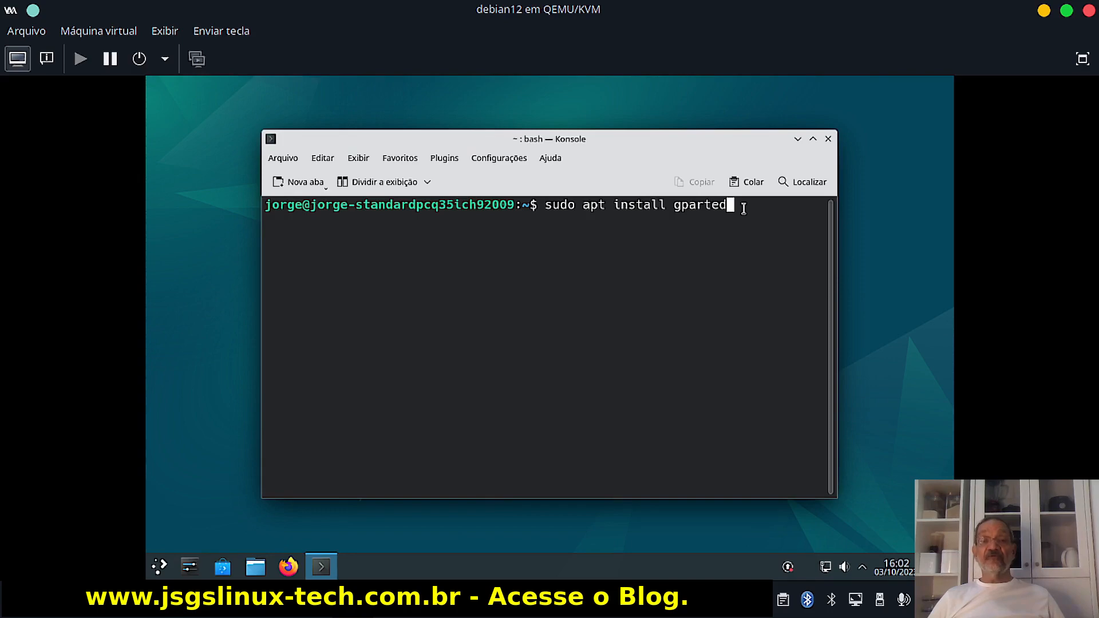
Run sudo apt install gparted in the Debian VM and confirm the 11 new packages.
{"action": "key", "text": "Return"}
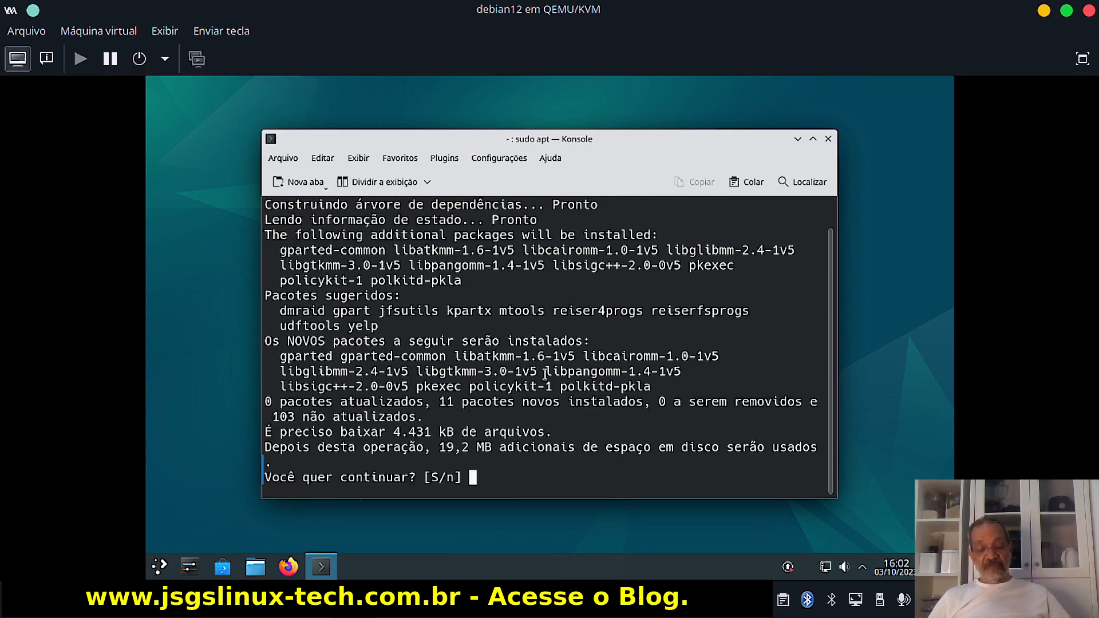
{"action": "key", "text": "Return"}
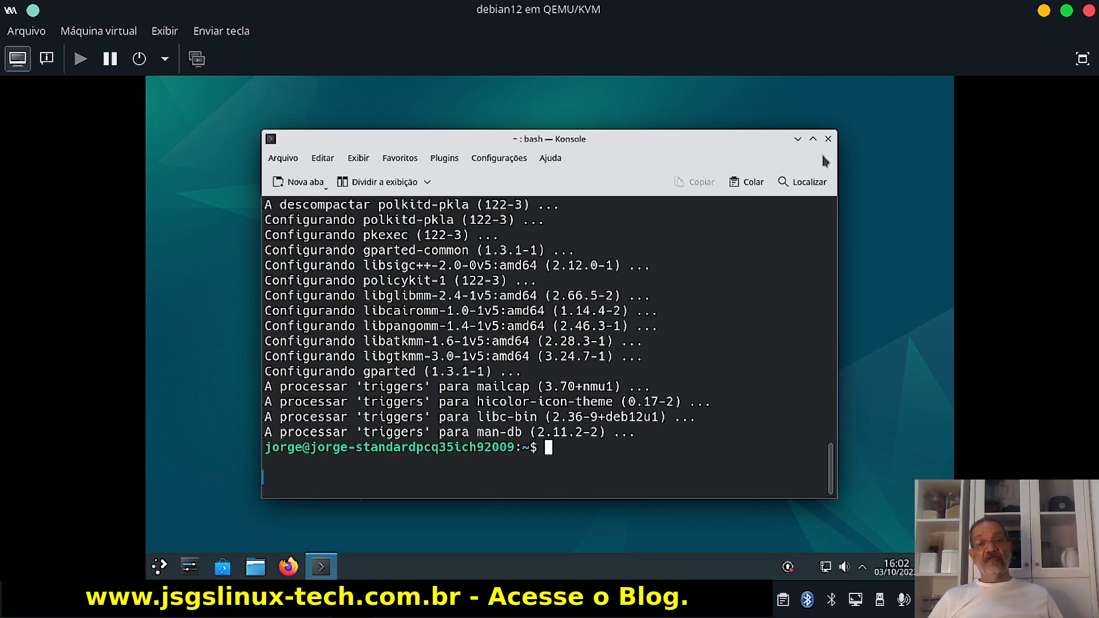
Close the guest's Konsole window and browse the Sistema category in the KDE launcher.
{"action": "left_click", "coordinate": [828, 139]}
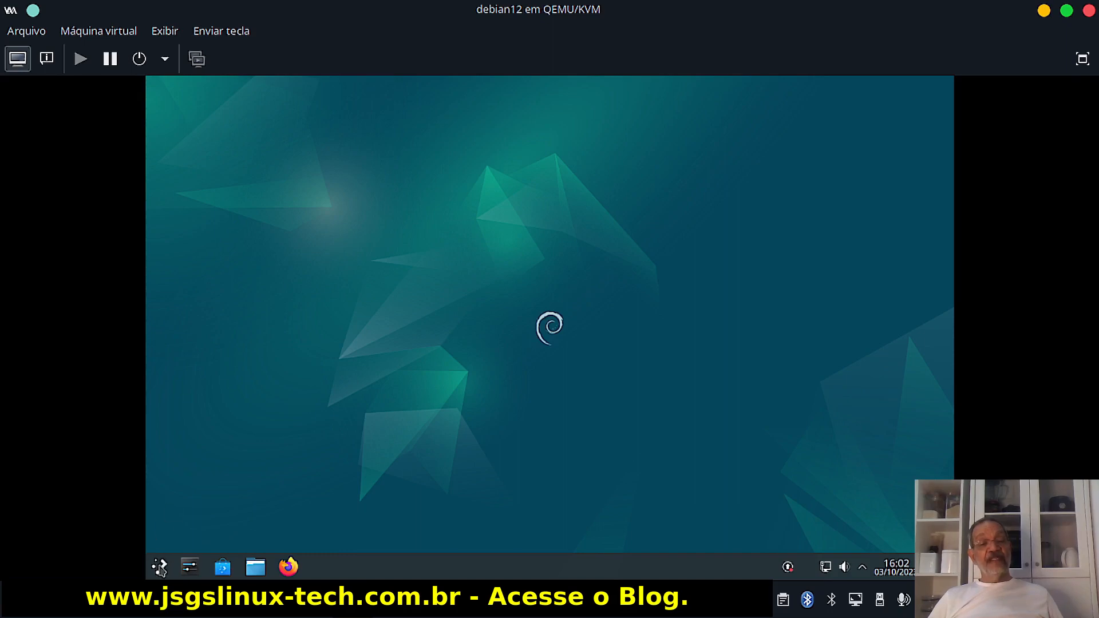
{"action": "left_click", "coordinate": [159, 567]}
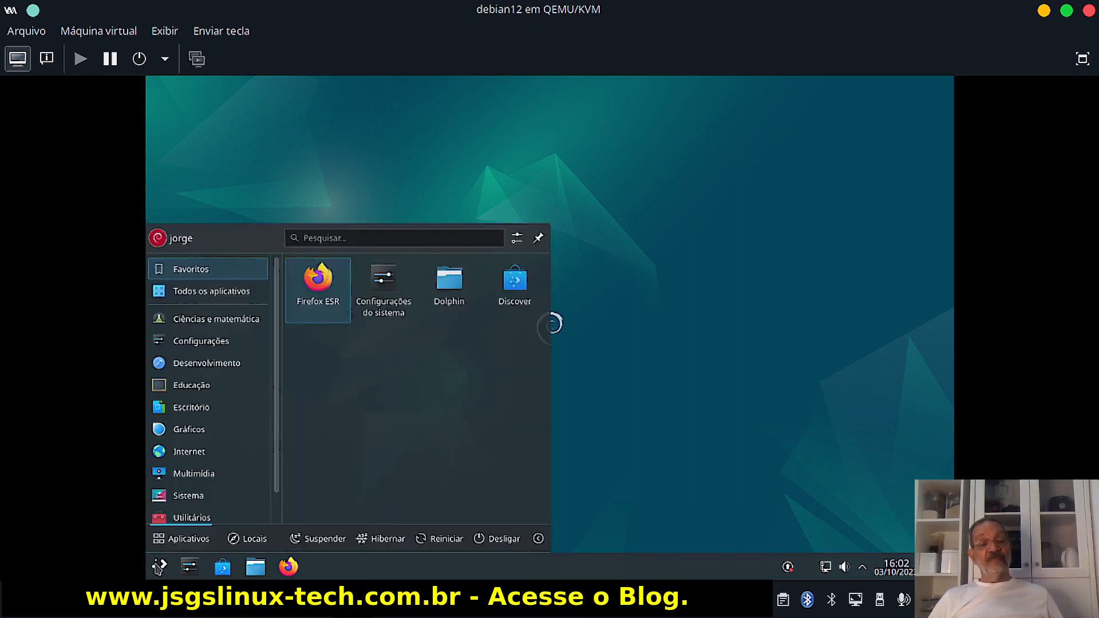
{"action": "left_click", "coordinate": [187, 496]}
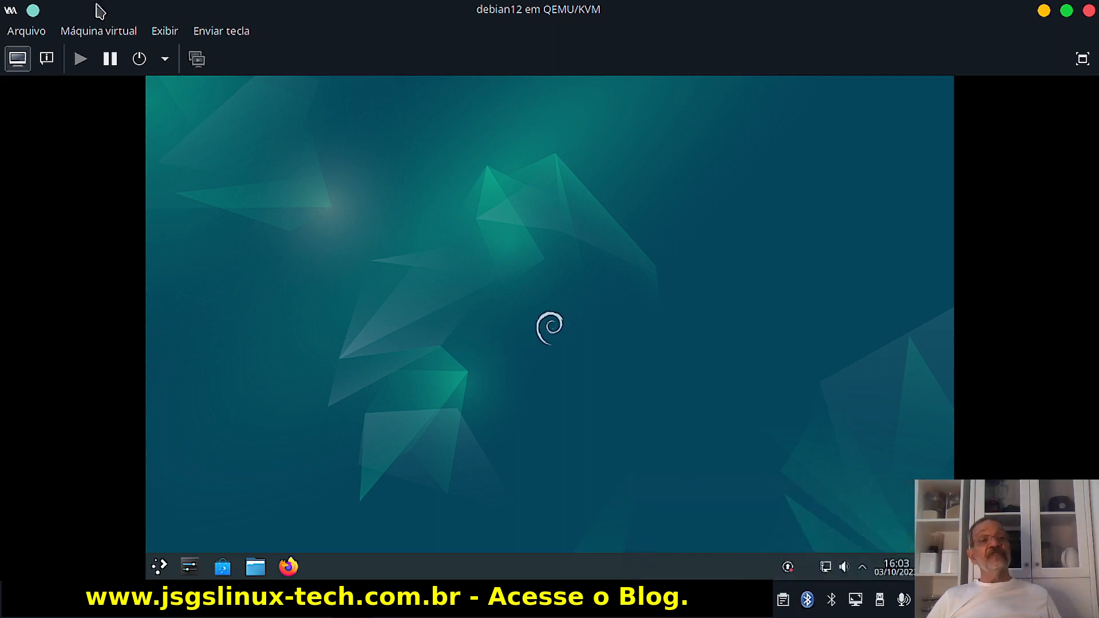
Tick the Broadcom Corp Bluetooth 2.1 Device [0489:e00d] under Redirecionar dispositivo USB, then close the dialog.
{"action": "left_click", "coordinate": [106, 35]}
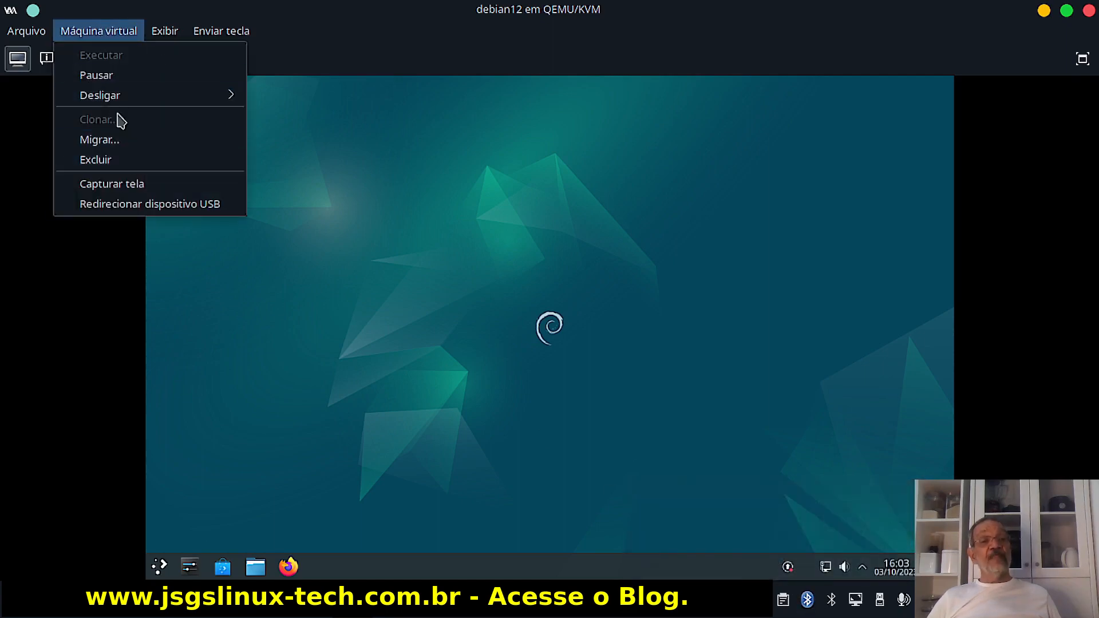
{"action": "mouse_move", "coordinate": [174, 32]}
{"action": "mouse_move", "coordinate": [92, 34]}
{"action": "left_click", "coordinate": [128, 204]}
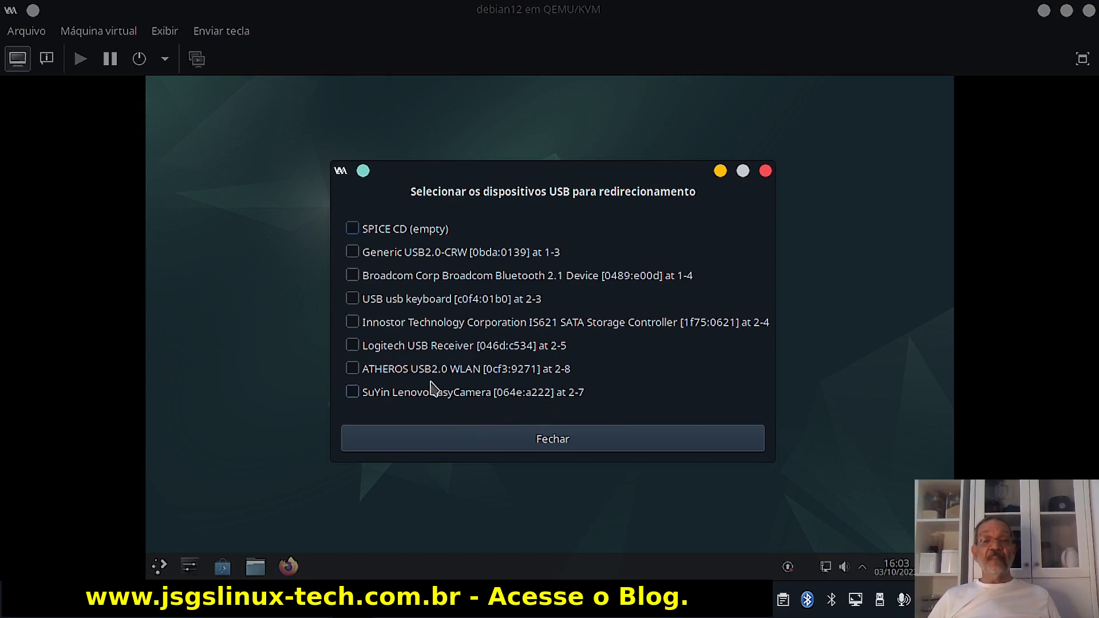
{"action": "left_click", "coordinate": [352, 275]}
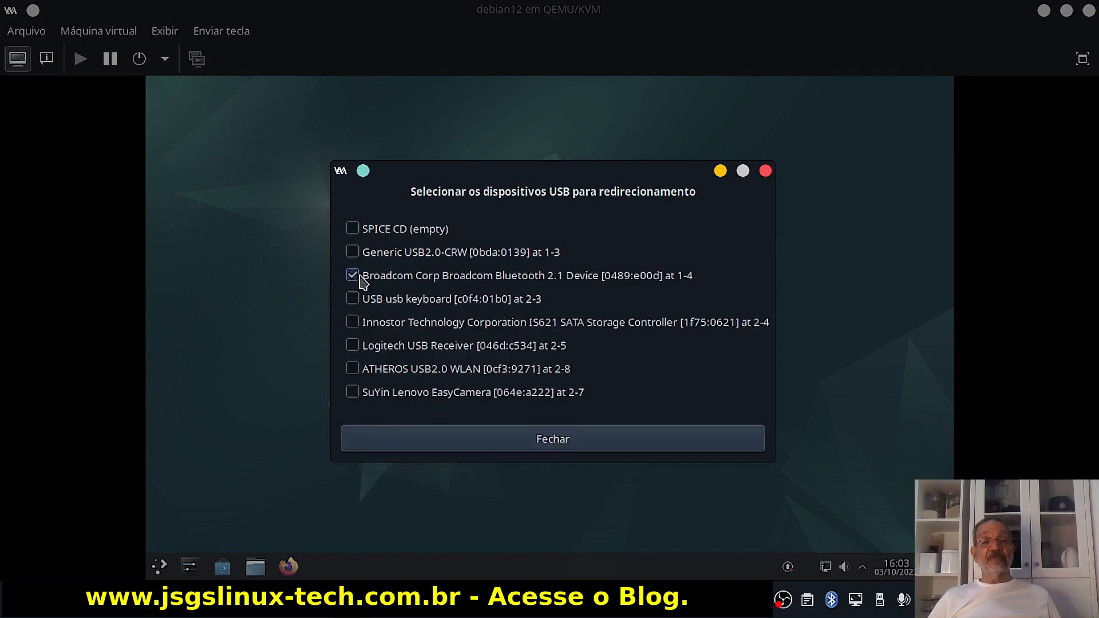
{"action": "left_click", "coordinate": [536, 440]}
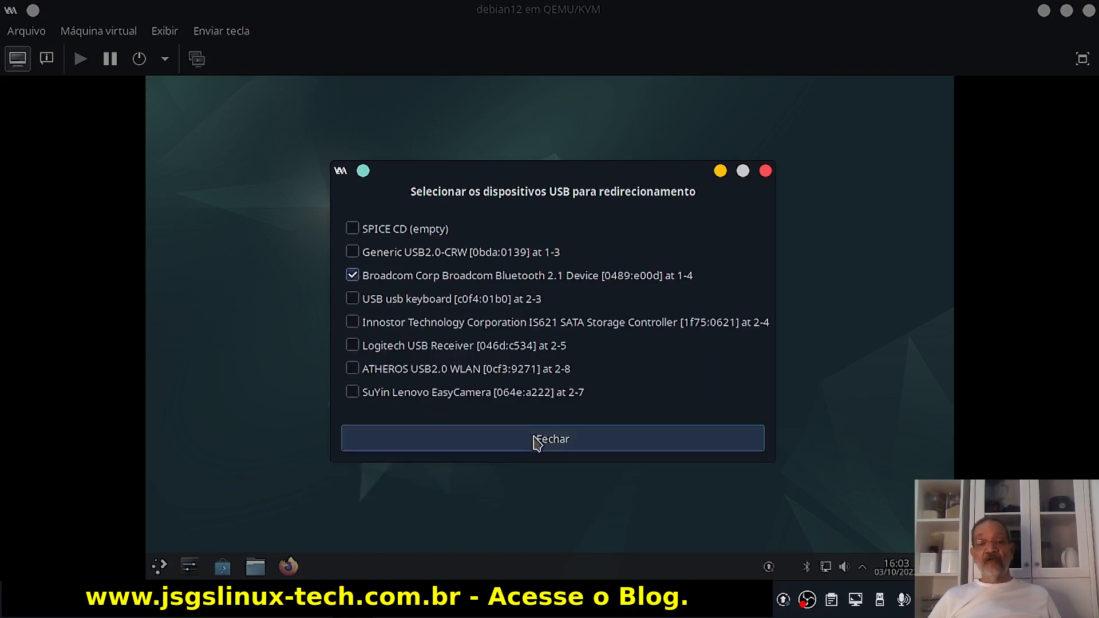
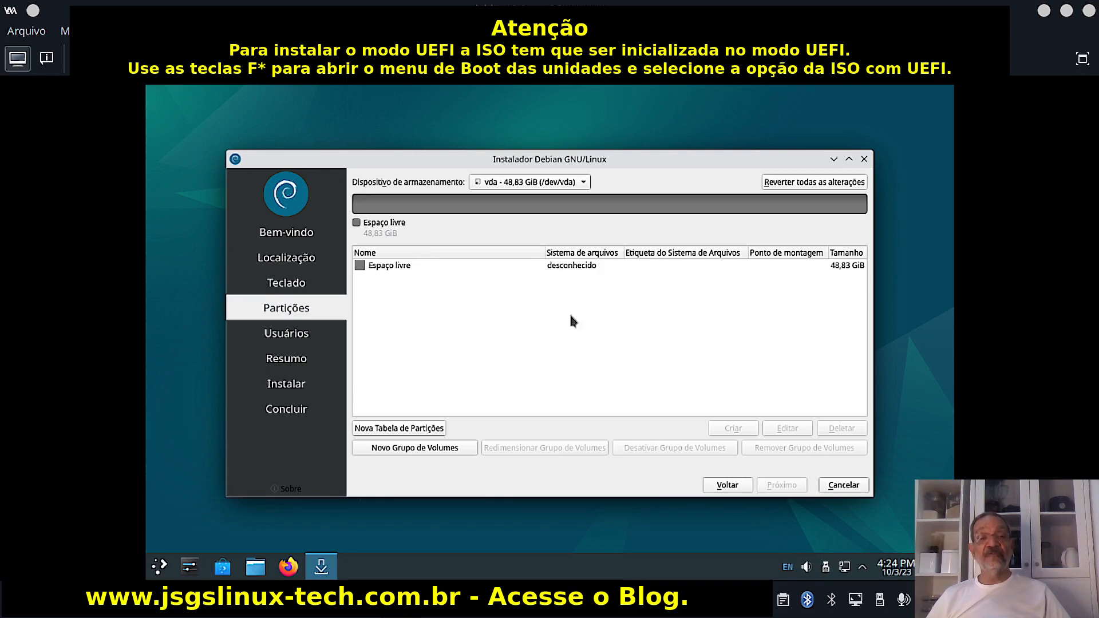
Create a new GPT partition table on vda and start a 250 MiB partition in its free space.
{"action": "left_click", "coordinate": [376, 430]}
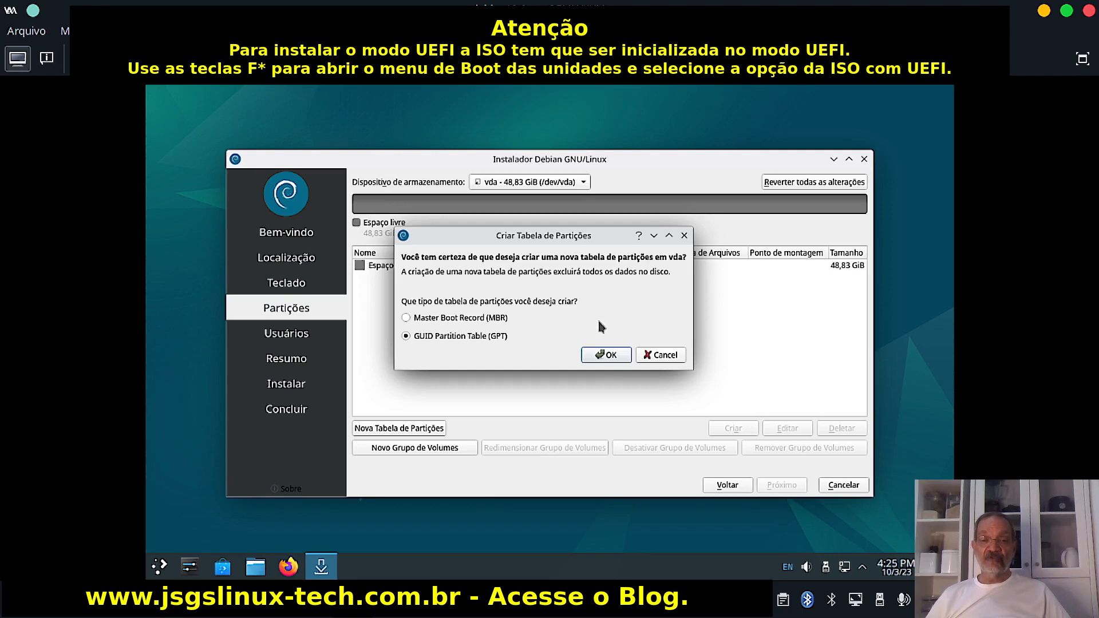
{"action": "left_click", "coordinate": [608, 355]}
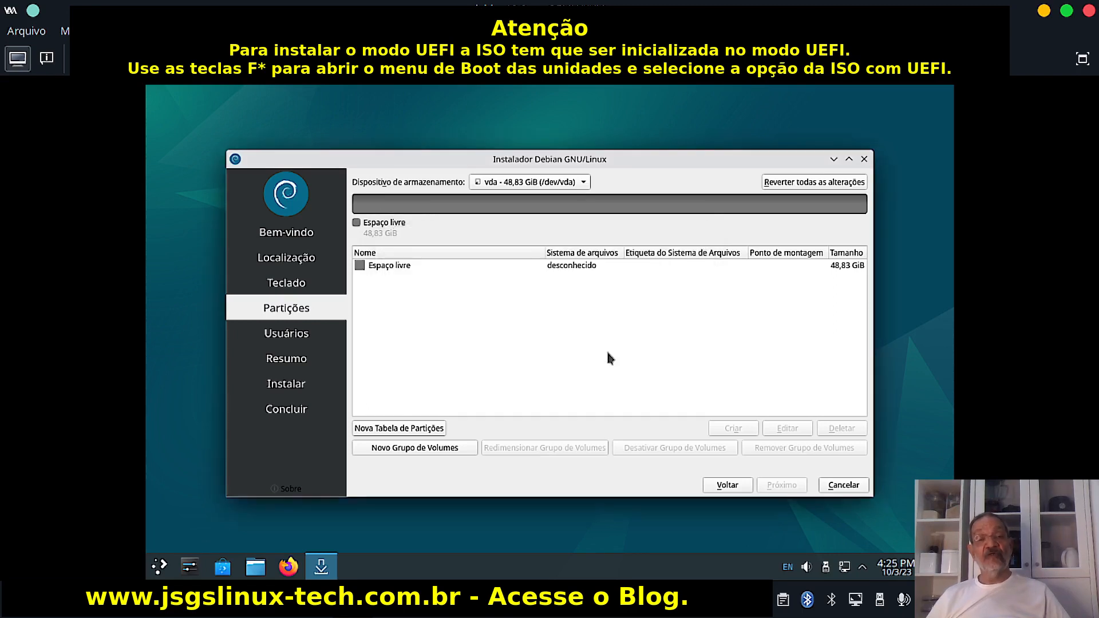
{"action": "left_click", "coordinate": [567, 268]}
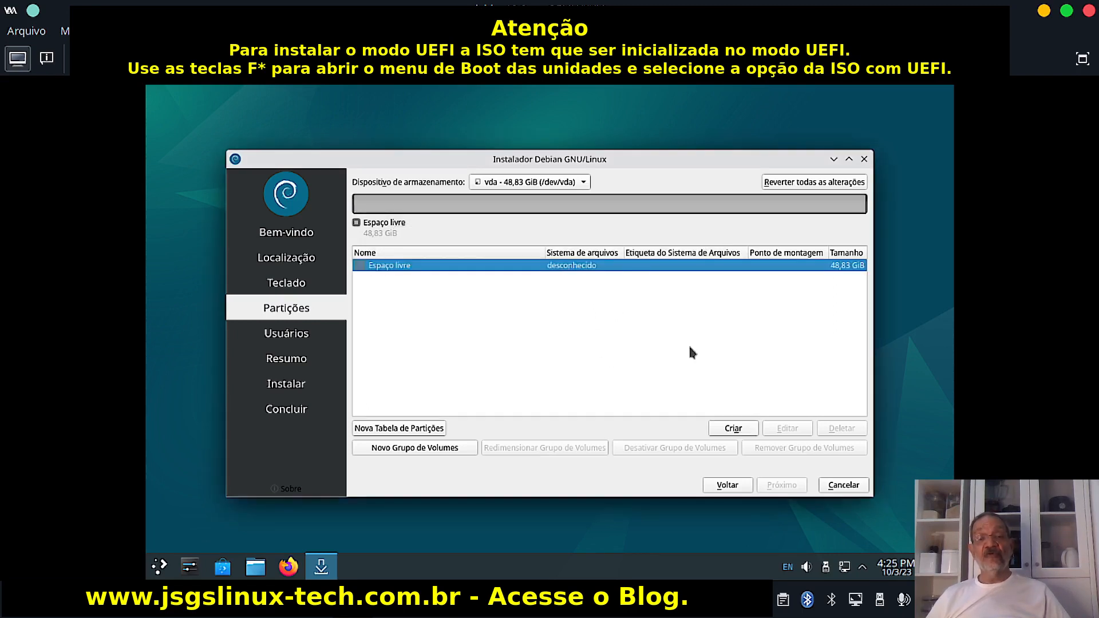
{"action": "left_click", "coordinate": [733, 429]}
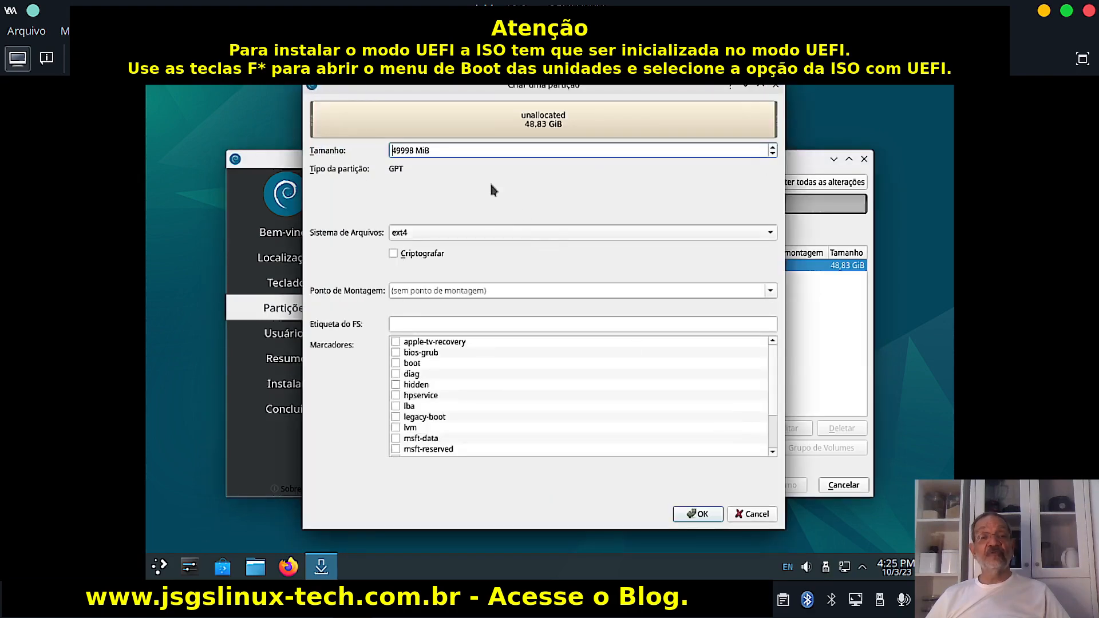
{"action": "key", "text": "BackSpace"}
{"action": "key", "text": "BackSpace"}
{"action": "key", "text": "BackSpace"}
{"action": "key", "text": "BackSpace"}
{"action": "key", "text": "BackSpace"}
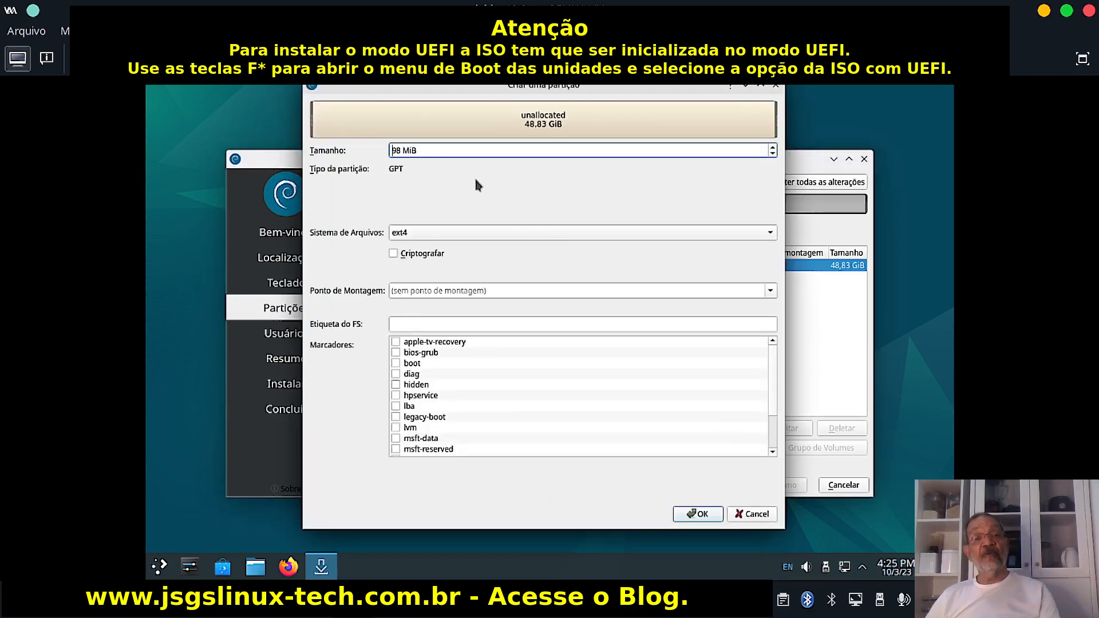
{"action": "type", "text": "25"}
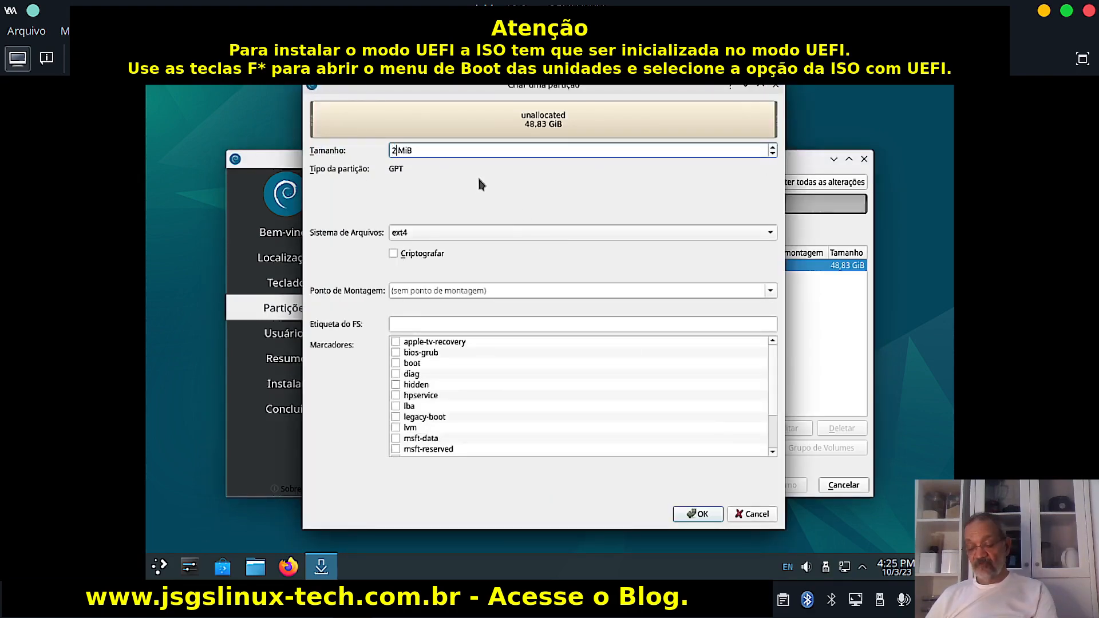
{"action": "type", "text": "0"}
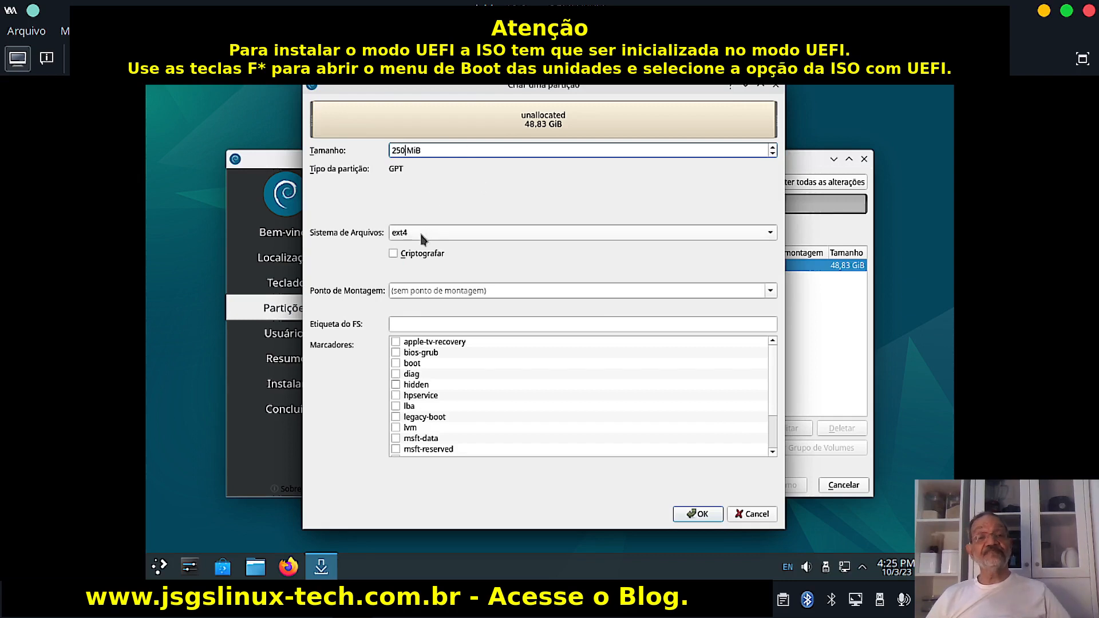
Make the partition FAT32 mounted at /boot/efi, labelled boot, with the boot flag set.
{"action": "left_click", "coordinate": [429, 233]}
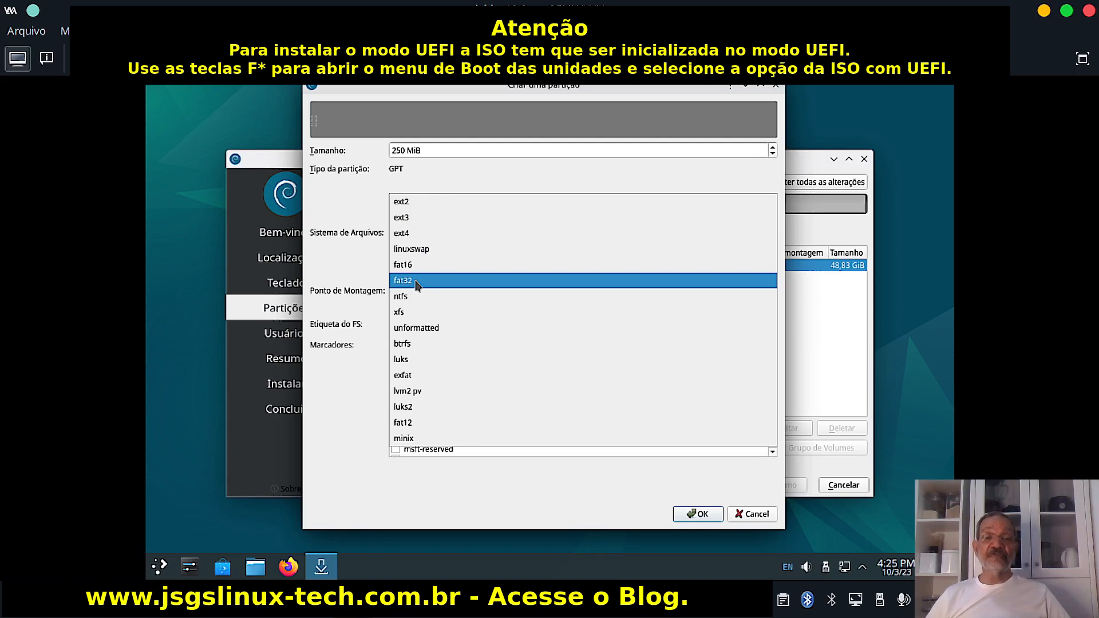
{"action": "left_click", "coordinate": [418, 280]}
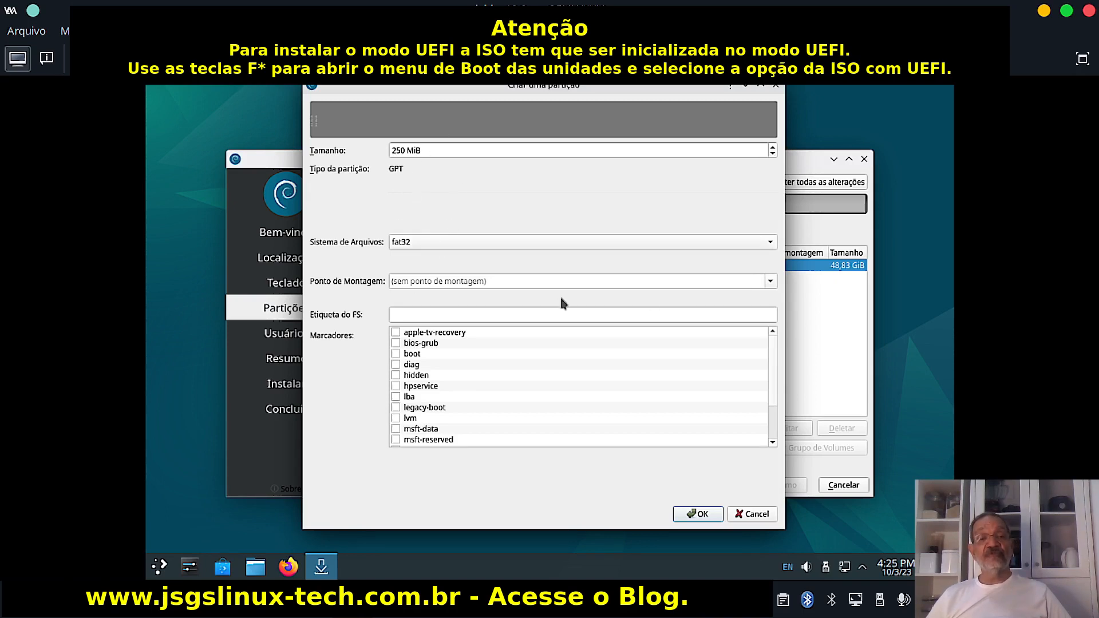
{"action": "left_click", "coordinate": [772, 281]}
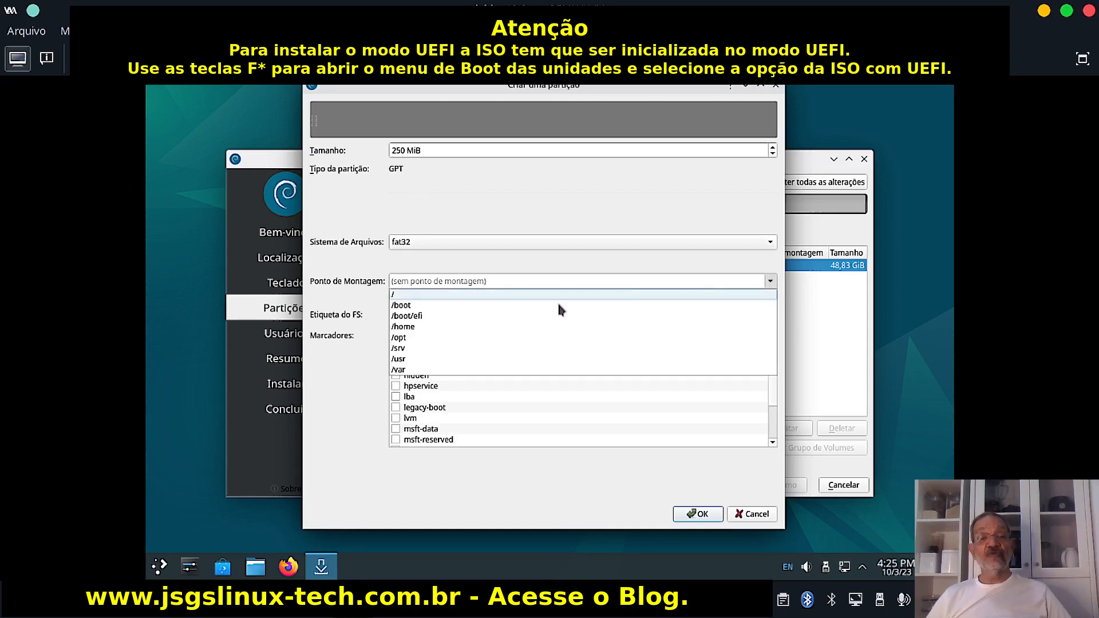
{"action": "left_click", "coordinate": [425, 317]}
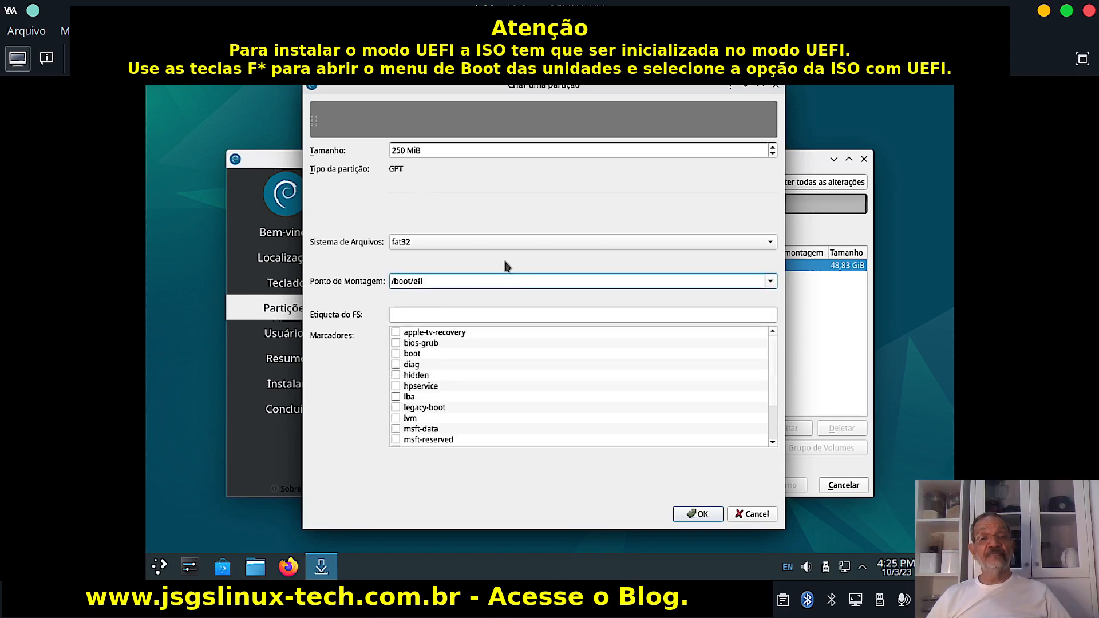
{"action": "left_click", "coordinate": [397, 313]}
{"action": "type", "text": "boo"}
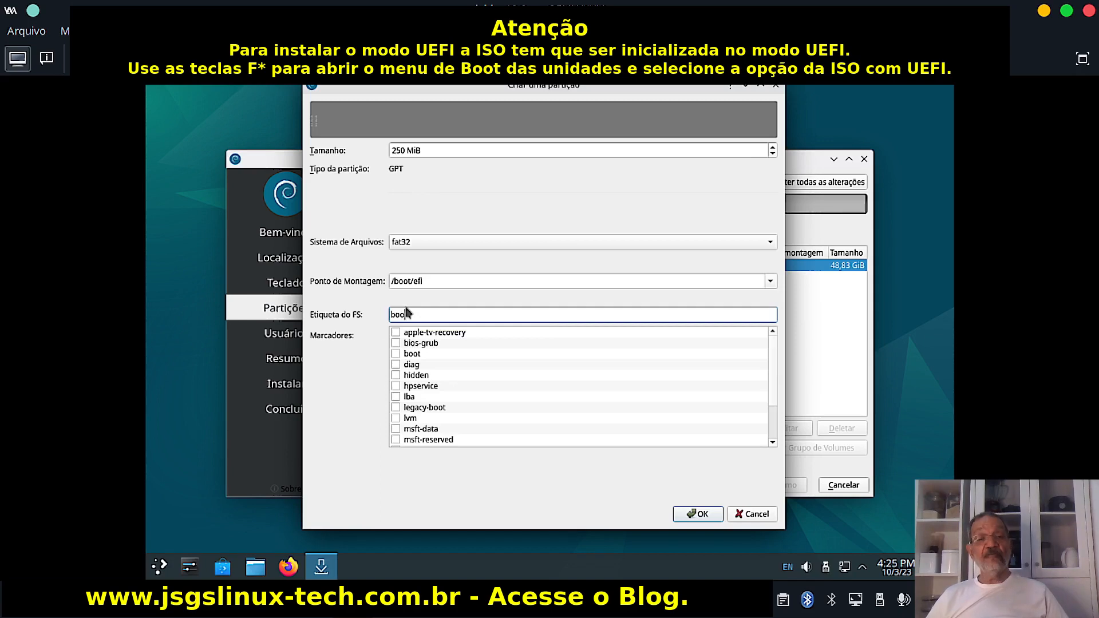
{"action": "type", "text": "t"}
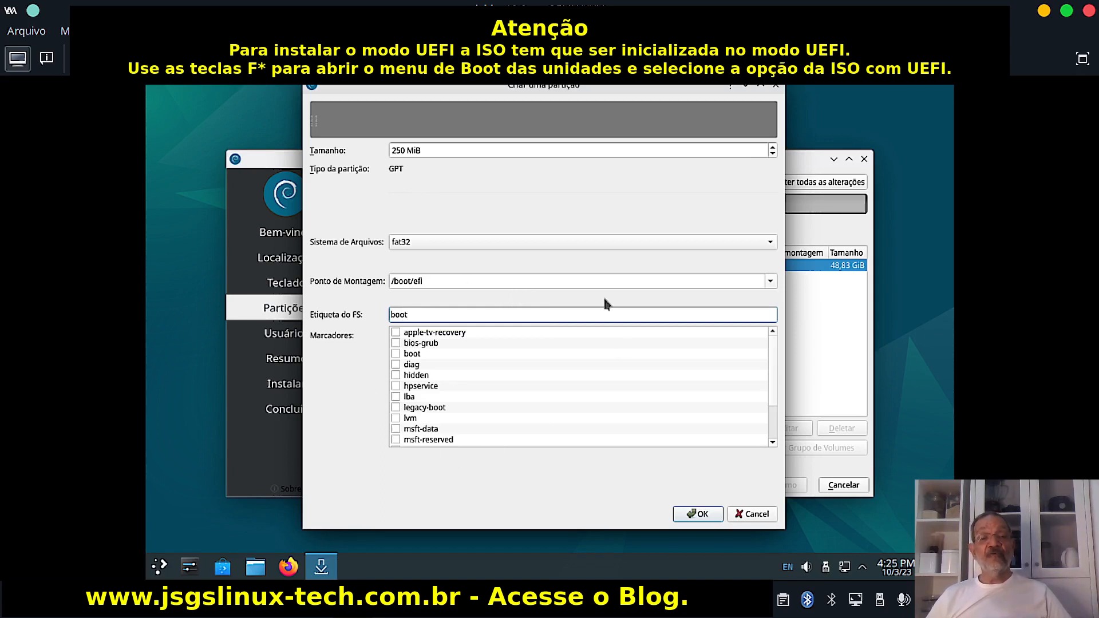
{"action": "left_click", "coordinate": [397, 354]}
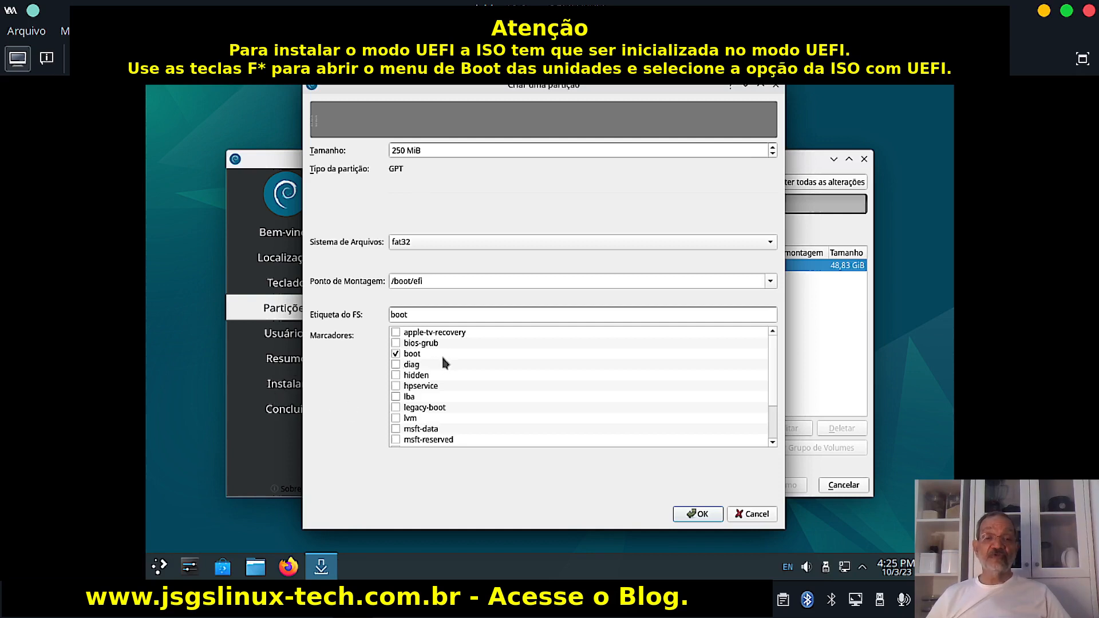
{"action": "left_click", "coordinate": [690, 514]}
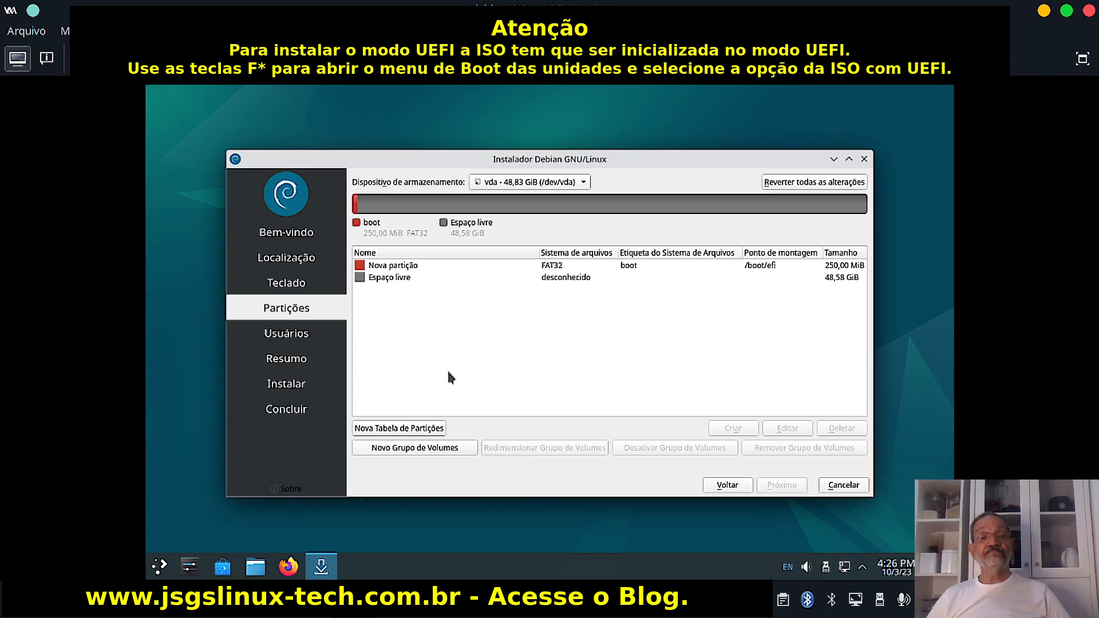
Create a 2000 MiB linuxswap partition labelled swap in the free space.
{"action": "left_click", "coordinate": [386, 280]}
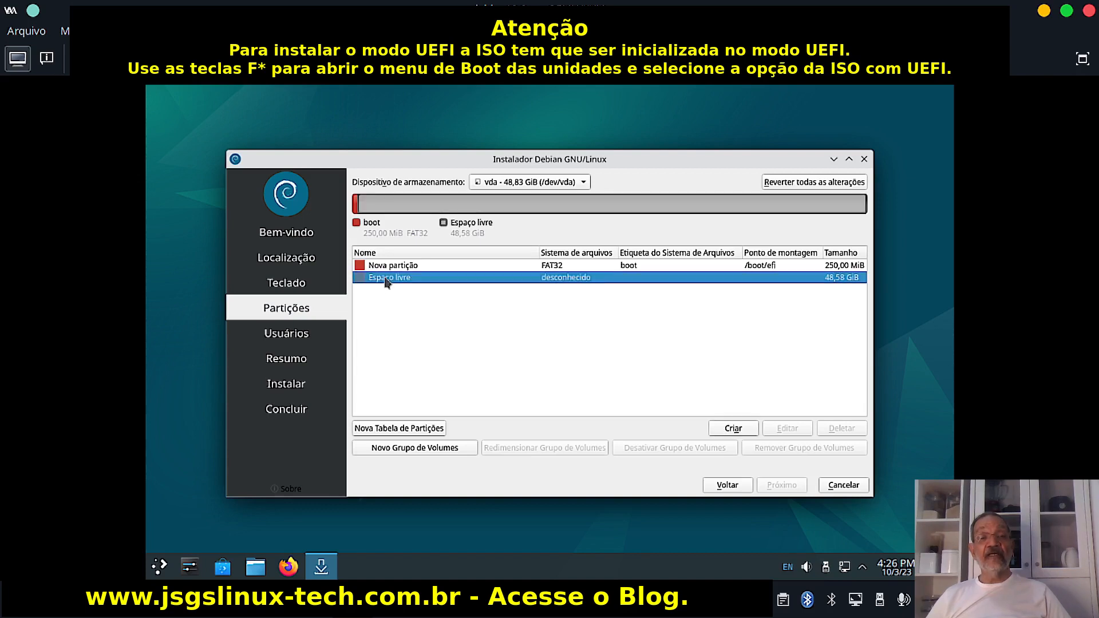
{"action": "left_click", "coordinate": [734, 429]}
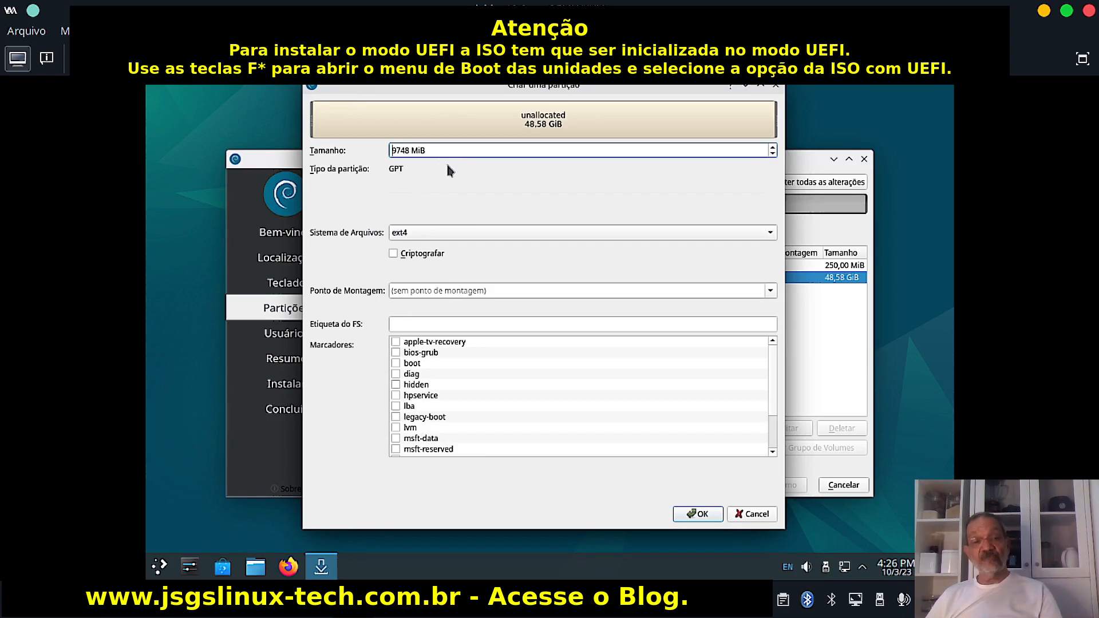
{"action": "key", "text": "BackSpace"}
{"action": "key", "text": "BackSpace"}
{"action": "key", "text": "BackSpace"}
{"action": "key", "text": "BackSpace"}
{"action": "key", "text": "BackSpace"}
{"action": "type", "text": "2000"}
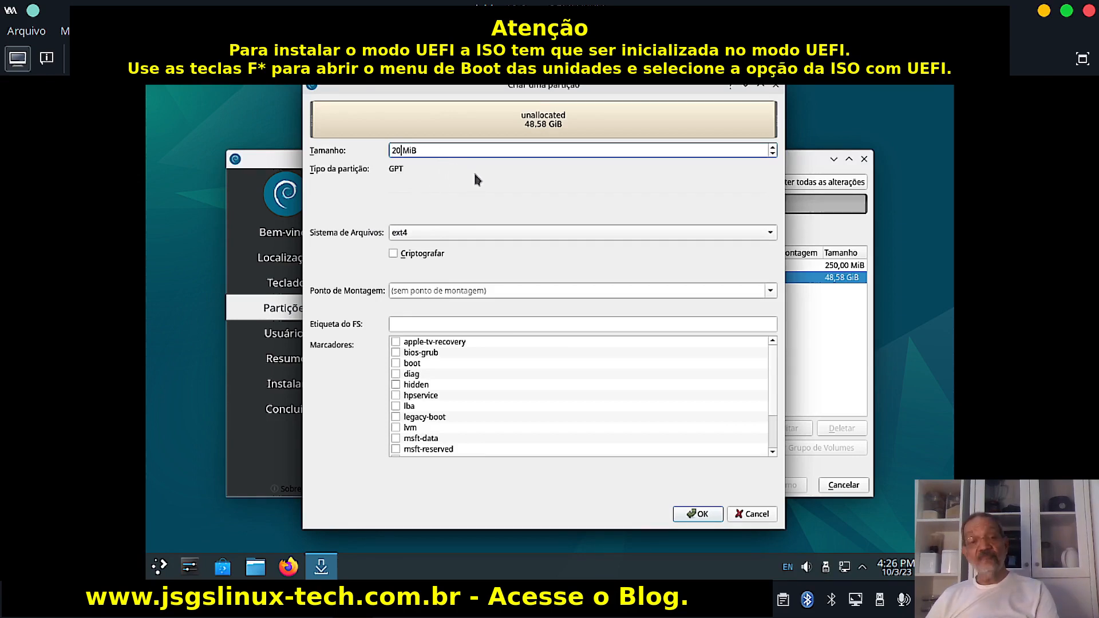
{"action": "left_click", "coordinate": [466, 237]}
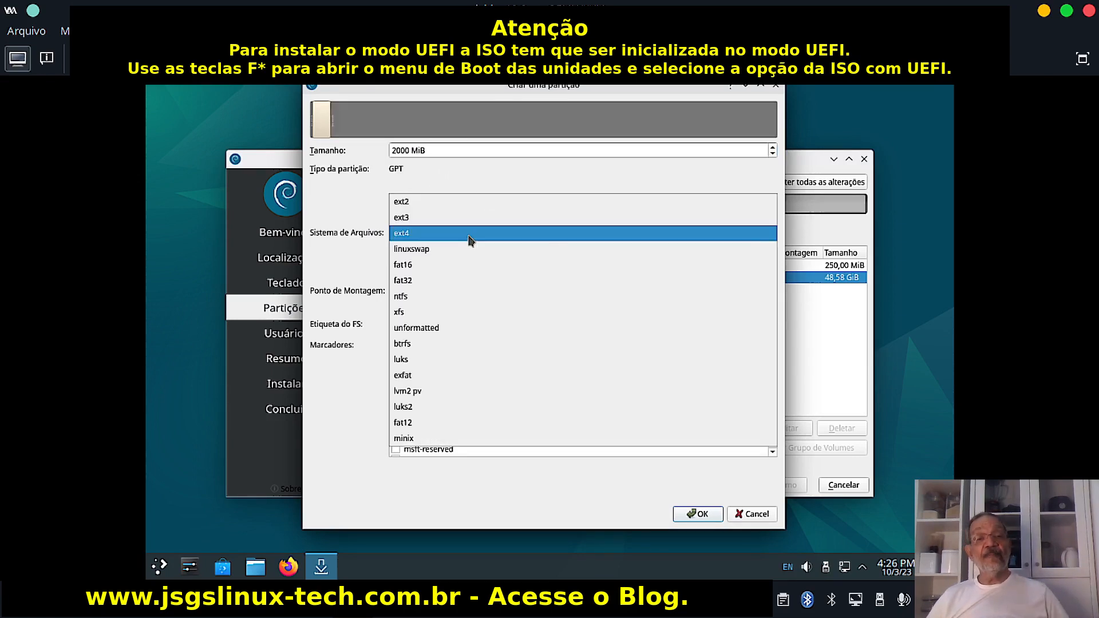
{"action": "left_click", "coordinate": [421, 248]}
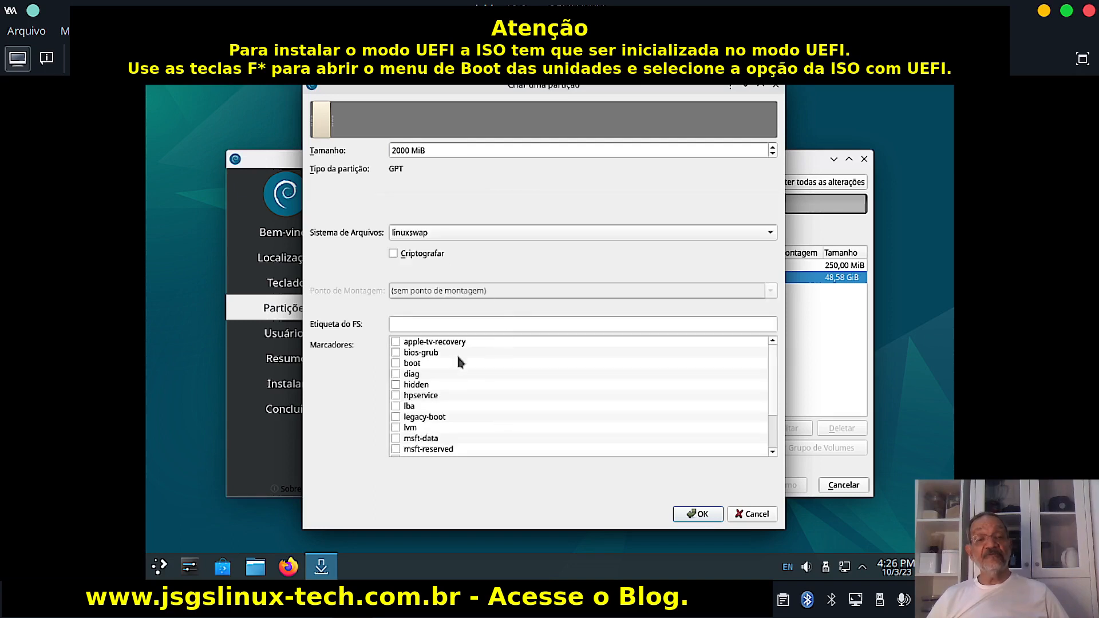
{"action": "left_click", "coordinate": [437, 324]}
{"action": "type", "text": "swa"}
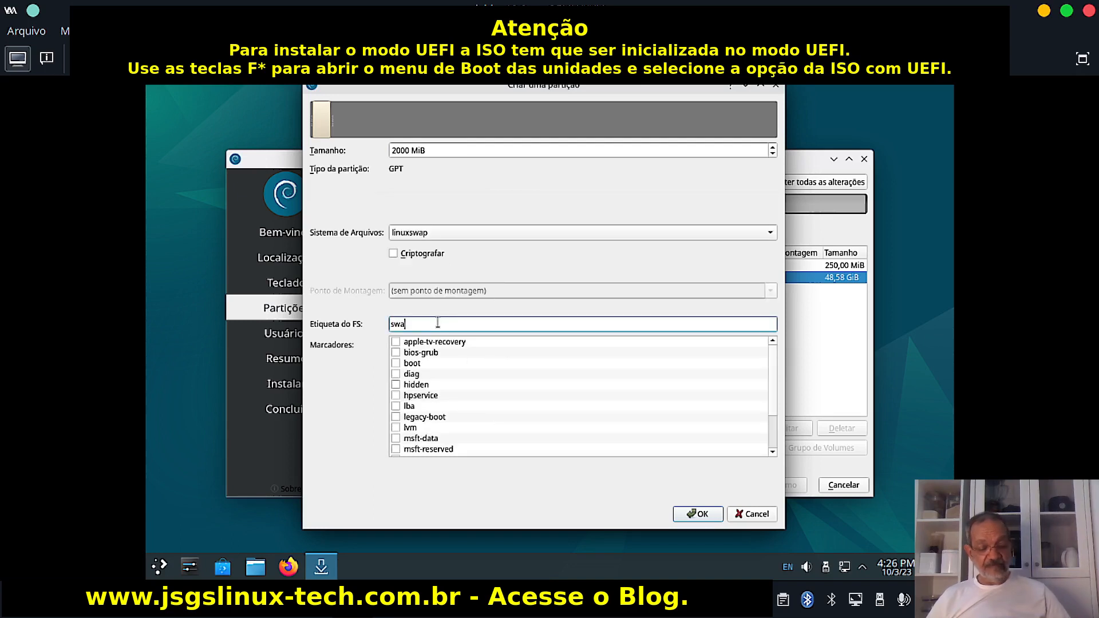
{"action": "type", "text": "p"}
{"action": "left_click", "coordinate": [698, 515]}
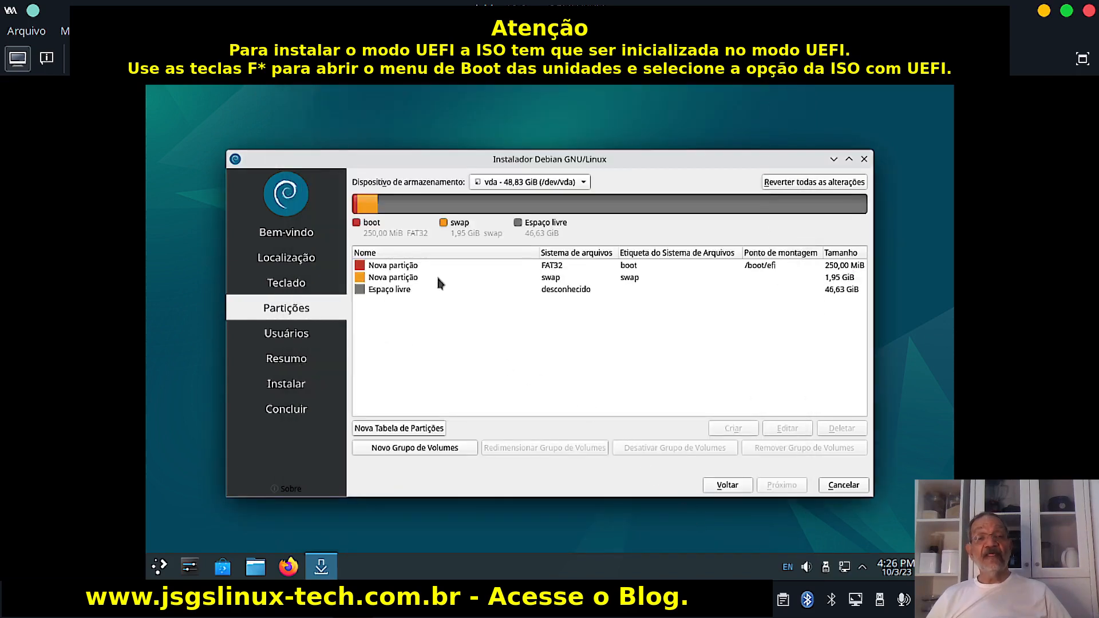
Create a 20000 MiB ext4 partition mounted at /home and labelled home.
{"action": "left_click", "coordinate": [435, 290]}
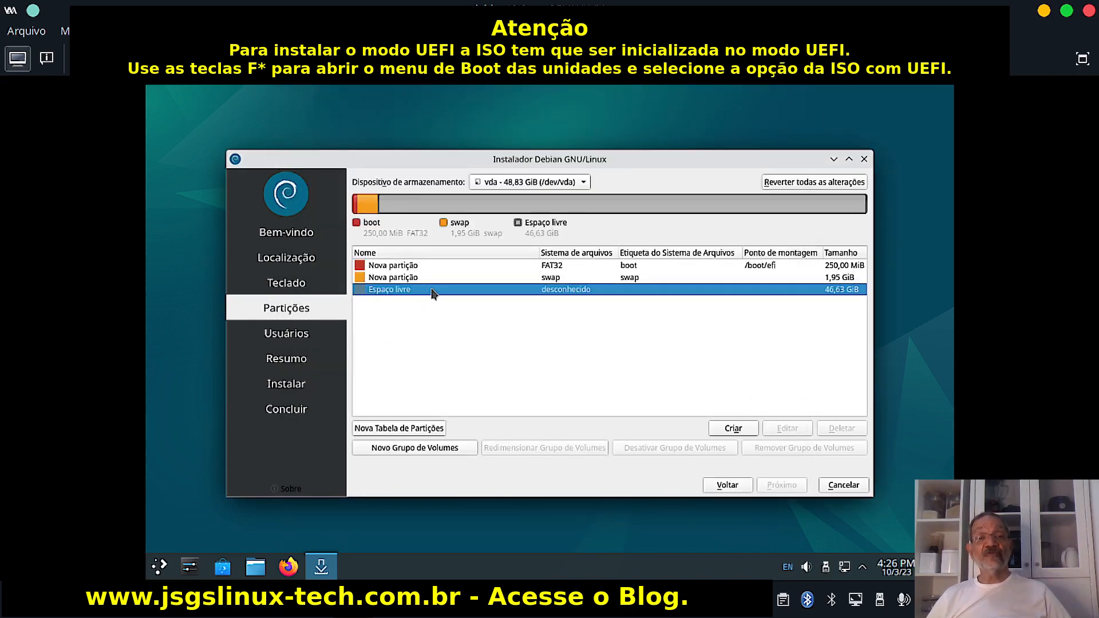
{"action": "left_click", "coordinate": [734, 430]}
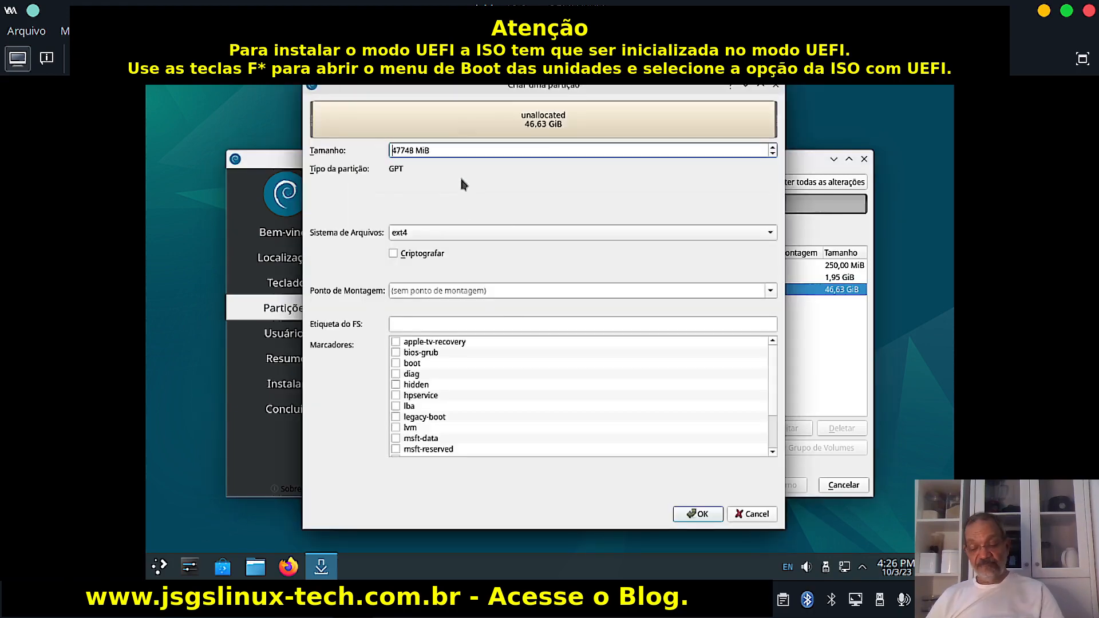
{"action": "key", "text": "ctrl+a"}
{"action": "type", "text": "8"}
{"action": "key", "text": "BackSpace"}
{"action": "type", "text": "20000"}
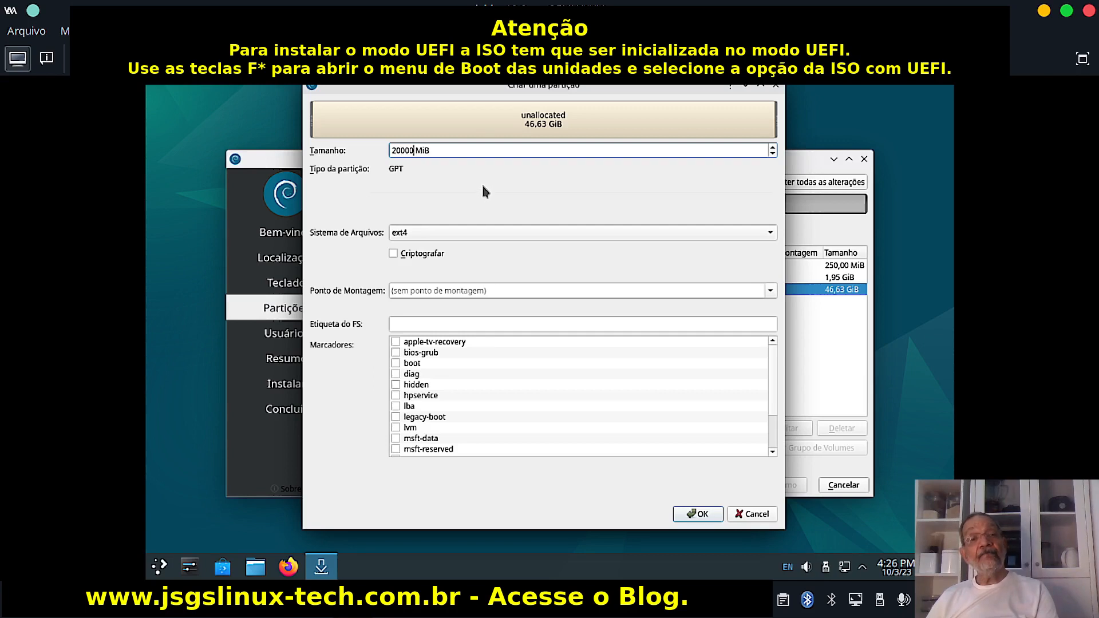
{"action": "left_click", "coordinate": [430, 290]}
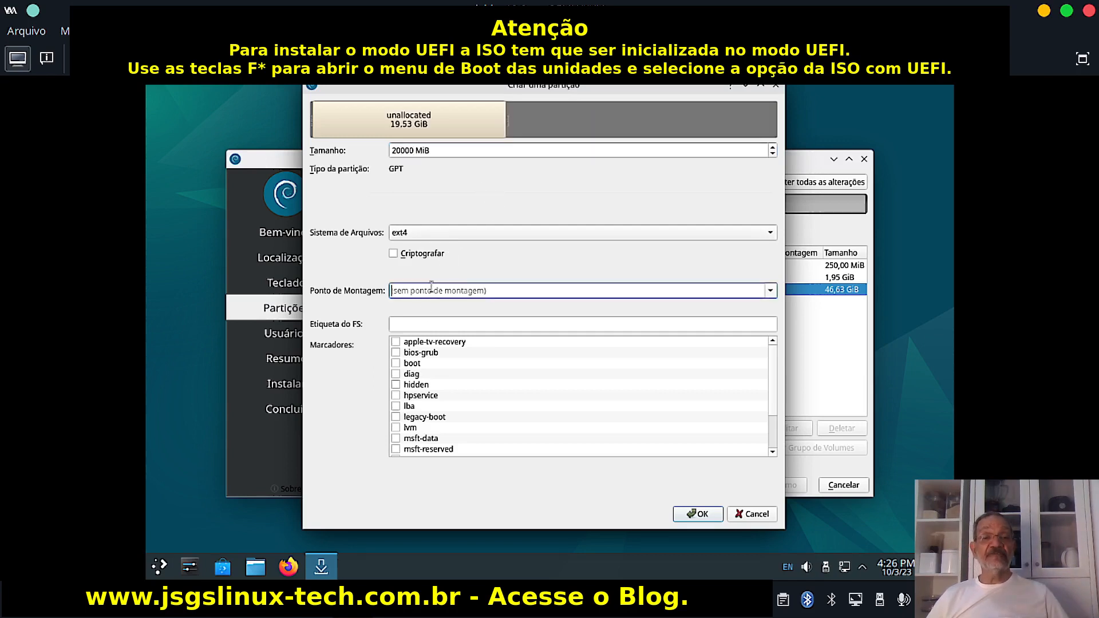
{"action": "left_click", "coordinate": [769, 290]}
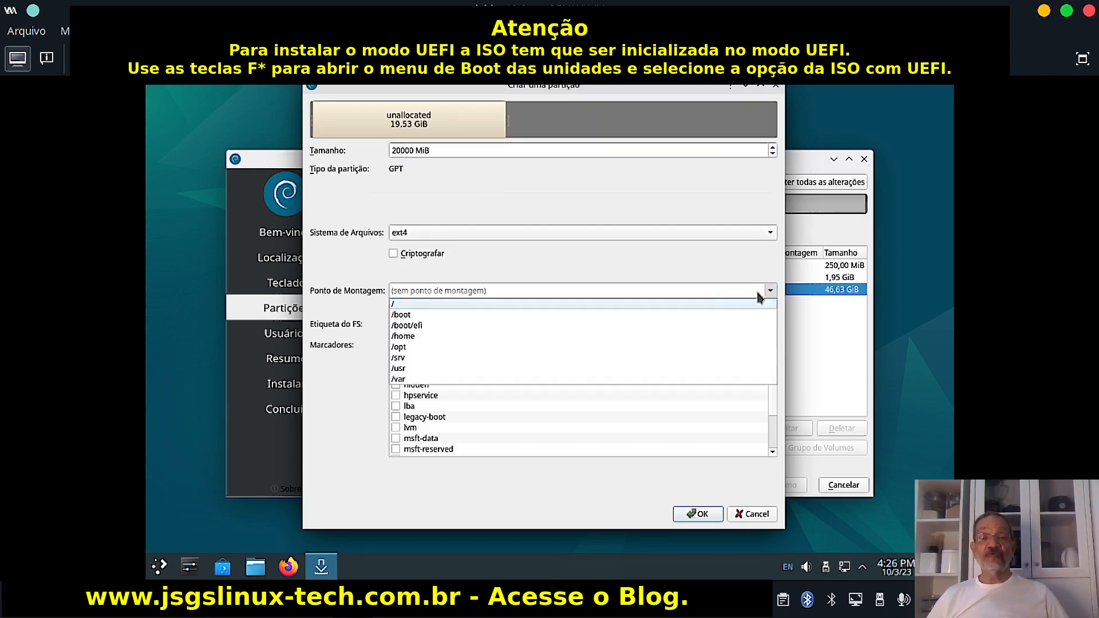
{"action": "left_click", "coordinate": [420, 336]}
{"action": "left_click", "coordinate": [442, 320]}
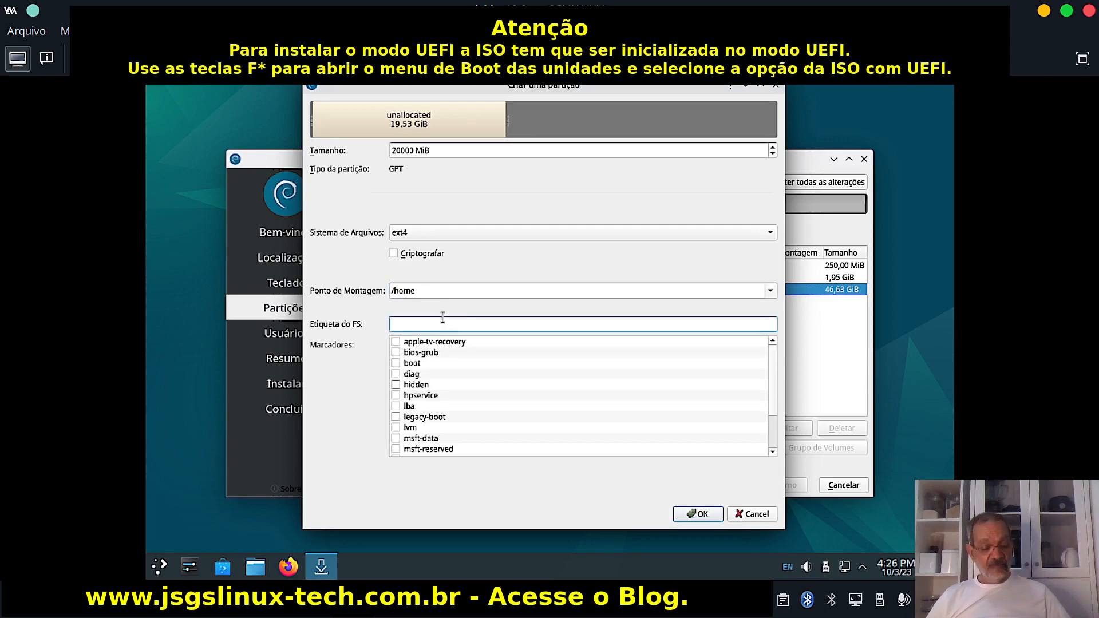
{"action": "type", "text": "home"}
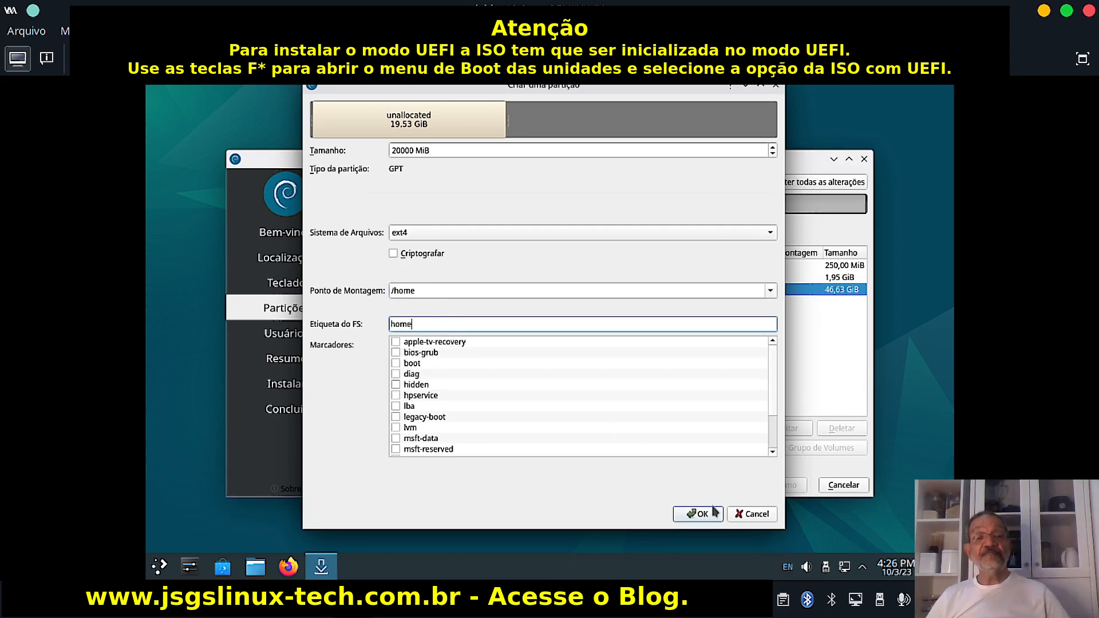
{"action": "left_click", "coordinate": [699, 513]}
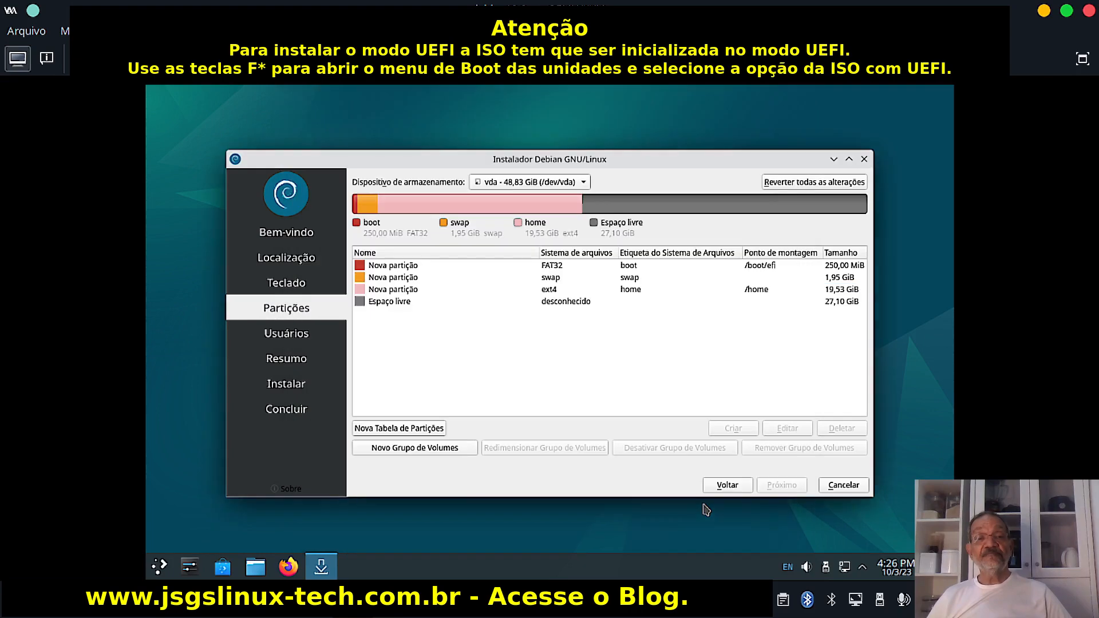
Use the remaining 27,10 GiB for an ext4 partition mounted at / and labelled root.
{"action": "left_click", "coordinate": [565, 304]}
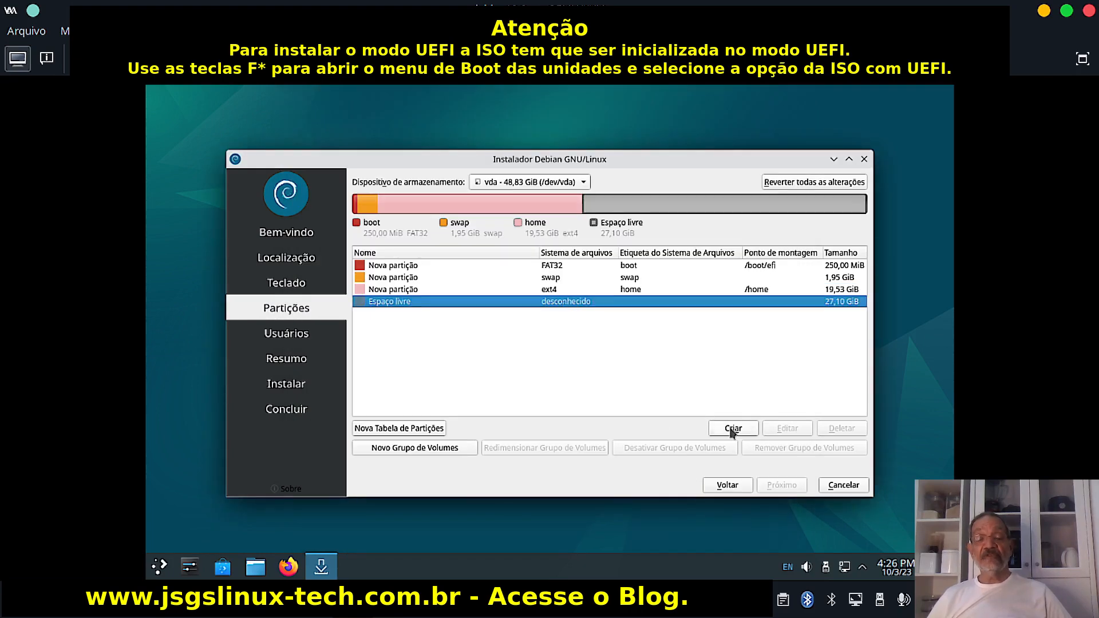
{"action": "left_click", "coordinate": [732, 429]}
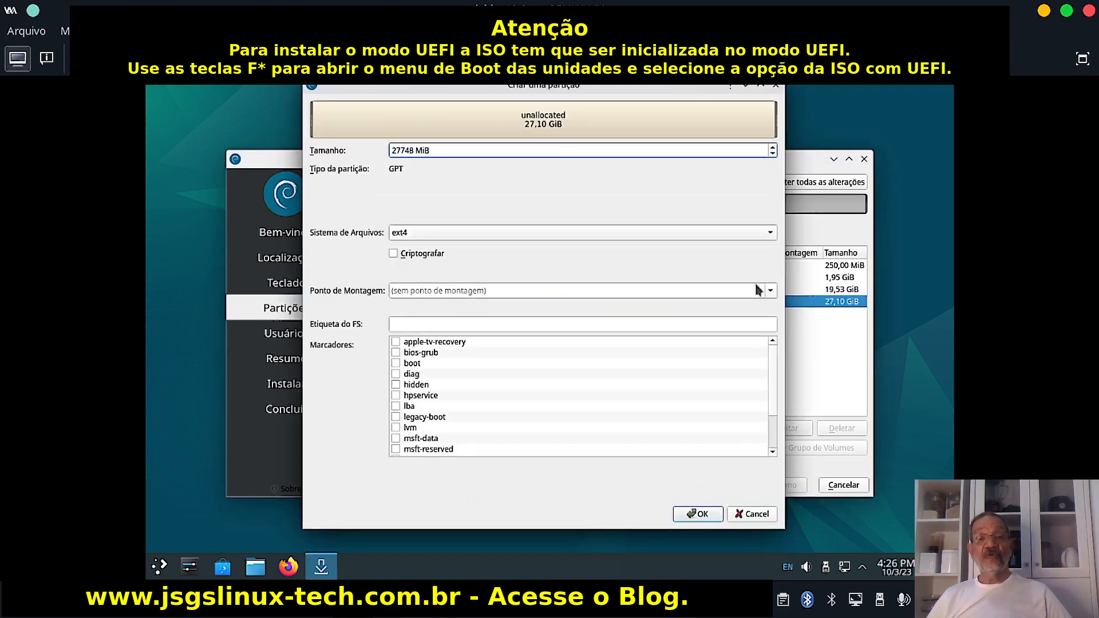
{"action": "left_click", "coordinate": [769, 290]}
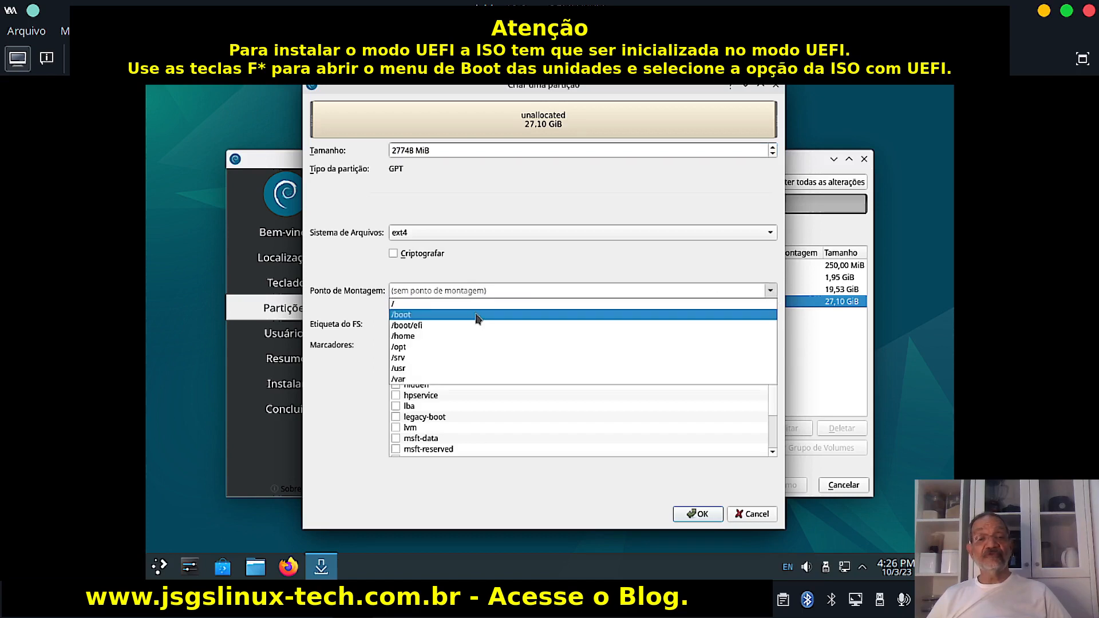
{"action": "left_click", "coordinate": [401, 303]}
{"action": "left_click", "coordinate": [426, 325]}
{"action": "type", "text": "r"}
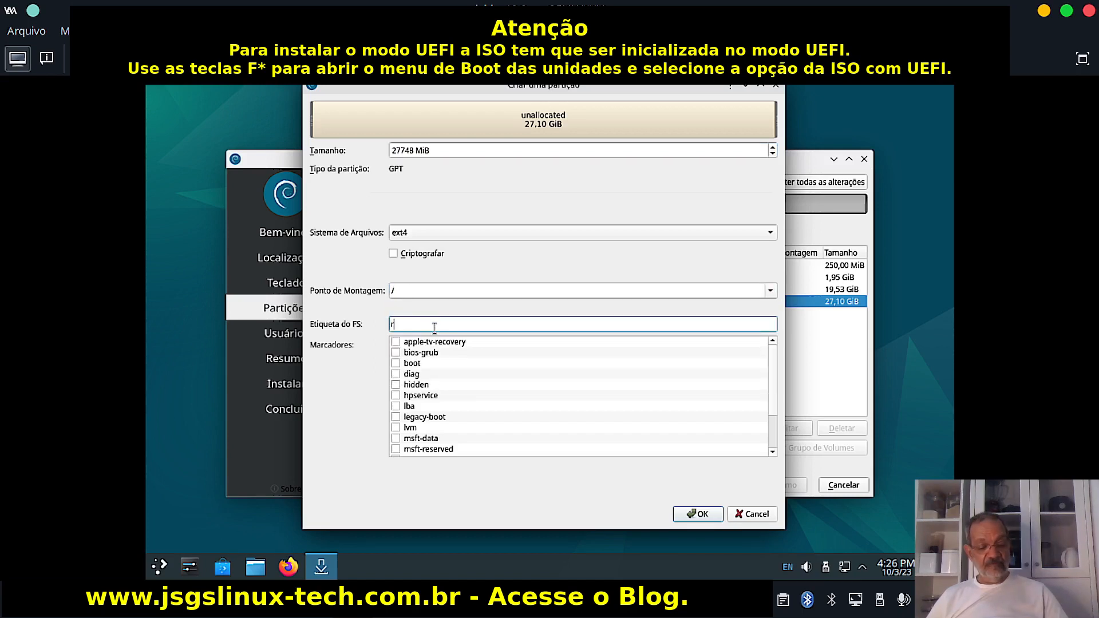
{"action": "type", "text": "oot"}
{"action": "left_click", "coordinate": [697, 514]}
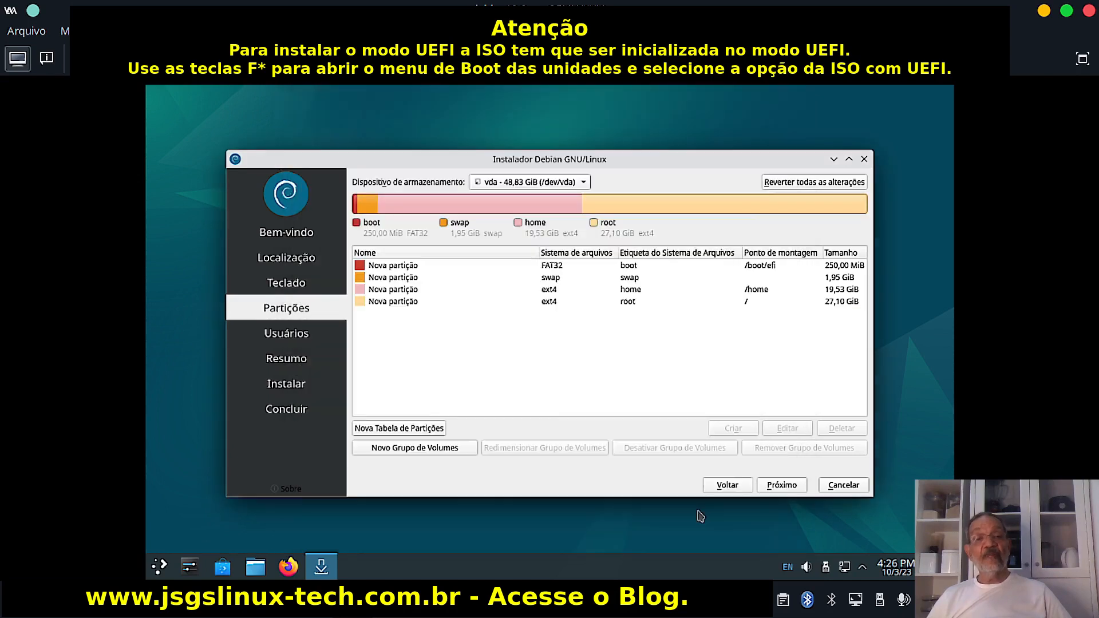
Reopen the 250 MiB FAT32 /boot/efi partition, review its size, mount point and boot flag, and save it.
{"action": "left_click", "coordinate": [559, 265]}
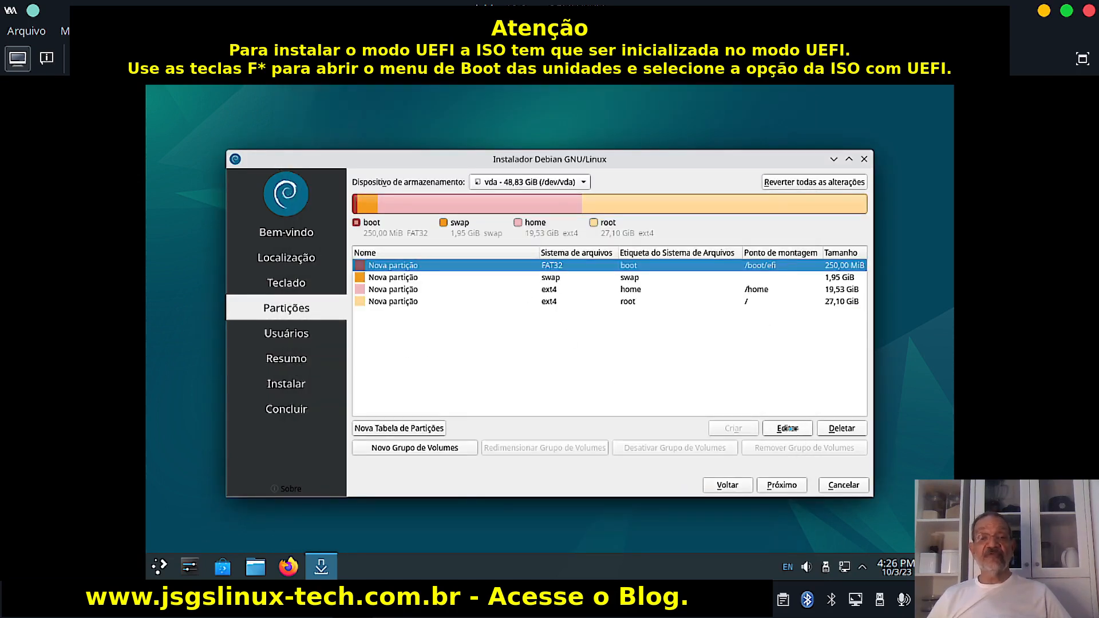
{"action": "left_click", "coordinate": [789, 430]}
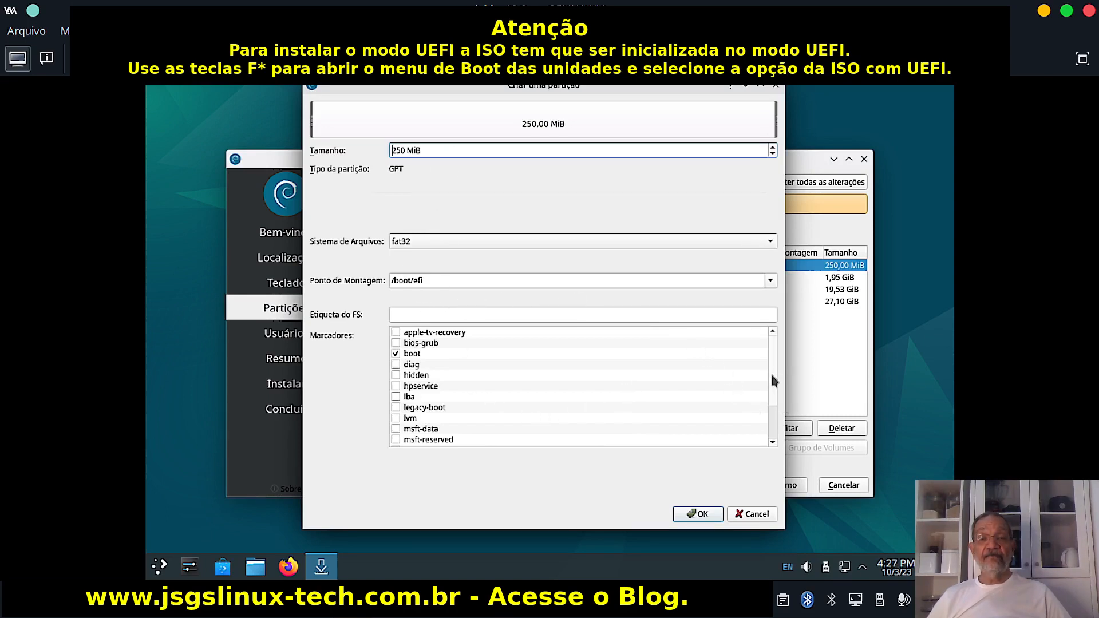
{"action": "scroll", "coordinate": [773, 381], "scroll_direction": "down", "scroll_amount": 2}
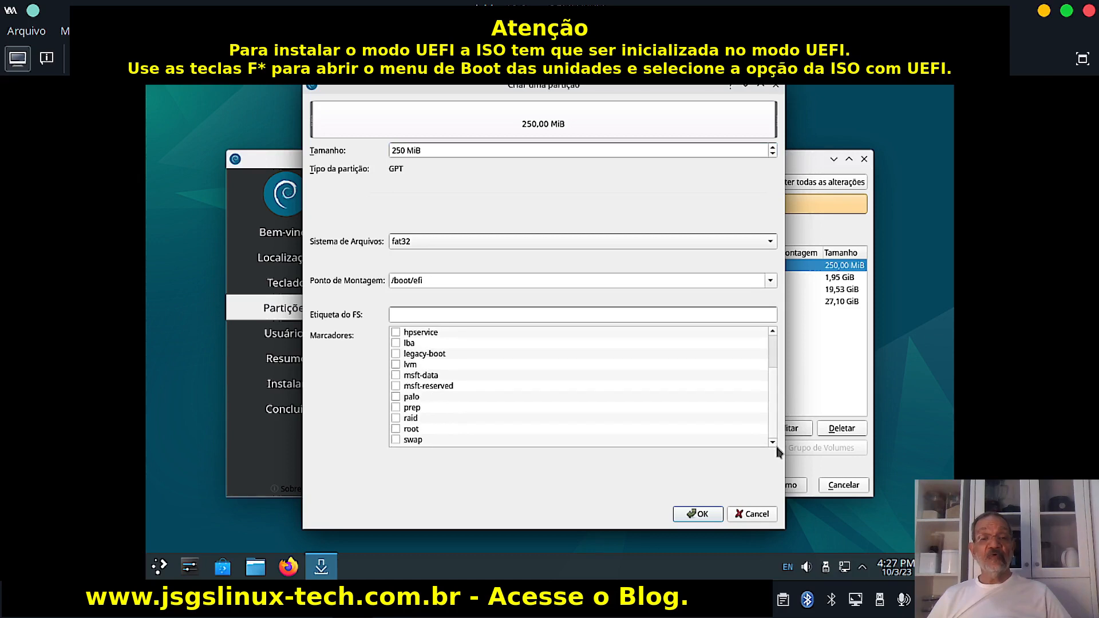
{"action": "scroll", "coordinate": [761, 395], "scroll_direction": "up", "scroll_amount": 2}
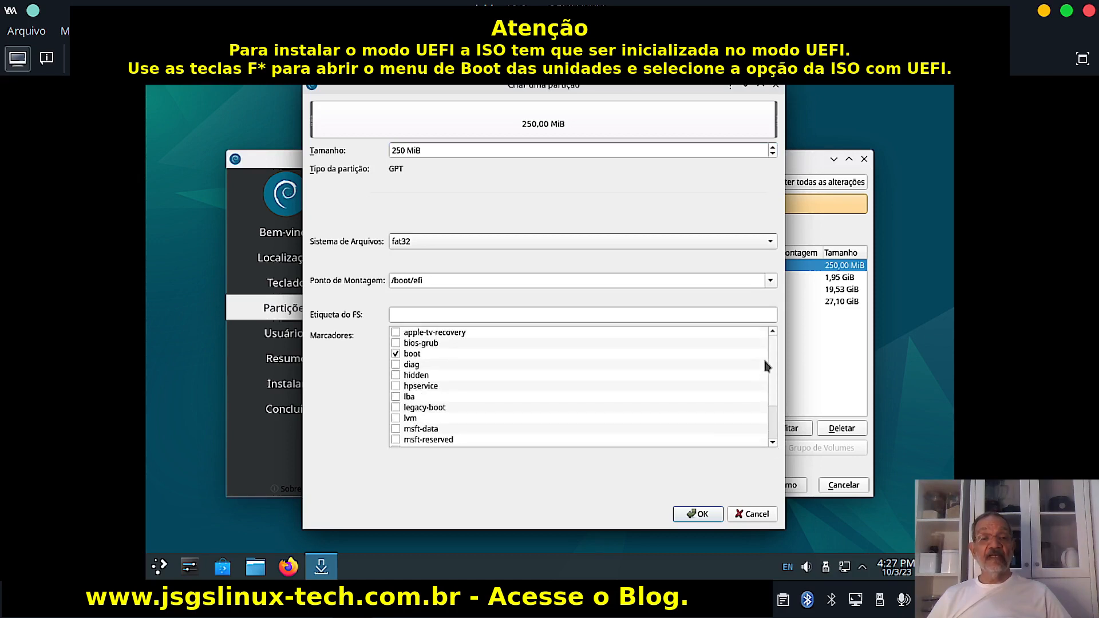
{"action": "left_click", "coordinate": [696, 515]}
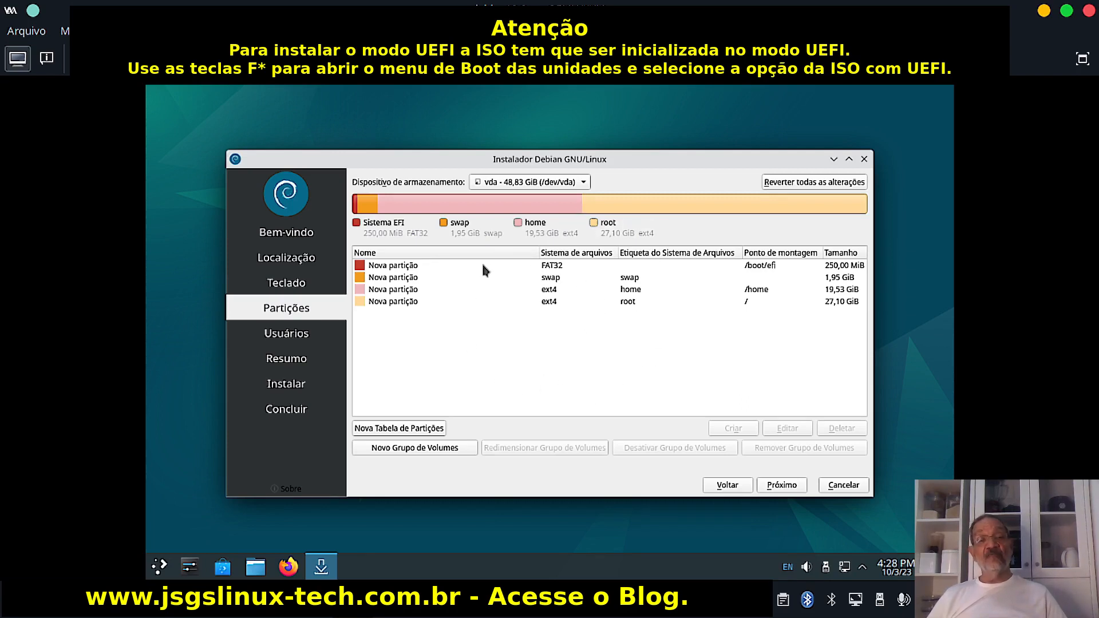
{"action": "left_click", "coordinate": [559, 269]}
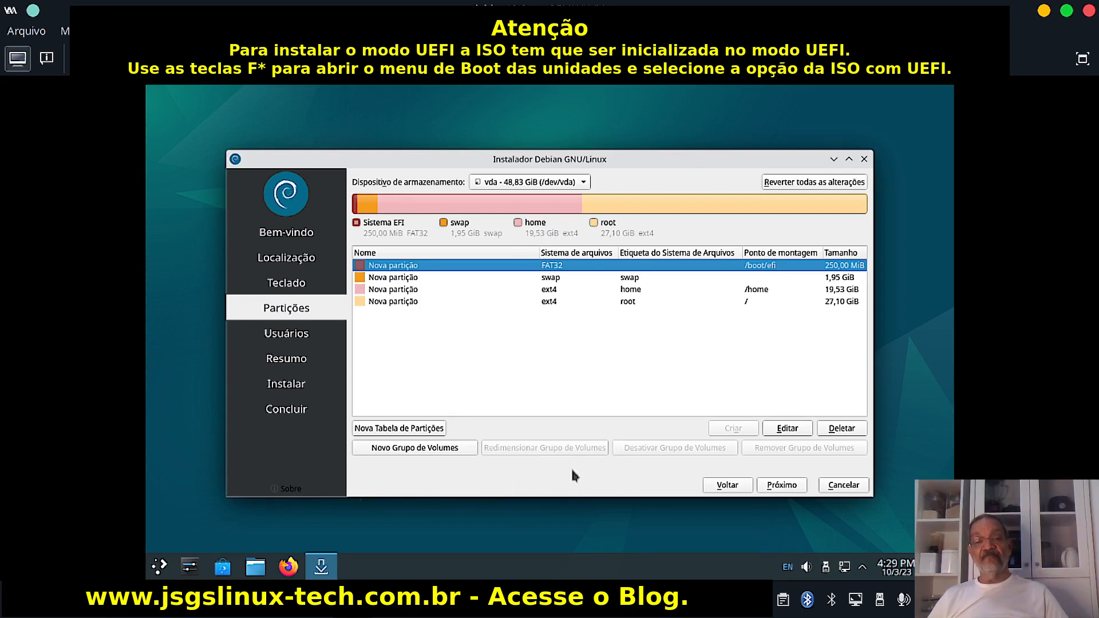
{"action": "left_click", "coordinate": [782, 486]}
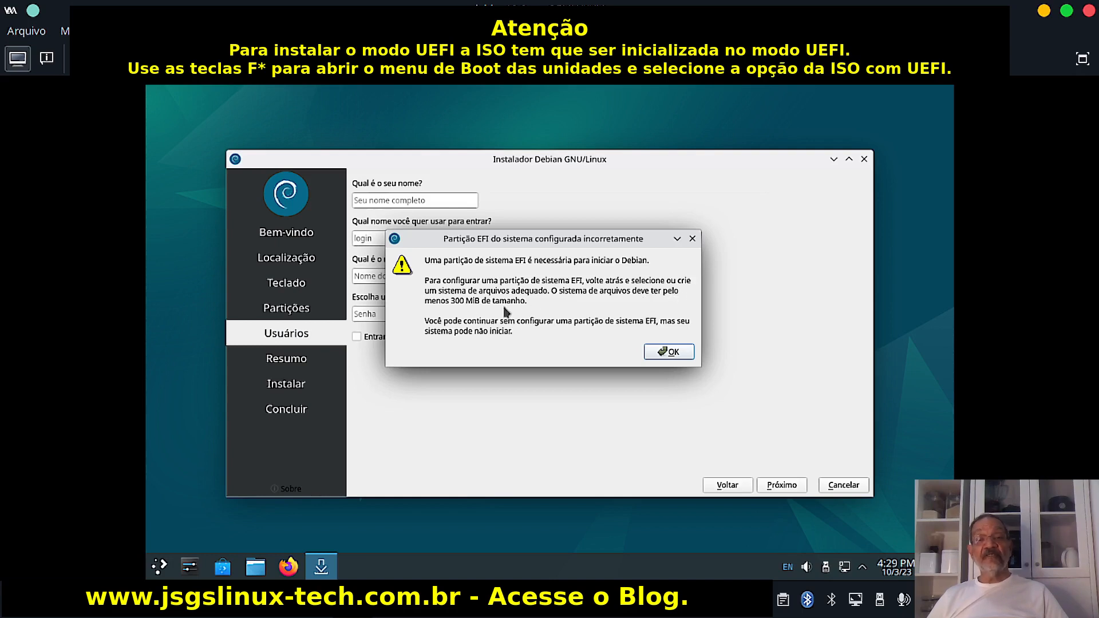
{"action": "left_click", "coordinate": [665, 351]}
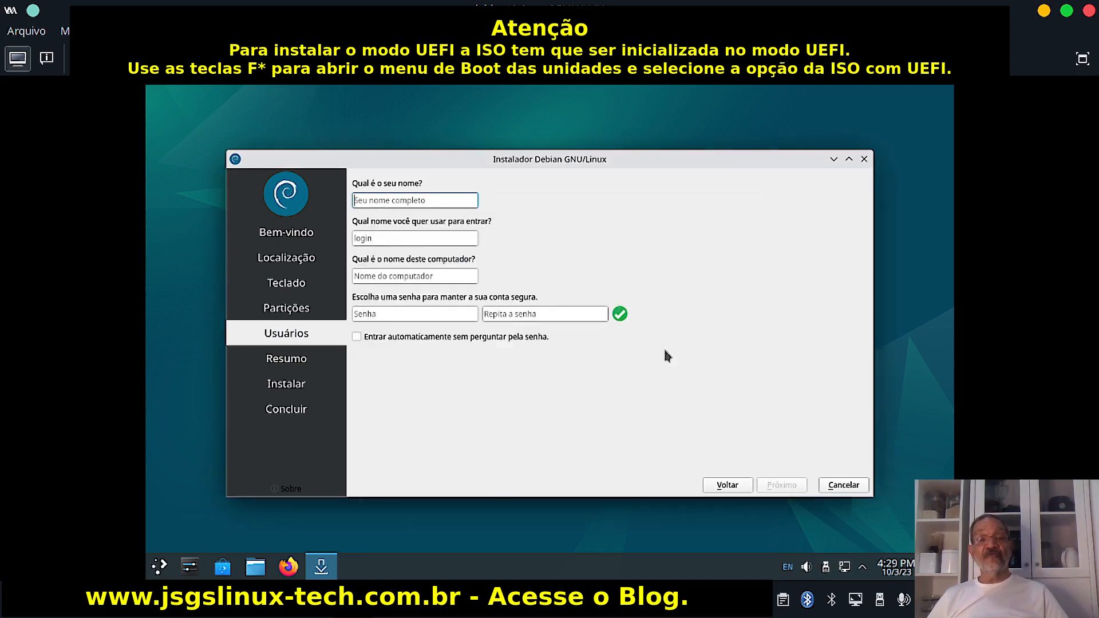
{"action": "left_click", "coordinate": [726, 487]}
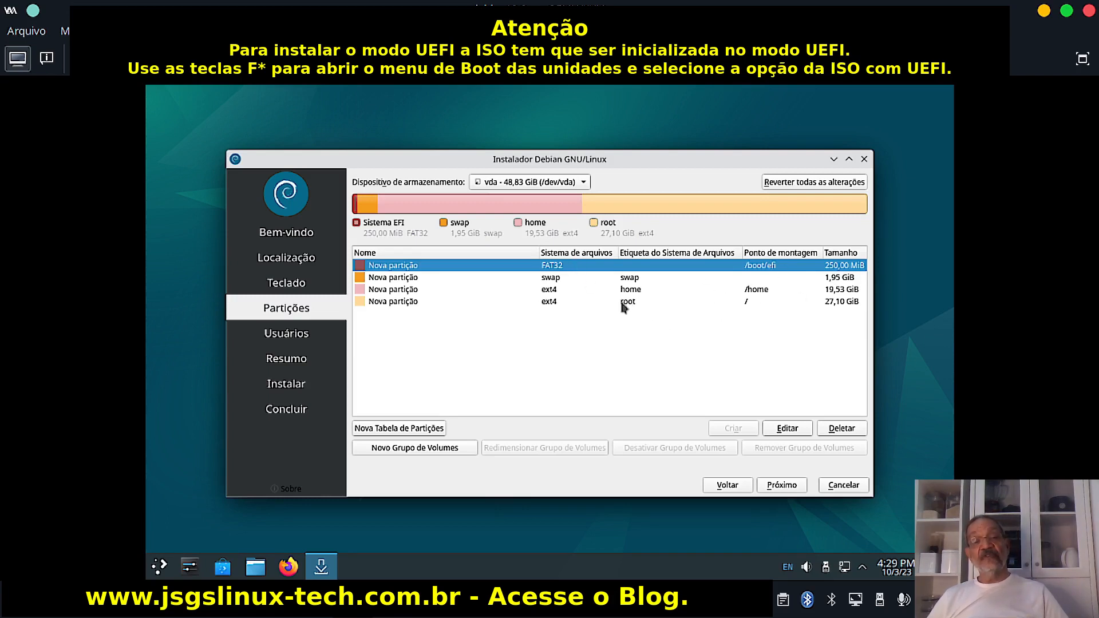
Delete the EFI, swap, home and root partitions, leaving the disk fully free.
{"action": "left_click", "coordinate": [835, 427]}
{"action": "left_click", "coordinate": [632, 279]}
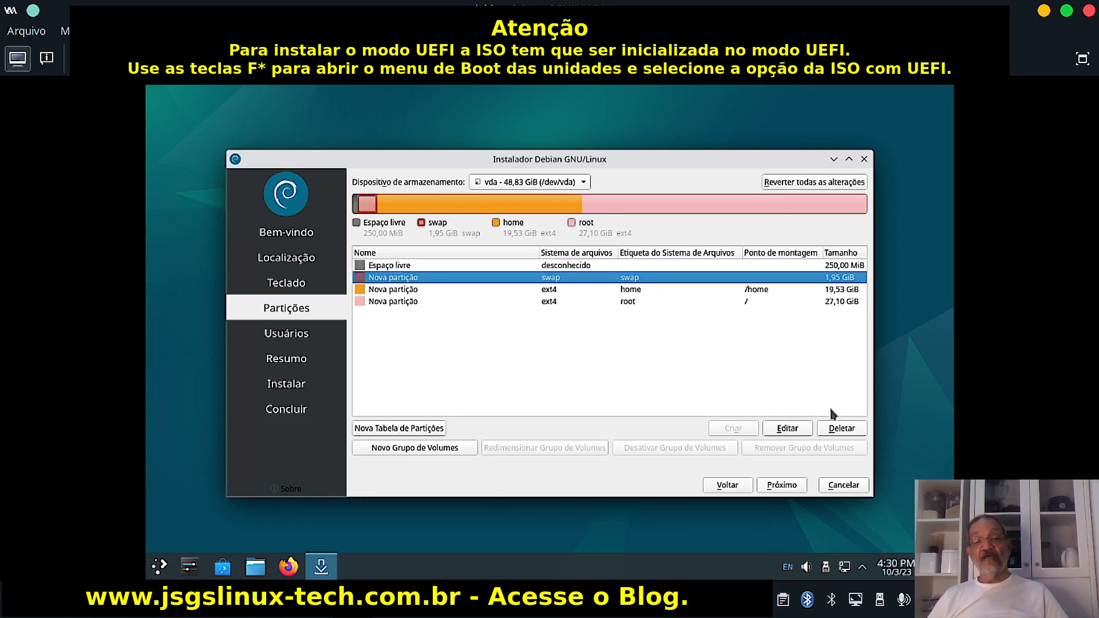
{"action": "left_click", "coordinate": [842, 428]}
{"action": "left_click", "coordinate": [641, 278]}
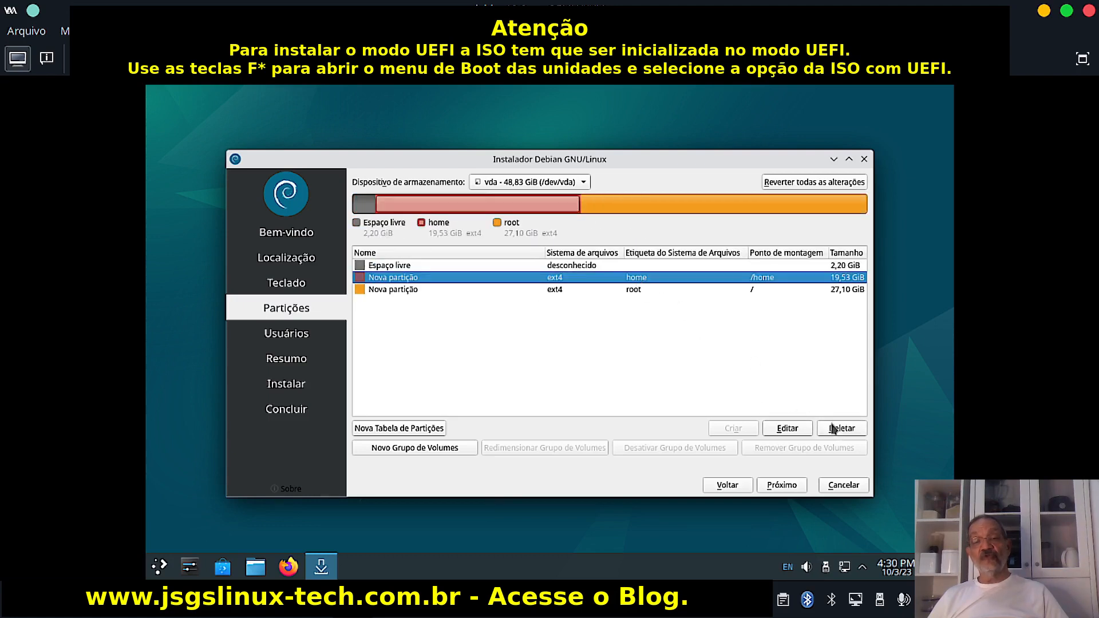
{"action": "left_click", "coordinate": [841, 428]}
{"action": "left_click", "coordinate": [640, 278]}
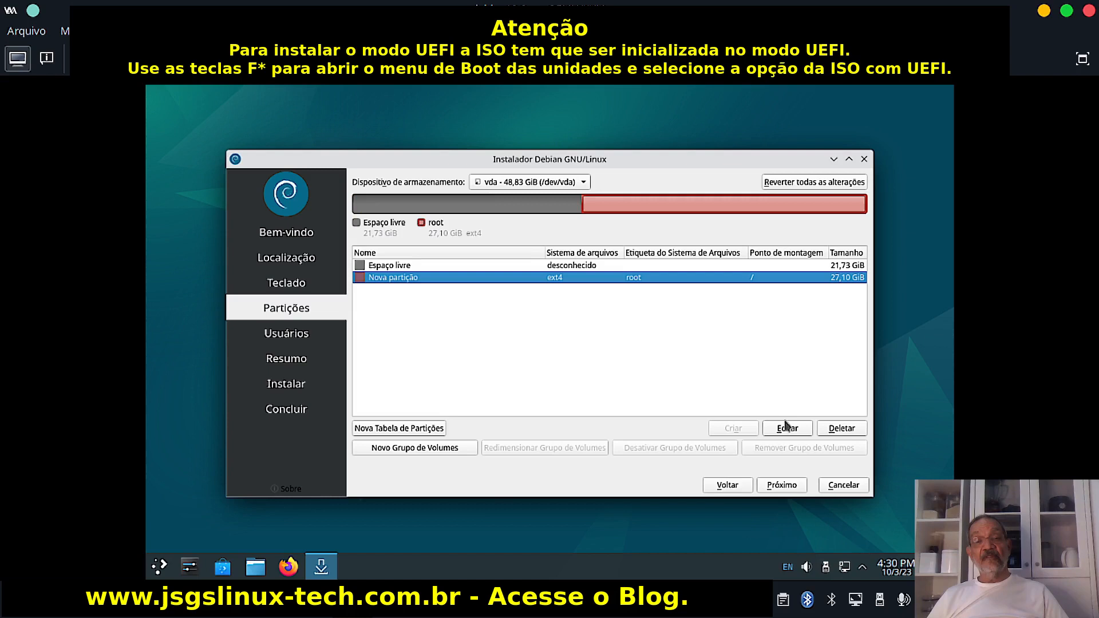
{"action": "left_click", "coordinate": [839, 429]}
Create a 350 MiB FAT32 partition at /boot/efi, labelled boot, with the boot flag.
{"action": "left_click", "coordinate": [574, 267]}
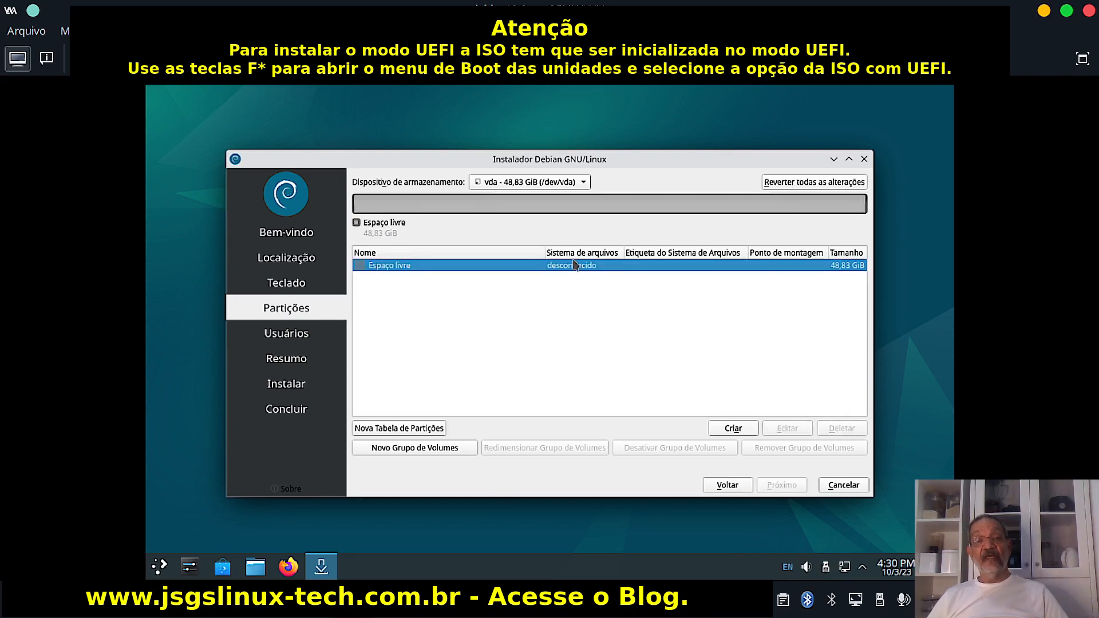
{"action": "left_click", "coordinate": [734, 428]}
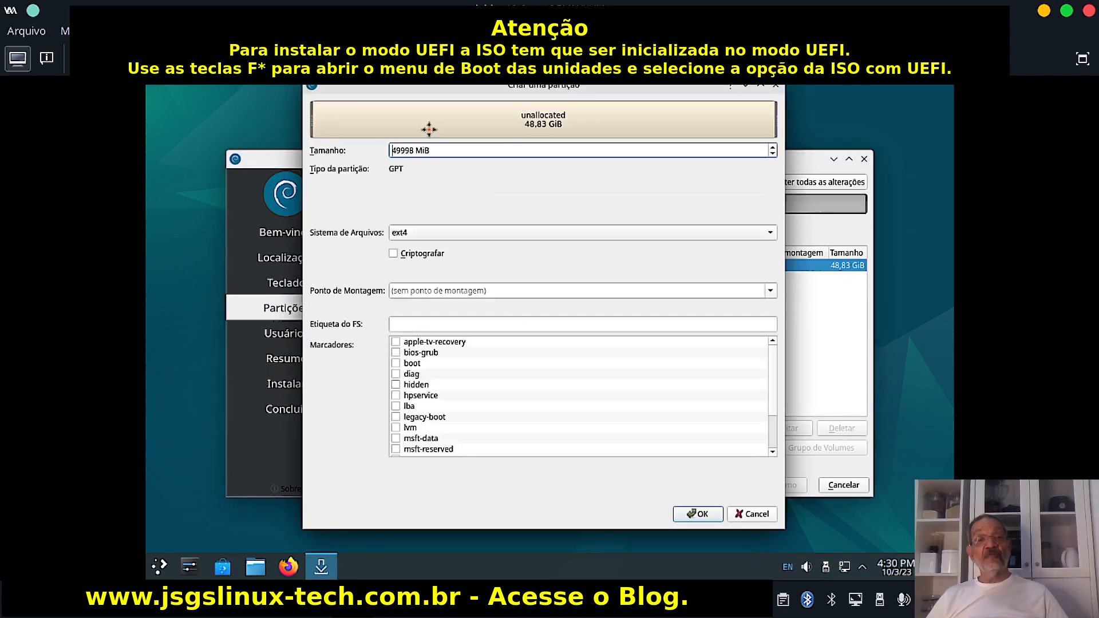
{"action": "key", "text": "Delete"}
{"action": "key", "text": "Delete"}
{"action": "key", "text": "Delete"}
{"action": "key", "text": "Delete"}
{"action": "key", "text": "Delete"}
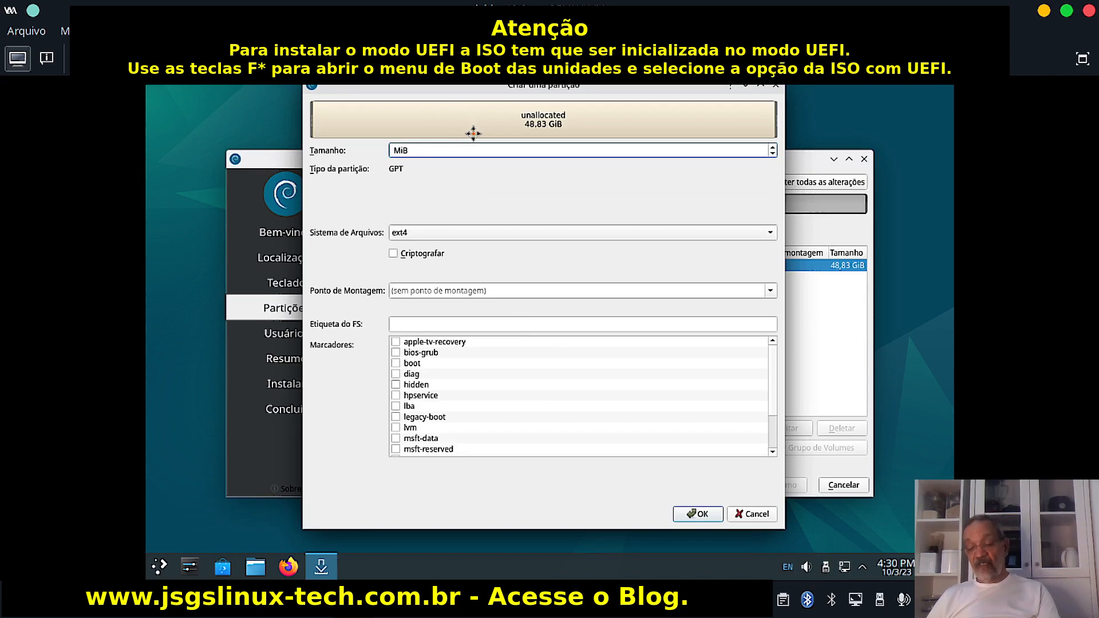
{"action": "type", "text": "350"}
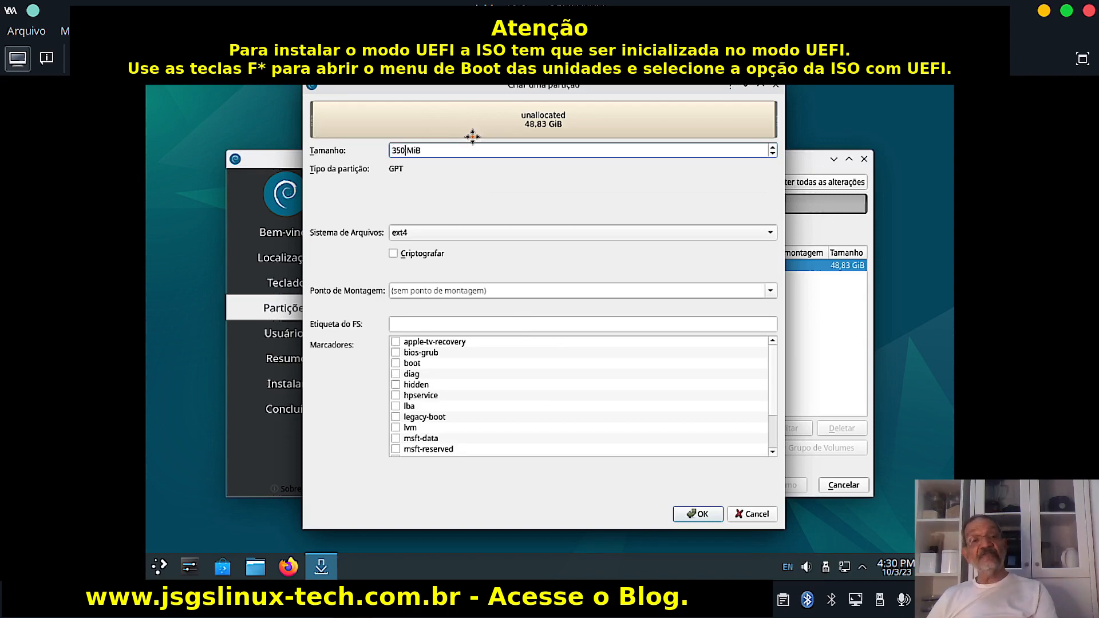
{"action": "left_click", "coordinate": [437, 233]}
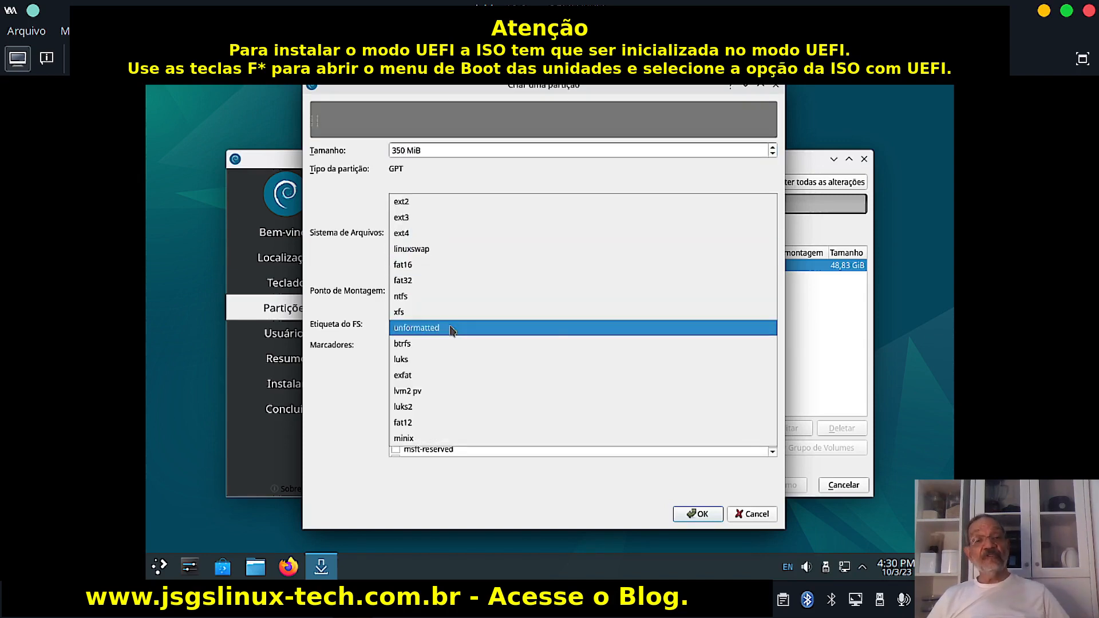
{"action": "left_click", "coordinate": [418, 281]}
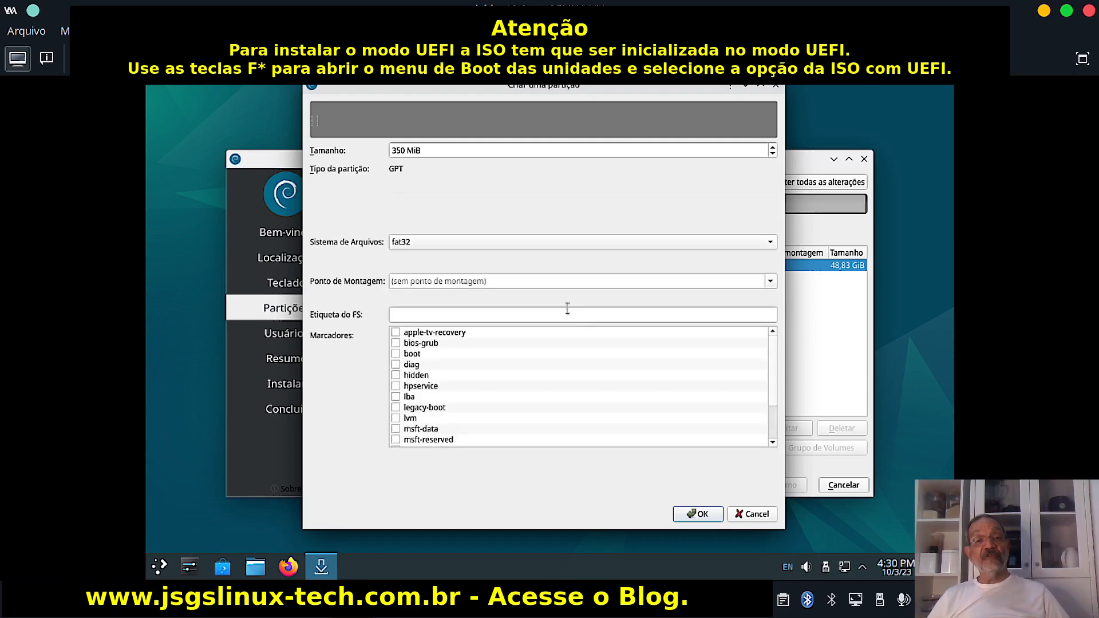
{"action": "left_click", "coordinate": [769, 280]}
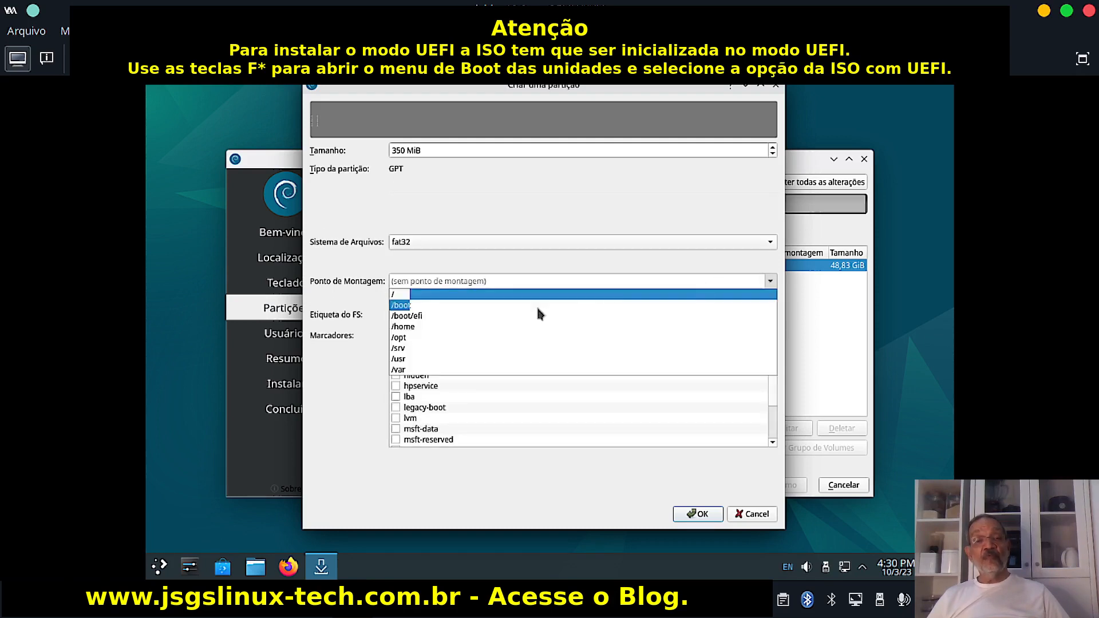
{"action": "left_click", "coordinate": [448, 316]}
{"action": "left_click", "coordinate": [455, 314]}
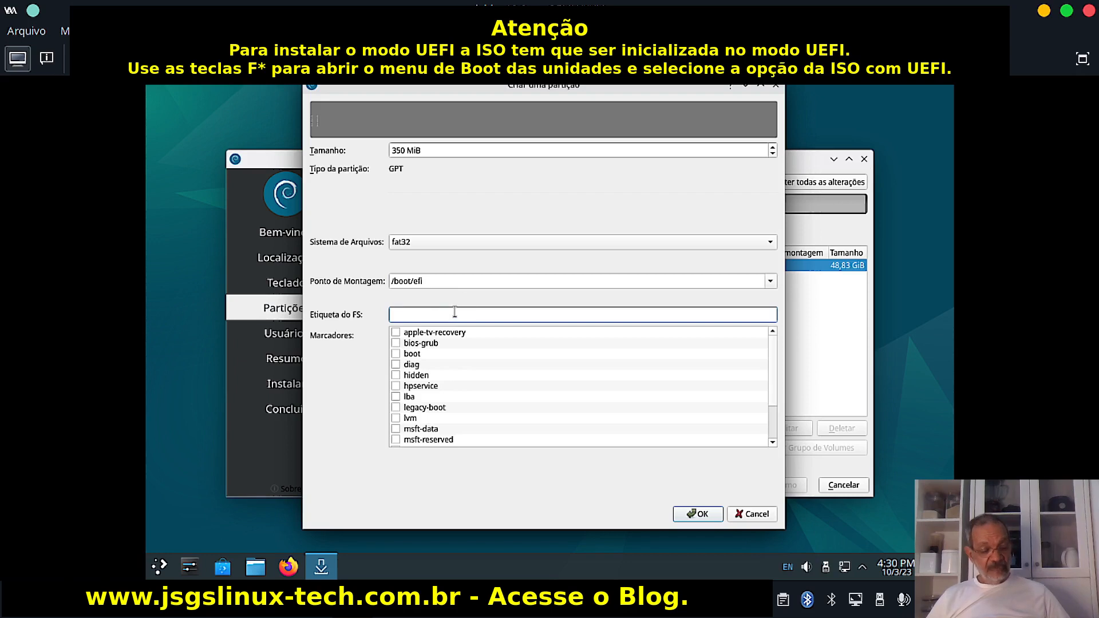
{"action": "type", "text": "boot"}
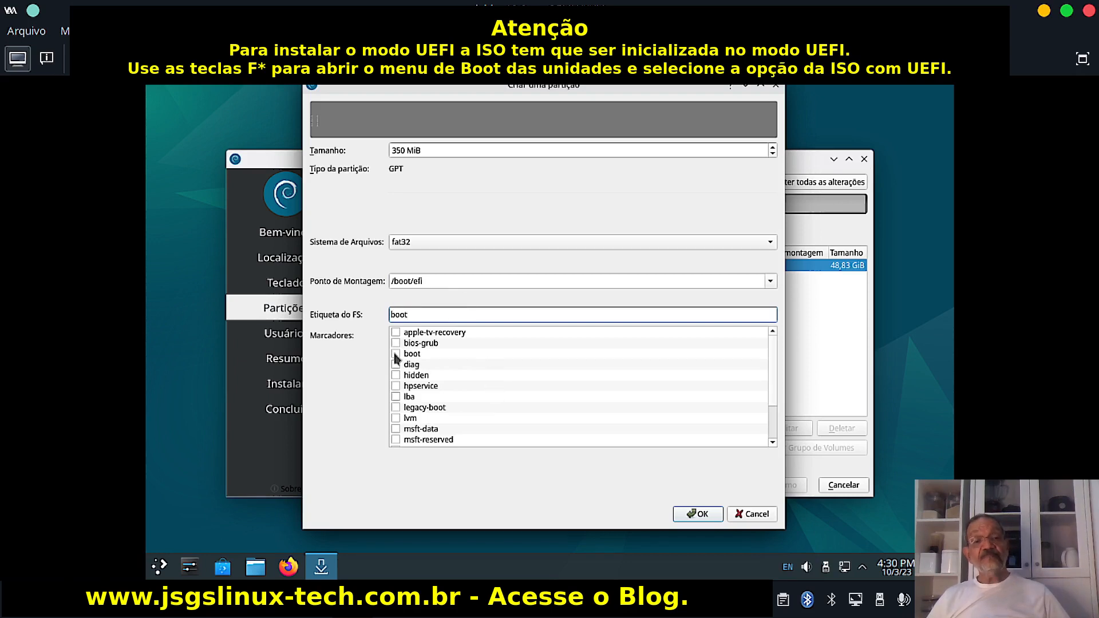
{"action": "left_click", "coordinate": [395, 355]}
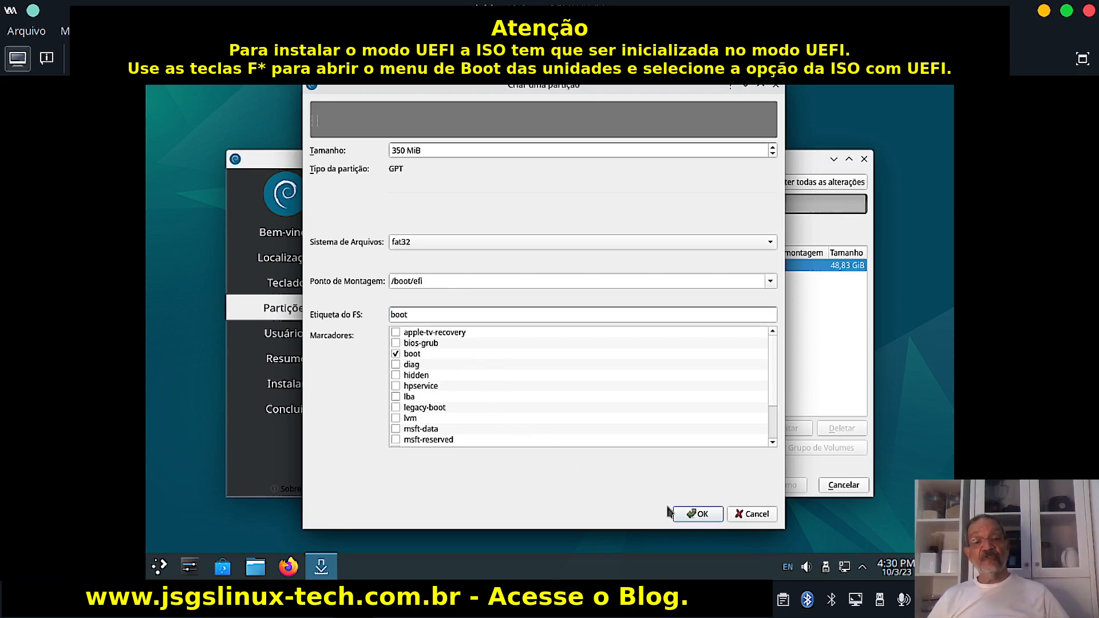
{"action": "left_click", "coordinate": [695, 514]}
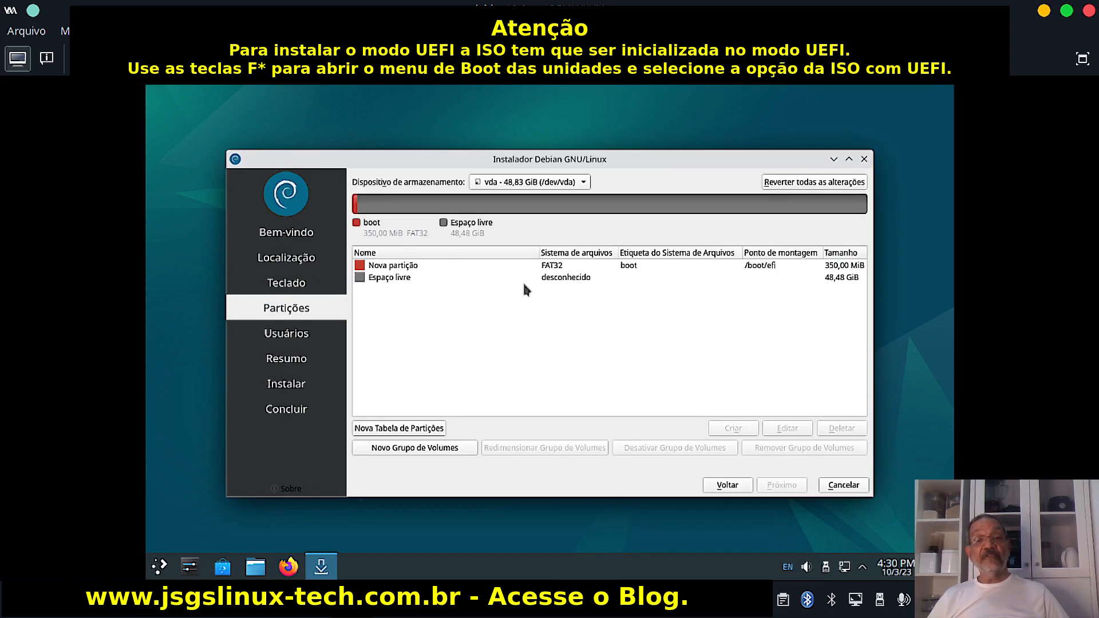
Create a 2000 MiB linuxswap partition labelled swap in the 48,48 GiB free space.
{"action": "left_click", "coordinate": [567, 278]}
{"action": "left_click", "coordinate": [732, 429]}
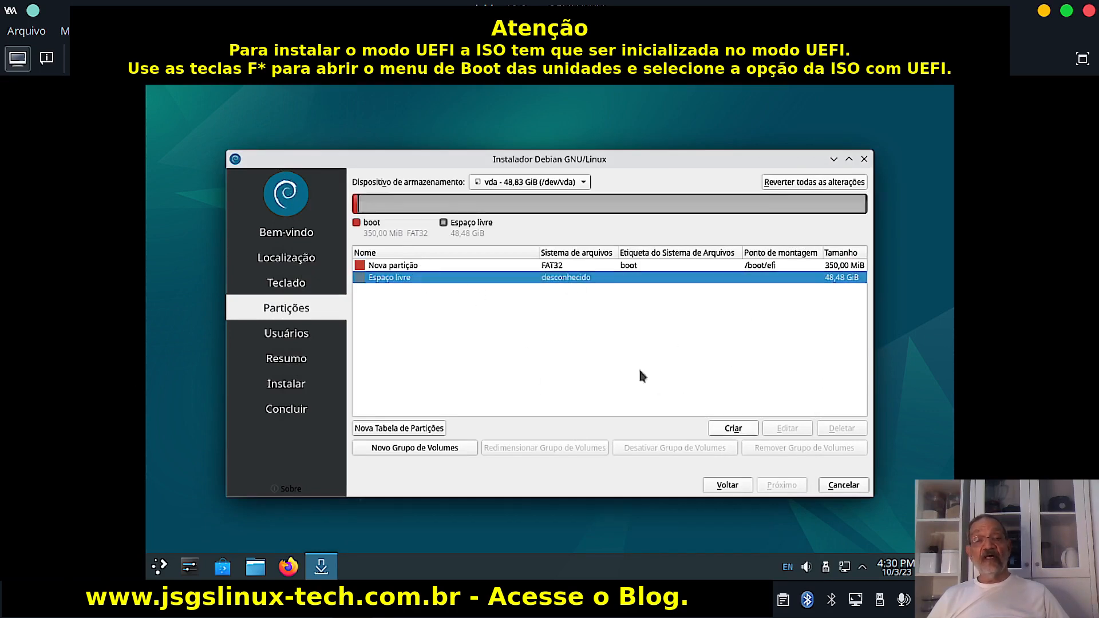
{"action": "key", "text": "BackSpace"}
{"action": "key", "text": "BackSpace"}
{"action": "key", "text": "BackSpace"}
{"action": "key", "text": "BackSpace"}
{"action": "key", "text": "BackSpace"}
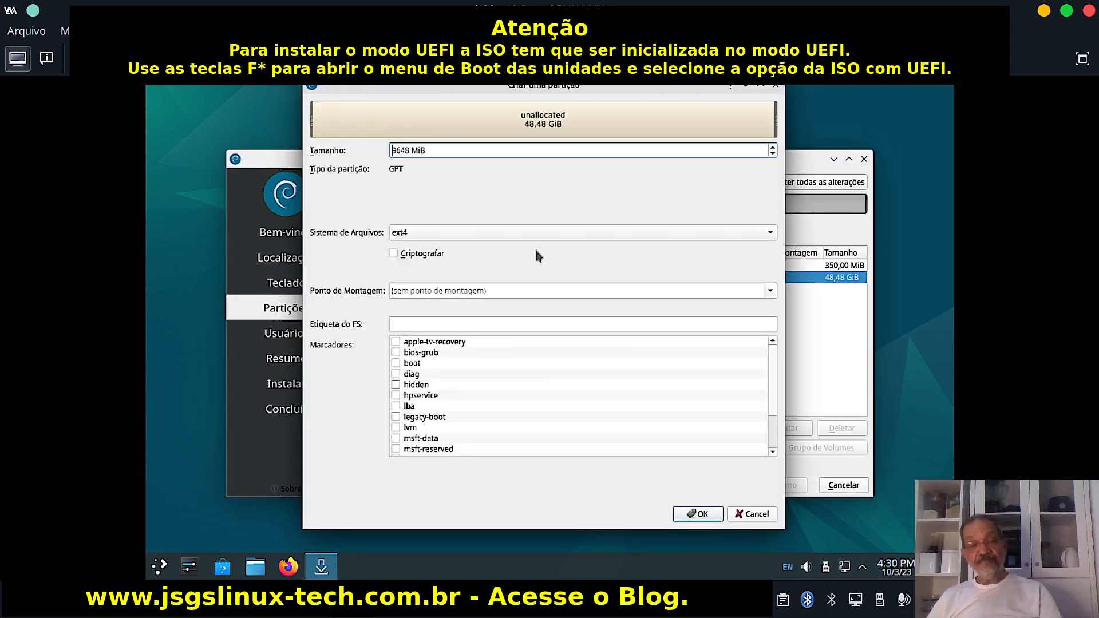
{"action": "type", "text": "2000"}
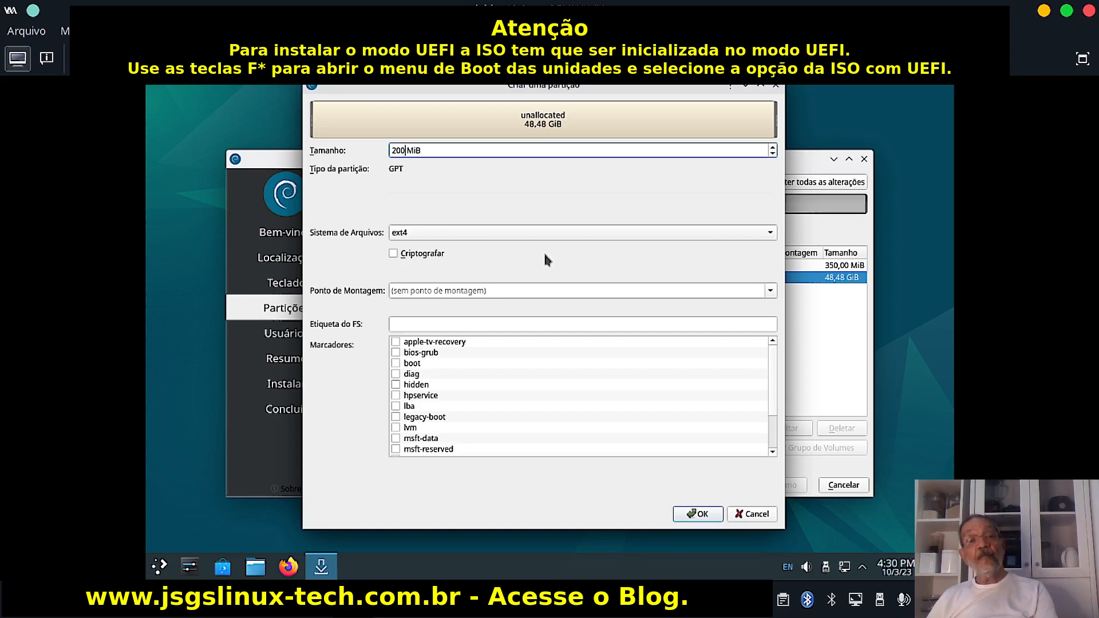
{"action": "left_click", "coordinate": [507, 234]}
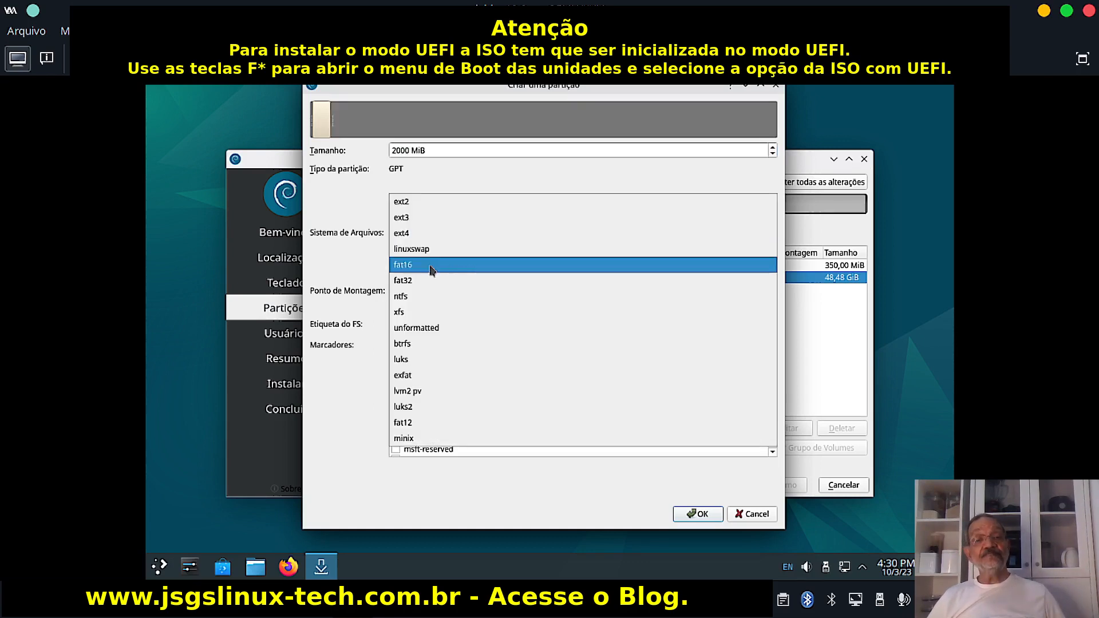
{"action": "left_click", "coordinate": [425, 253]}
{"action": "left_click", "coordinate": [465, 324]}
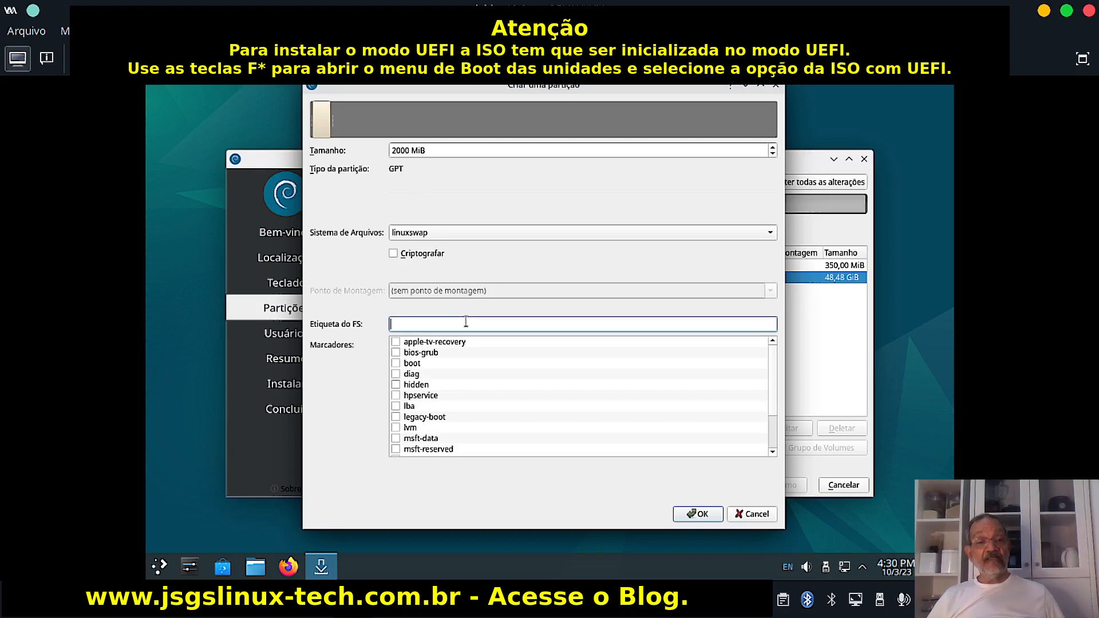
{"action": "type", "text": "swap"}
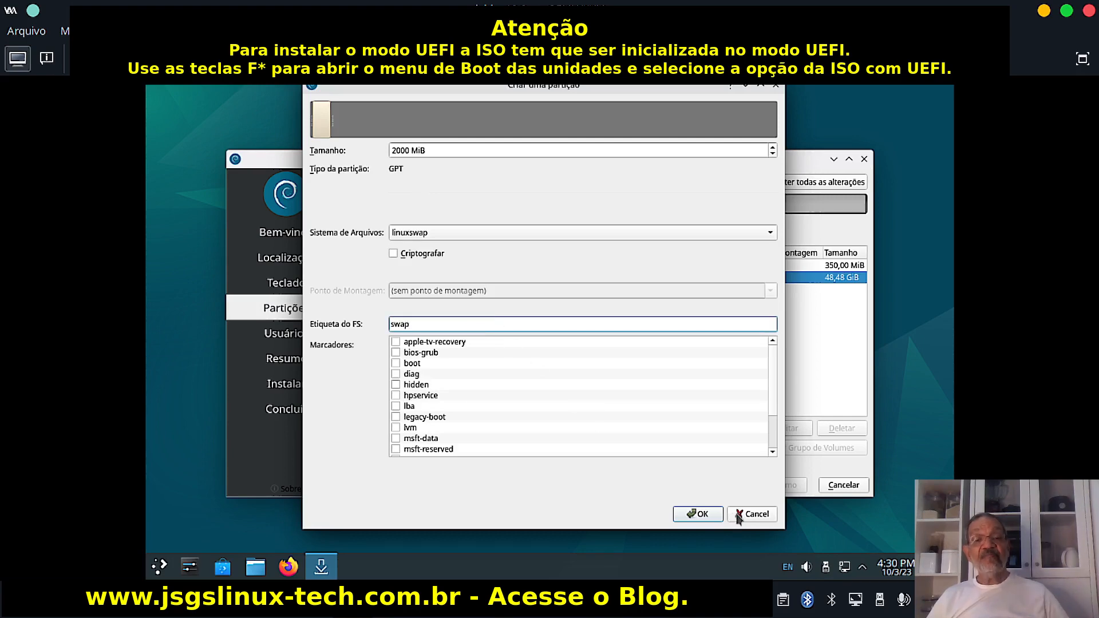
{"action": "left_click", "coordinate": [699, 514]}
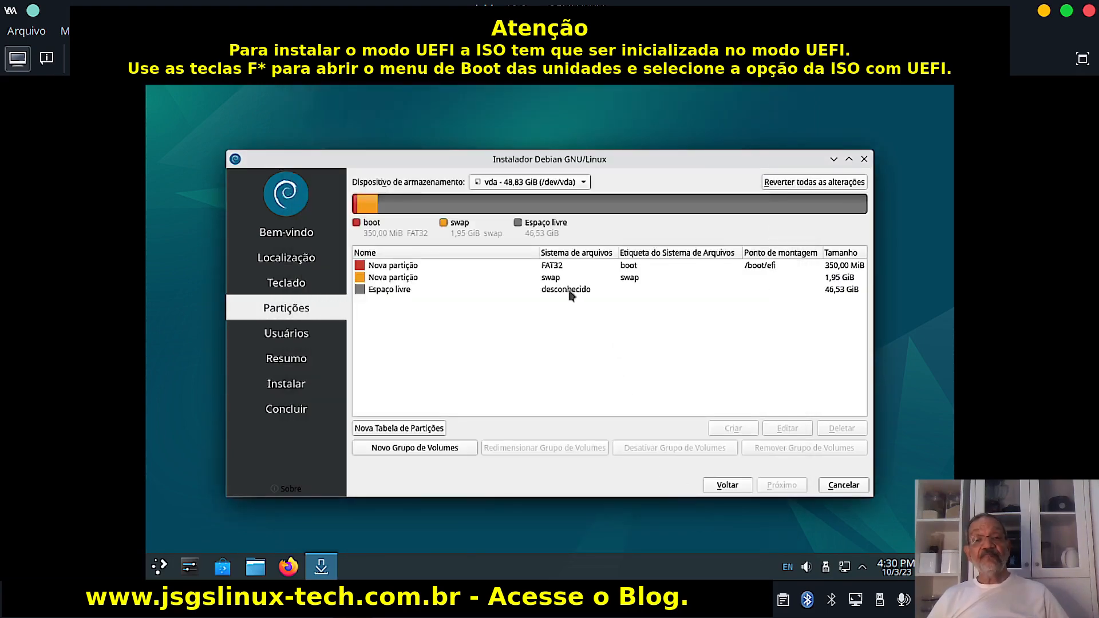
Create a 20000 MiB ext4 partition mounted at /home and labelled home.
{"action": "left_click", "coordinate": [571, 291]}
{"action": "left_click", "coordinate": [732, 428]}
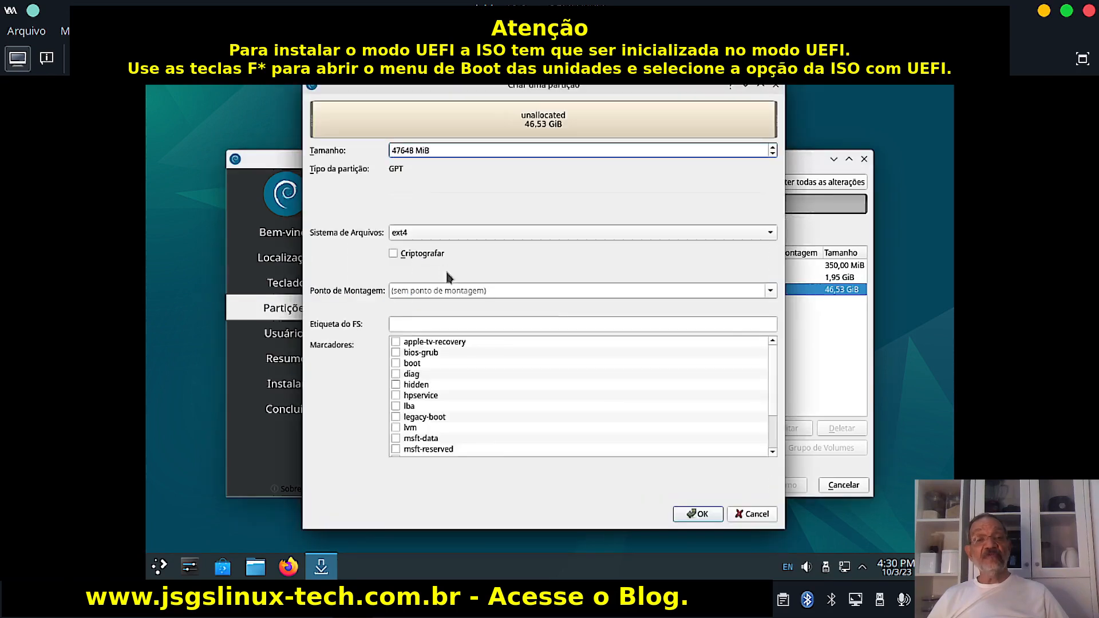
{"action": "key", "text": "Delete"}
{"action": "key", "text": "Delete"}
{"action": "key", "text": "Delete"}
{"action": "key", "text": "Delete"}
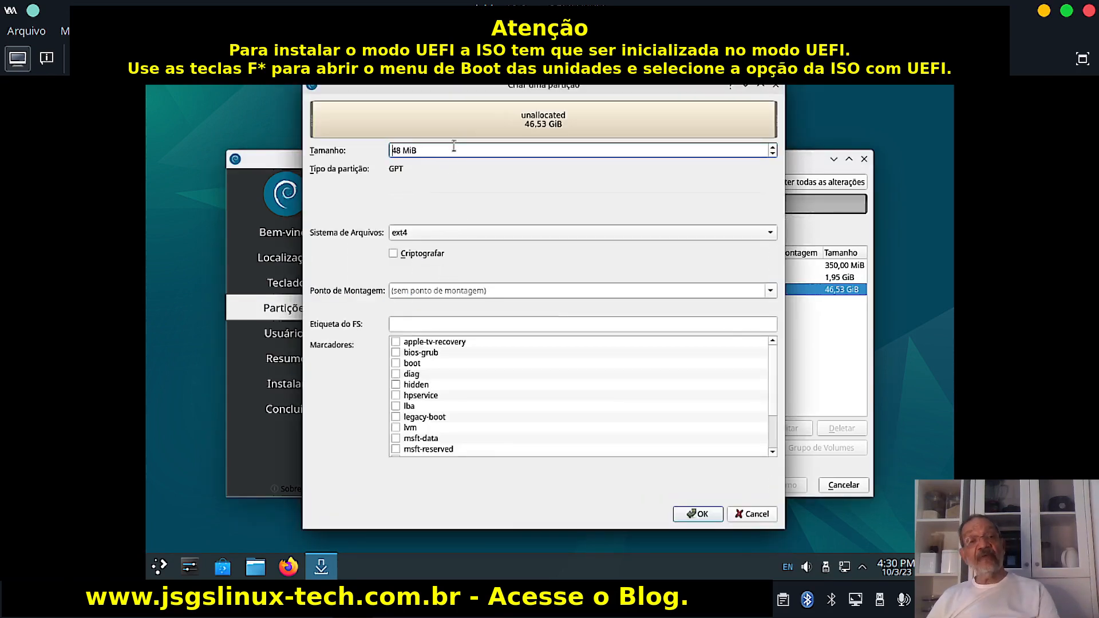
{"action": "key", "text": "Delete"}
{"action": "type", "text": "2000"}
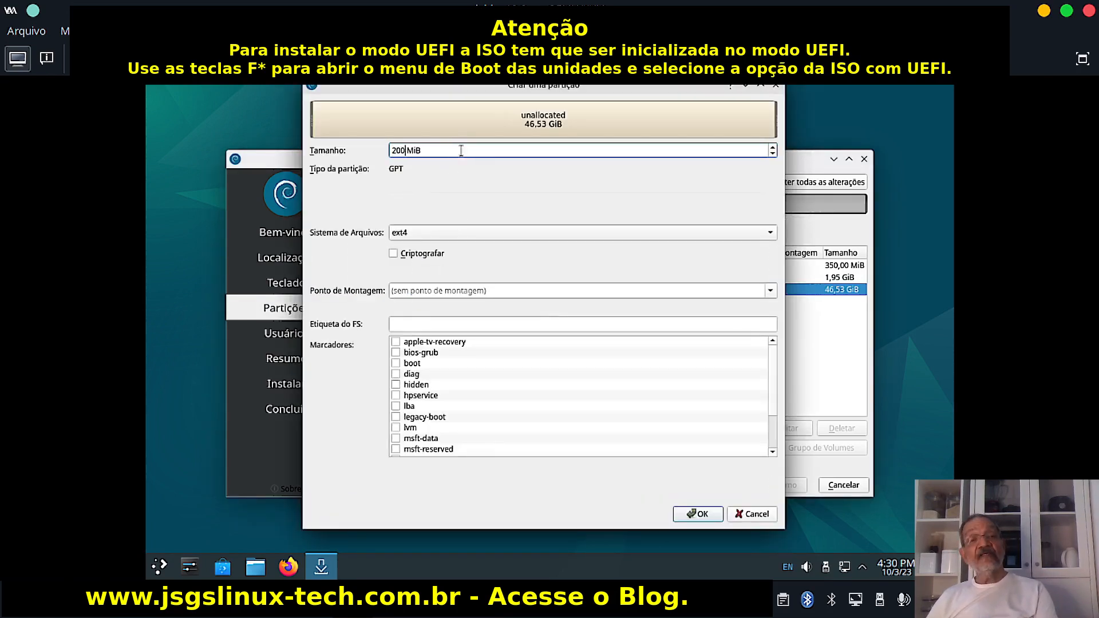
{"action": "type", "text": "0"}
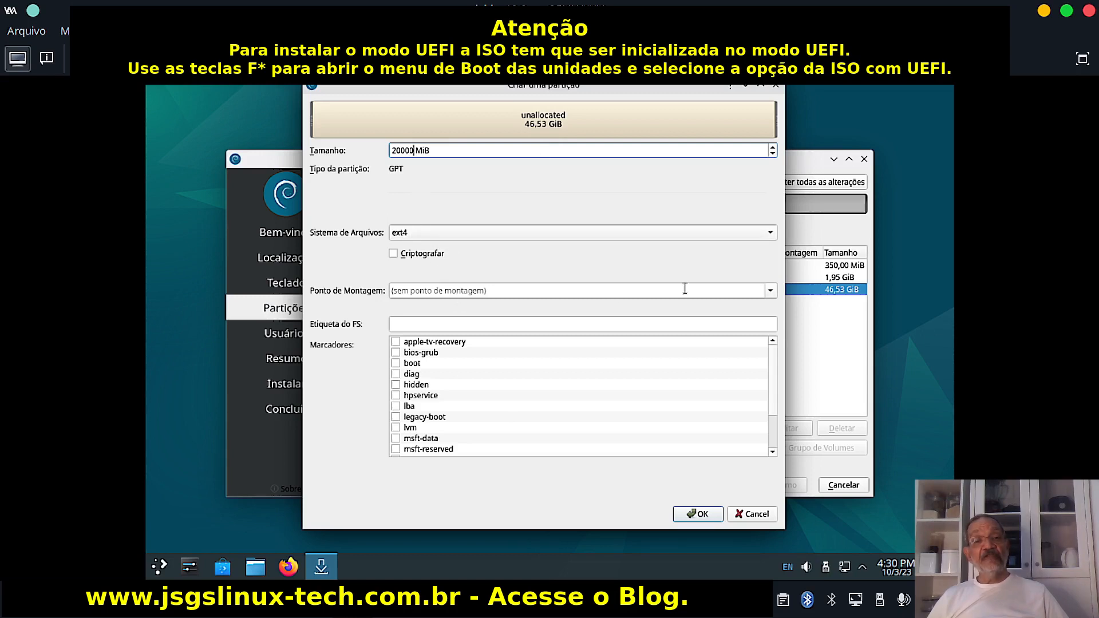
{"action": "left_click", "coordinate": [770, 290]}
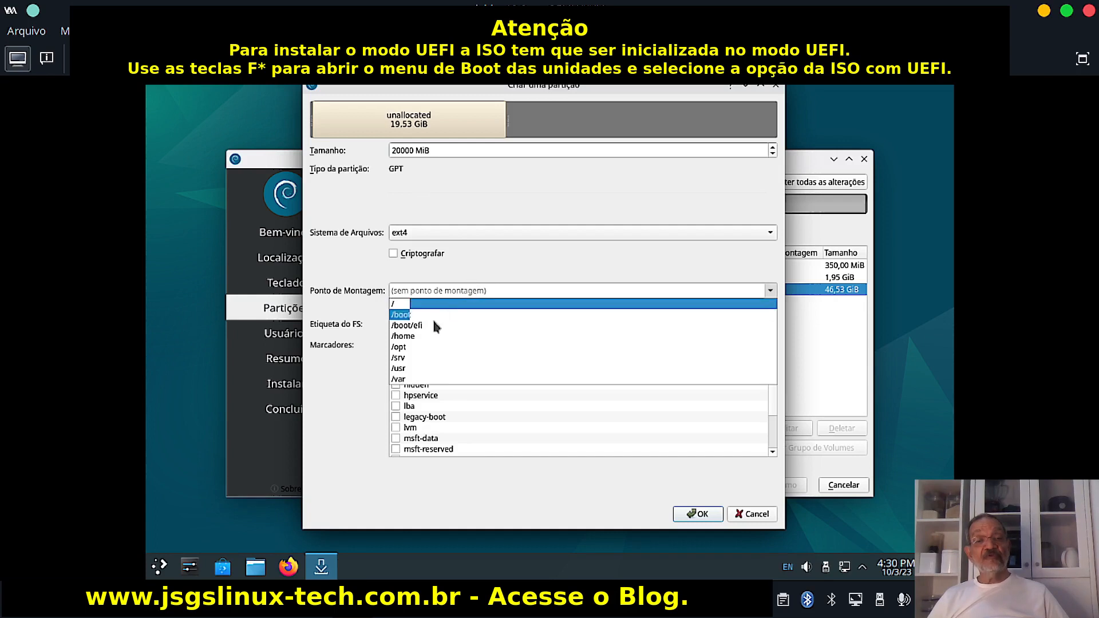
{"action": "left_click", "coordinate": [407, 338]}
{"action": "left_click", "coordinate": [444, 324]}
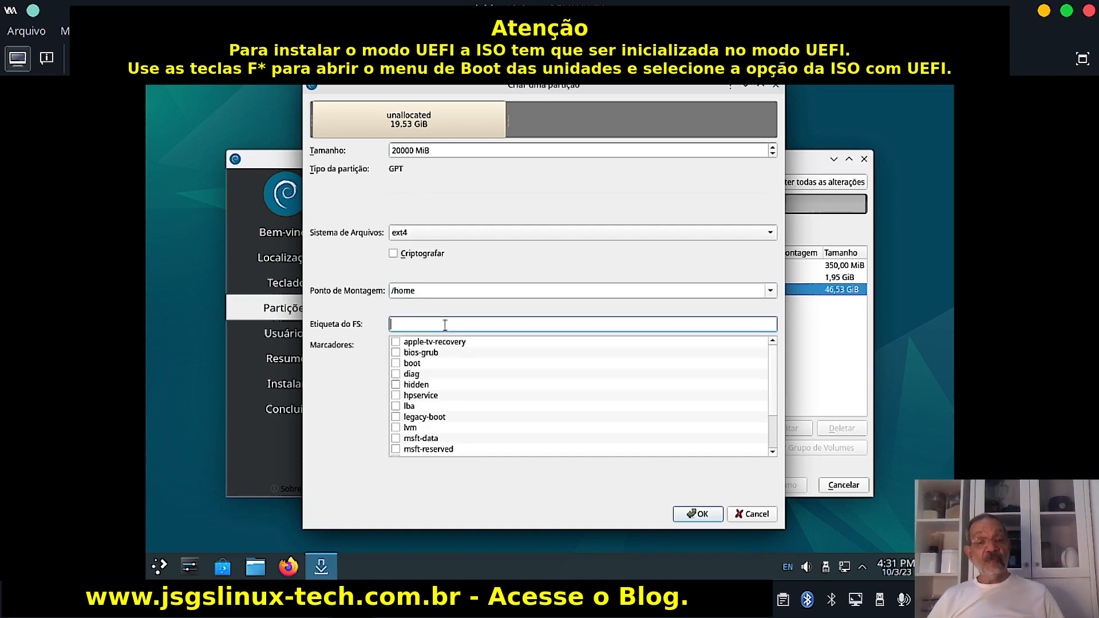
{"action": "type", "text": "home"}
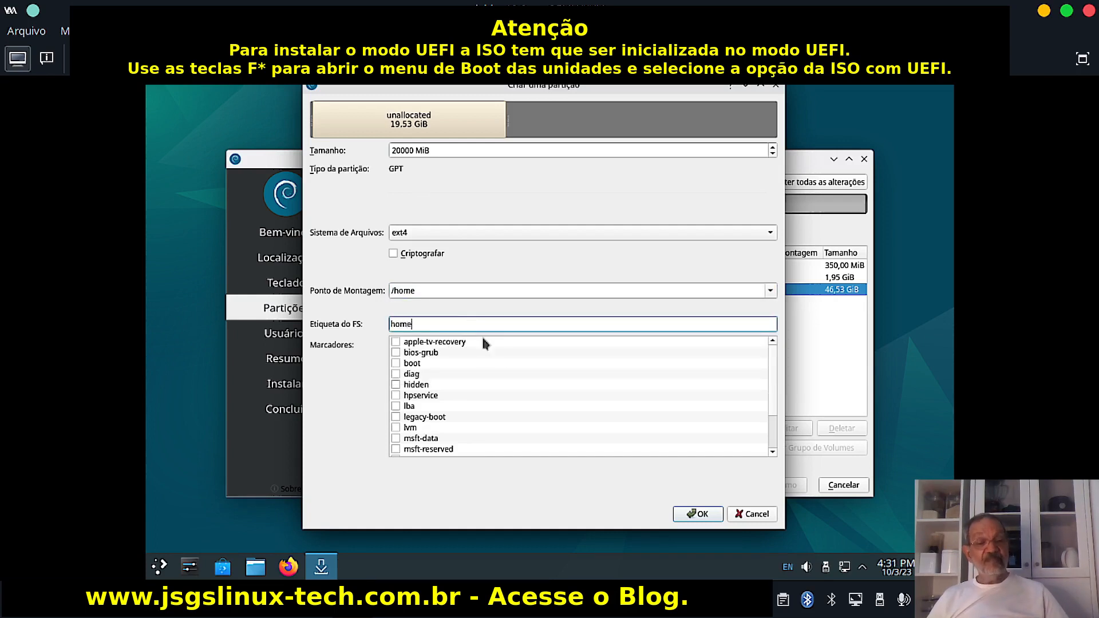
{"action": "left_click", "coordinate": [697, 513]}
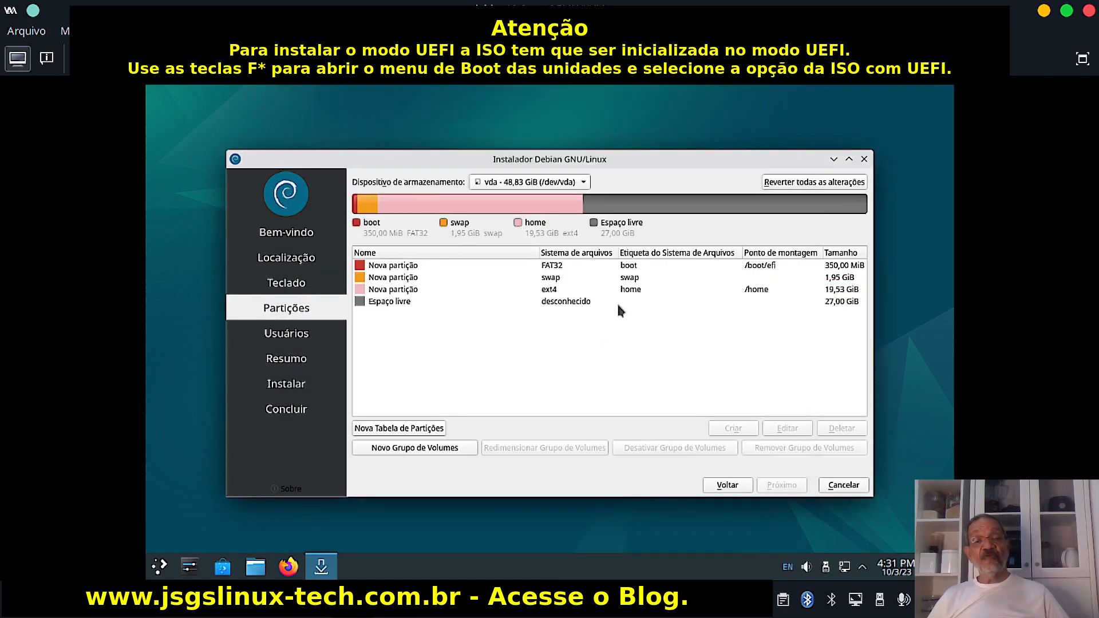
Turn the remaining 27648 MiB into an ext4 partition mounted at / and labelled root.
{"action": "left_click", "coordinate": [548, 304]}
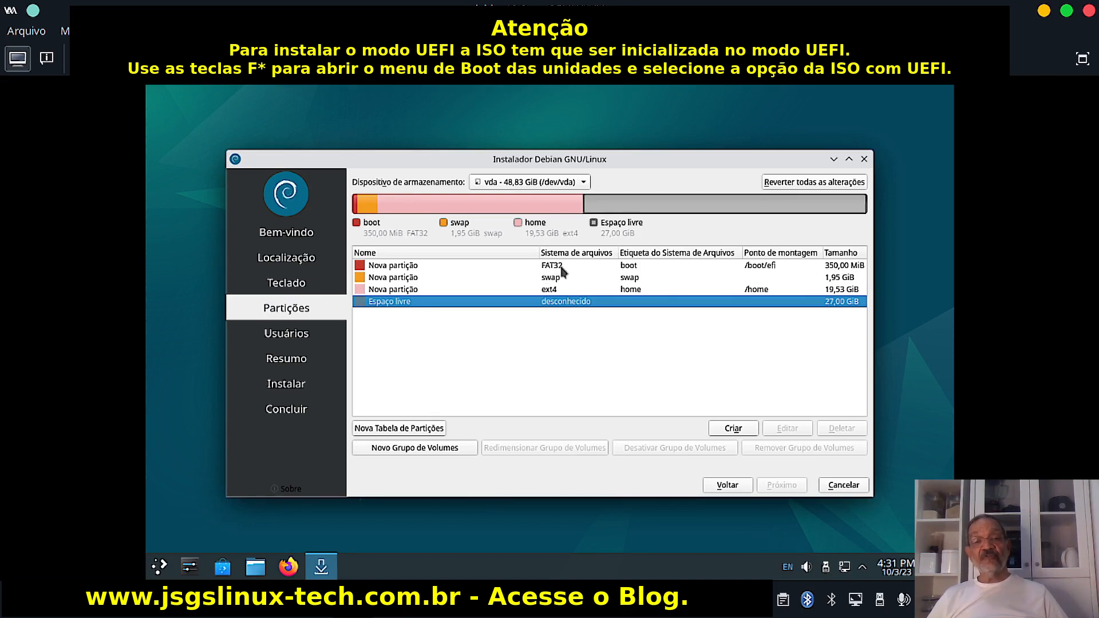
{"action": "left_click", "coordinate": [733, 429]}
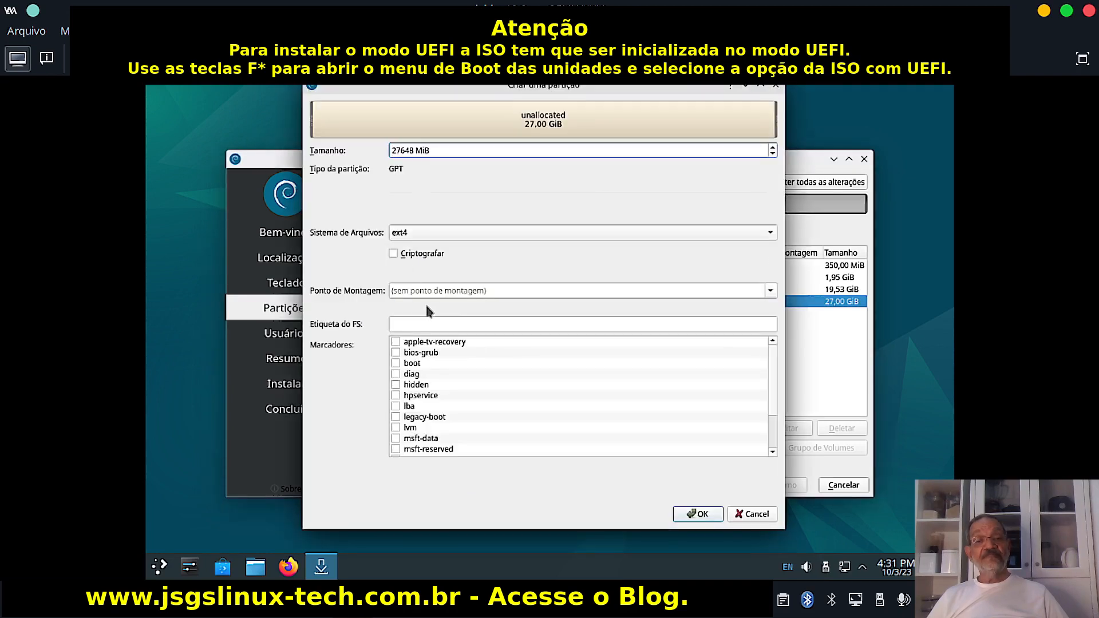
{"action": "left_click", "coordinate": [770, 290]}
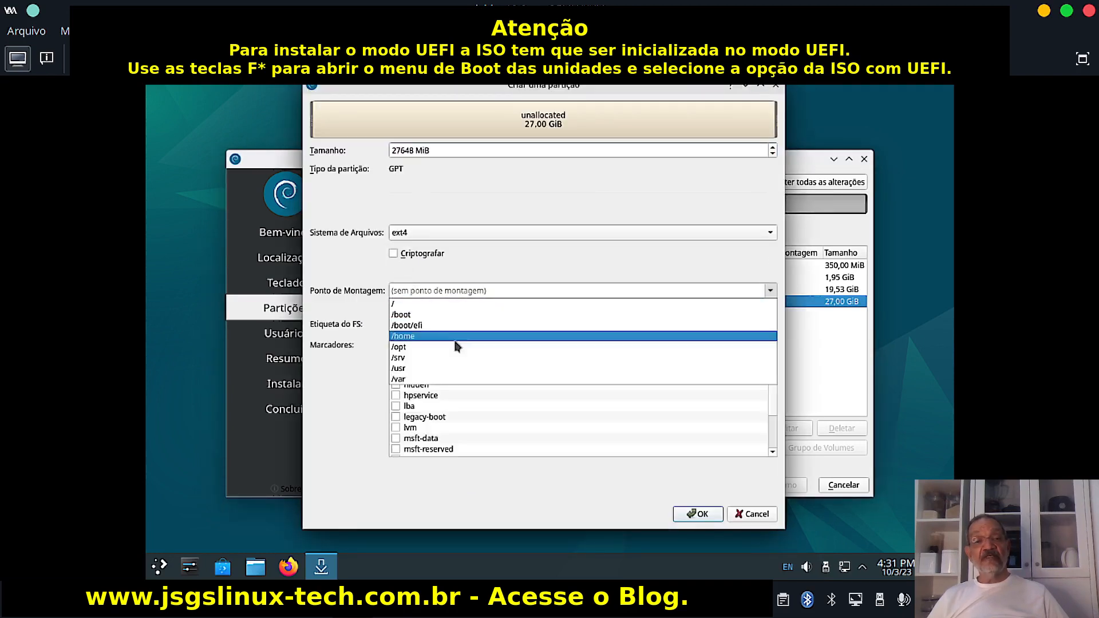
{"action": "left_click", "coordinate": [401, 305]}
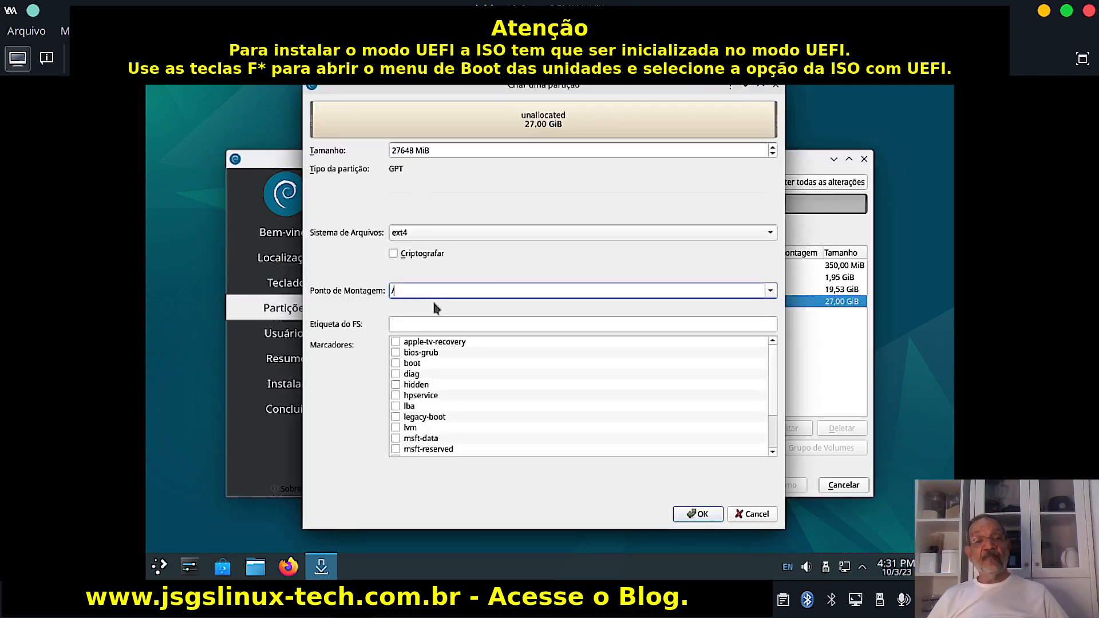
{"action": "left_click", "coordinate": [460, 325]}
{"action": "type", "text": "root"}
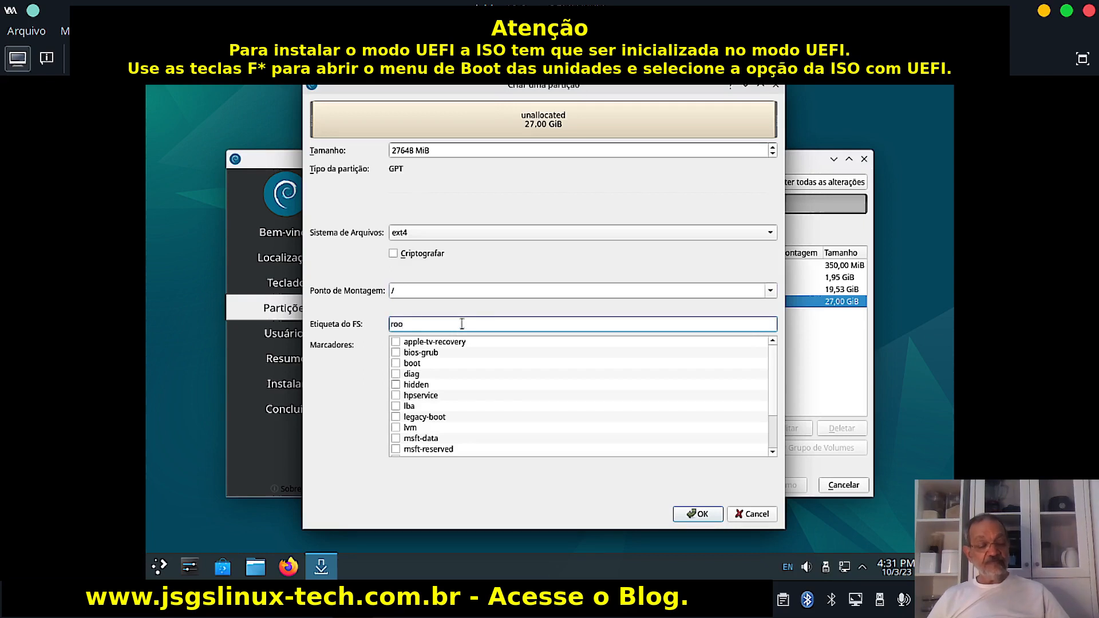
{"action": "left_click", "coordinate": [691, 516]}
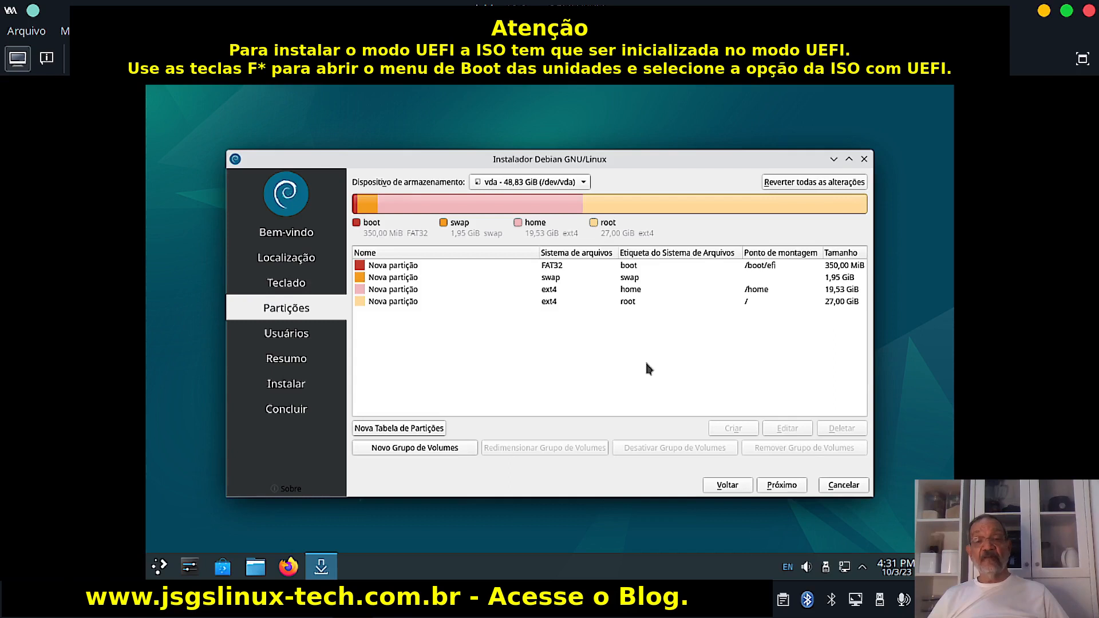
Finish partitioning and continue to the Usuários user setup page.
{"action": "left_click", "coordinate": [782, 487]}
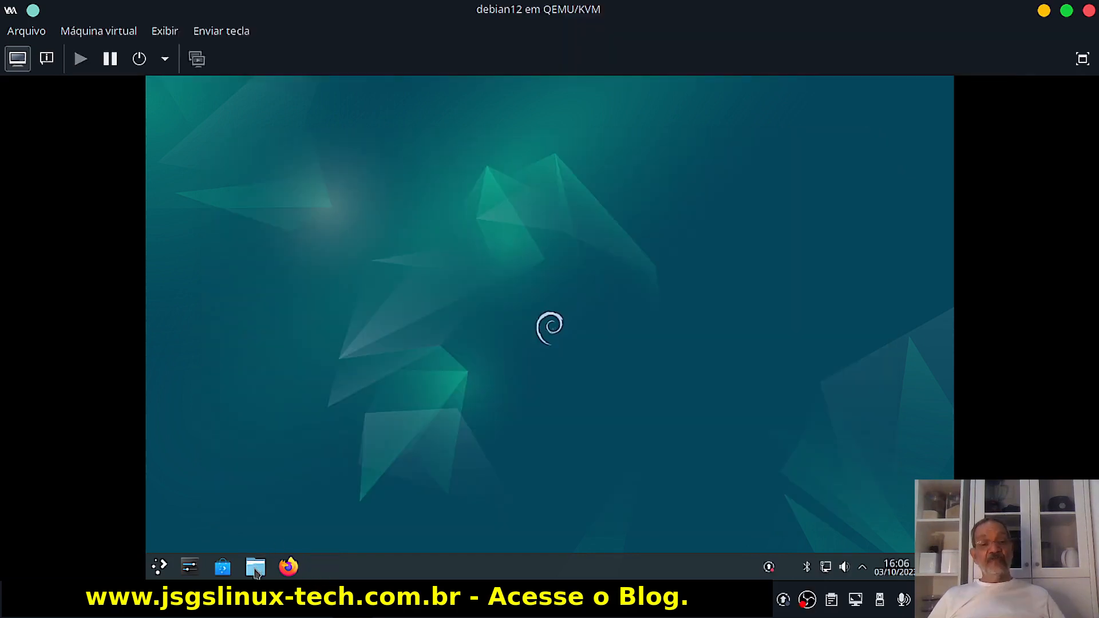
In the installed Debian KDE desktop, open the Dolphin file manager from the taskbar.
{"action": "left_click", "coordinate": [256, 570]}
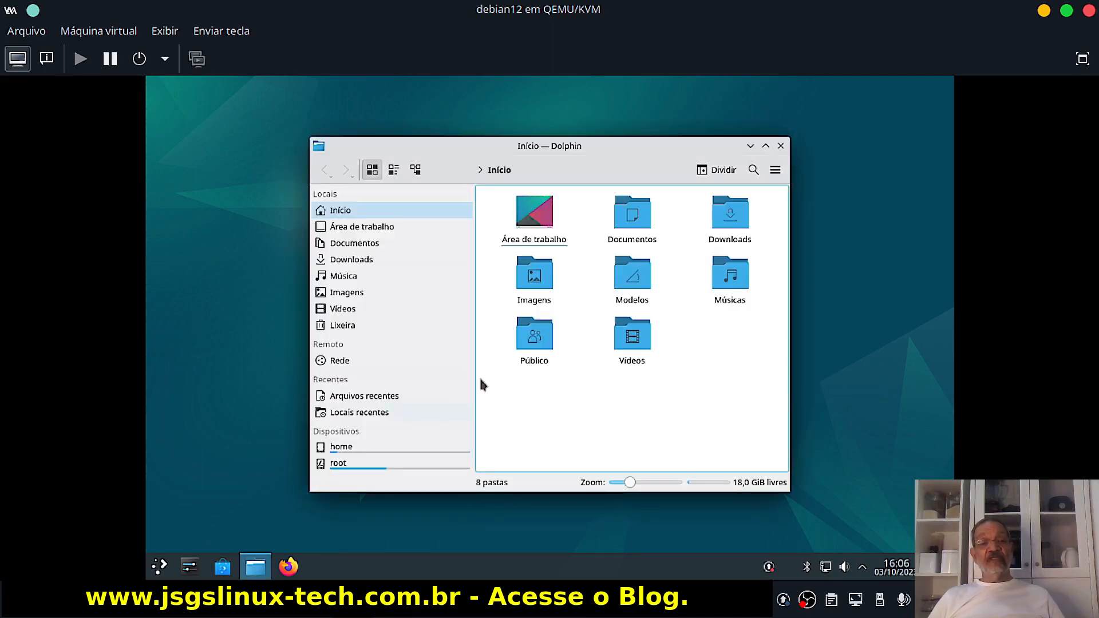
Maximize Dolphin to look over the home and root devices, then close it.
{"action": "left_click", "coordinate": [765, 145]}
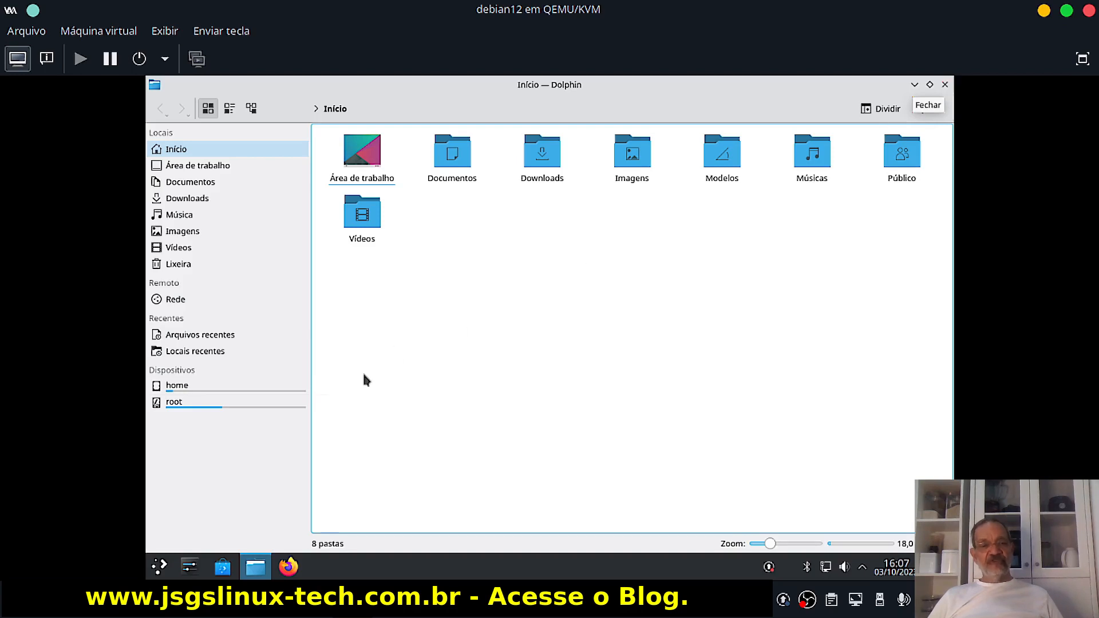
{"action": "left_click", "coordinate": [945, 84]}
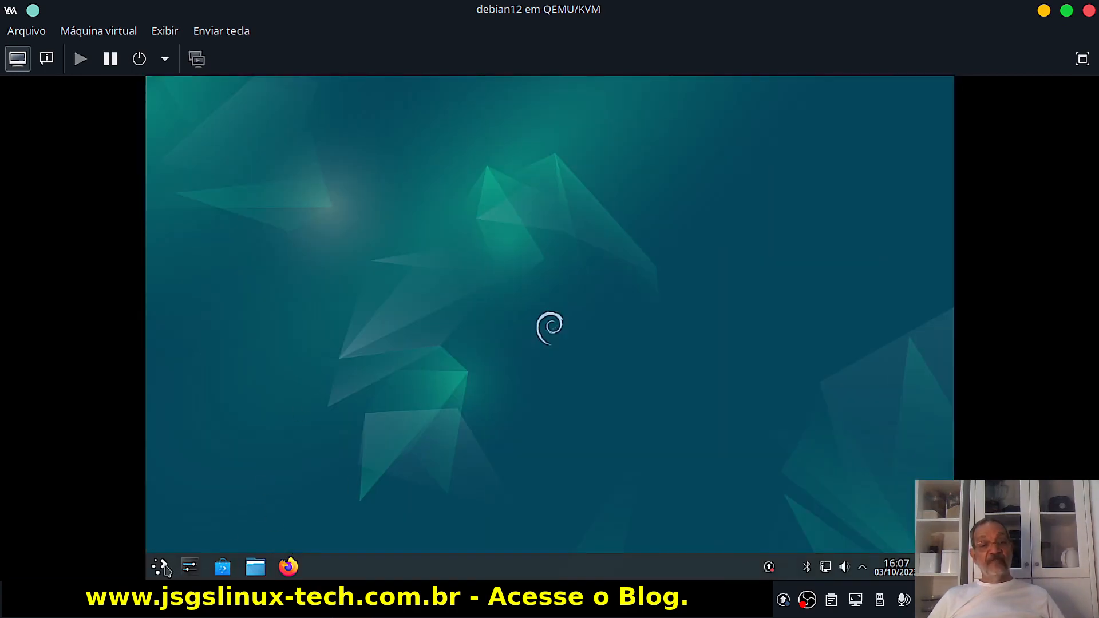
Launch Konsole from the Sistema category of the application launcher.
{"action": "left_click", "coordinate": [159, 567]}
{"action": "mouse_move", "coordinate": [197, 495]}
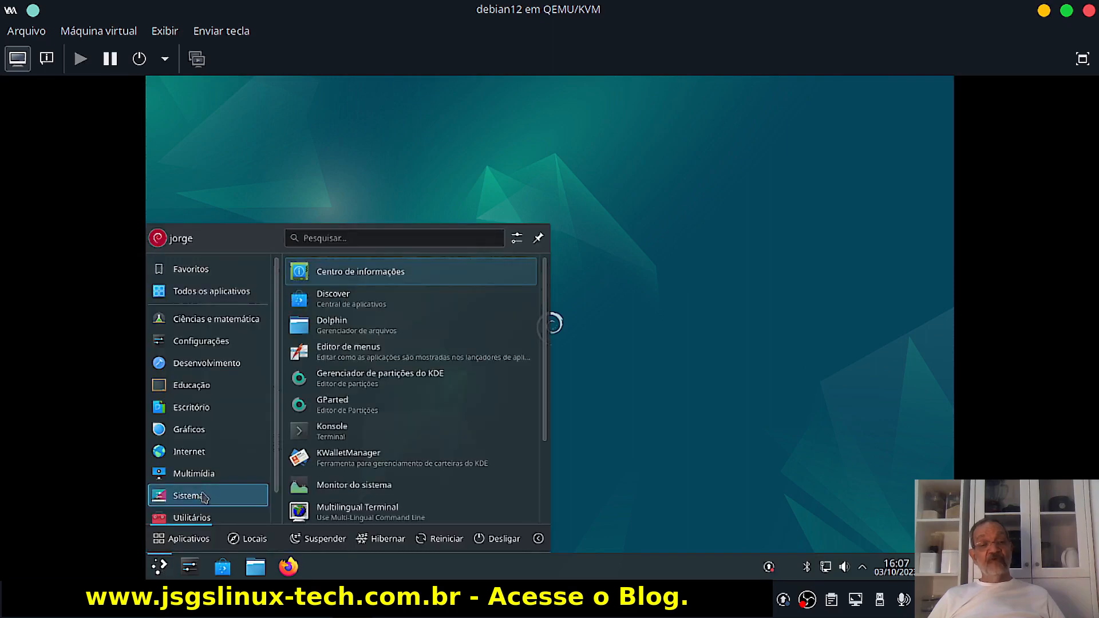
{"action": "left_click", "coordinate": [336, 433]}
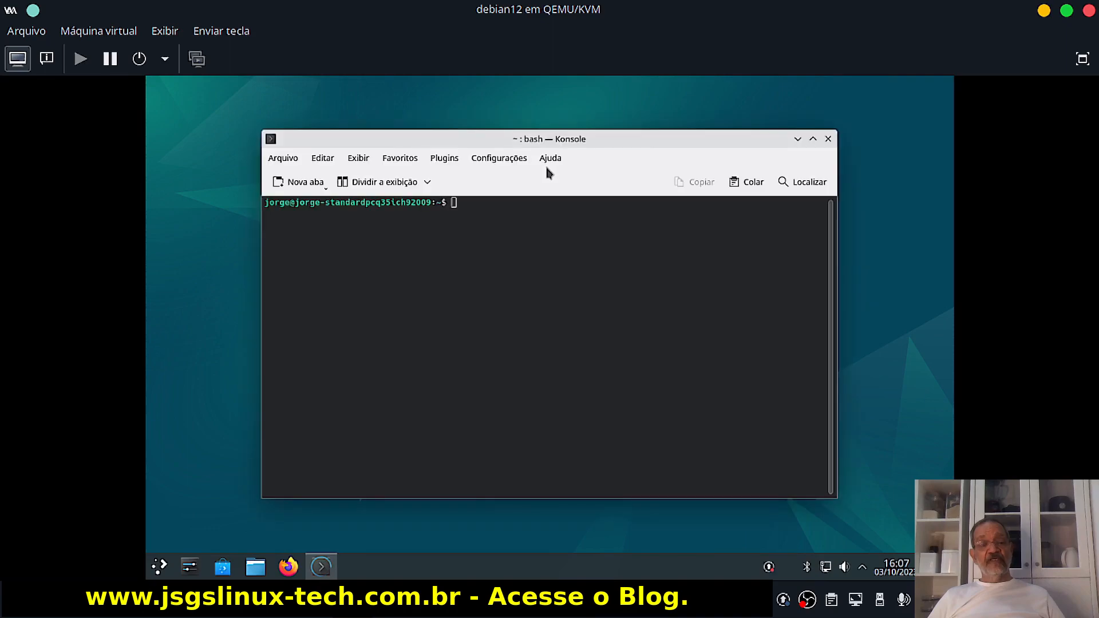
Run free -ht to show 2,0Gi of swap, then enlarge the terminal text.
{"action": "type", "text": "free"}
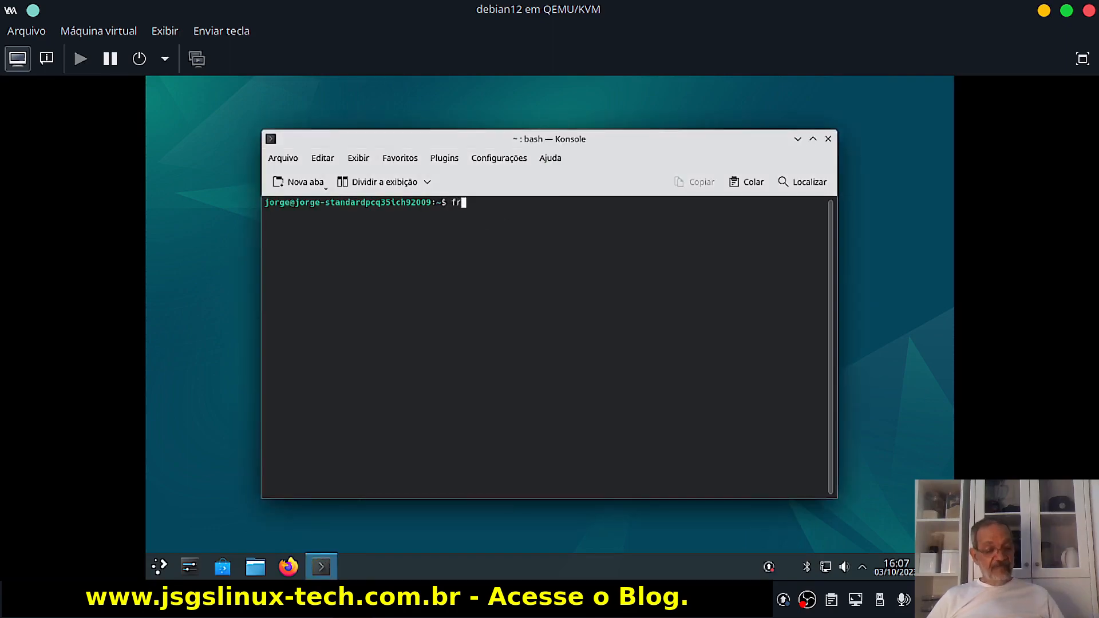
{"action": "type", "text": " -ht"}
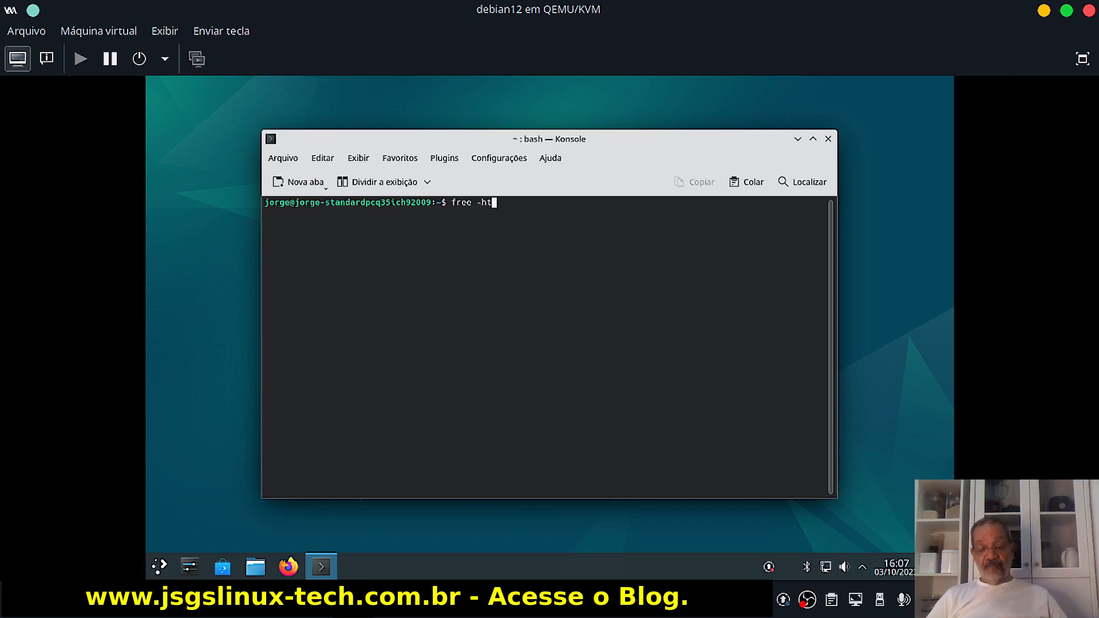
{"action": "key", "text": "Return"}
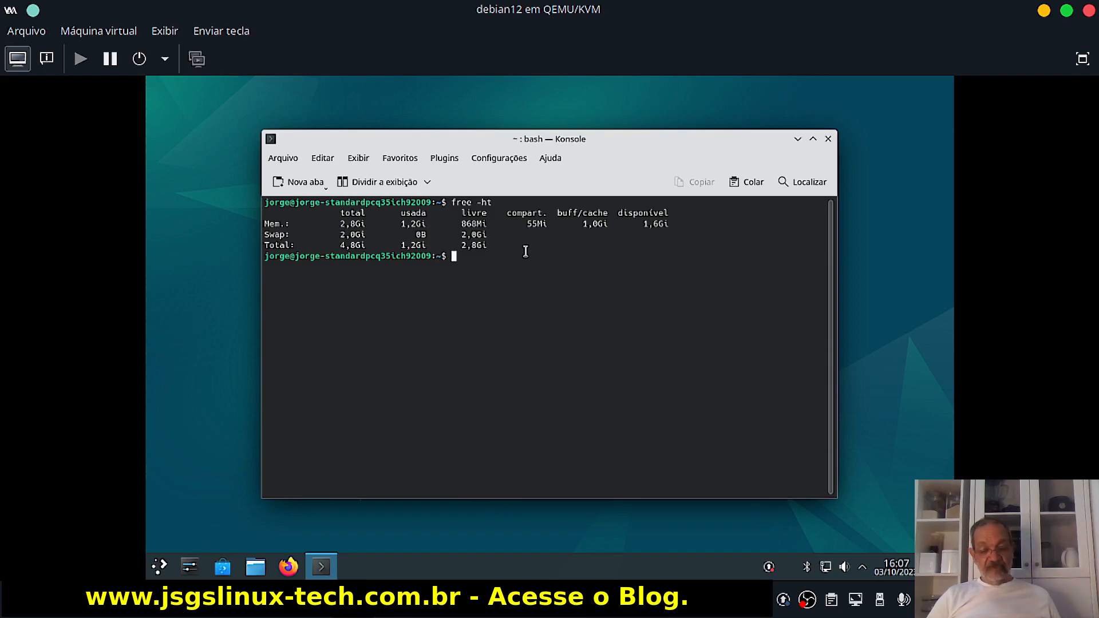
{"action": "key", "text": "ctrl+plus"}
{"action": "key", "text": "ctrl+plus"}
{"action": "key", "text": "ctrl+plus"}
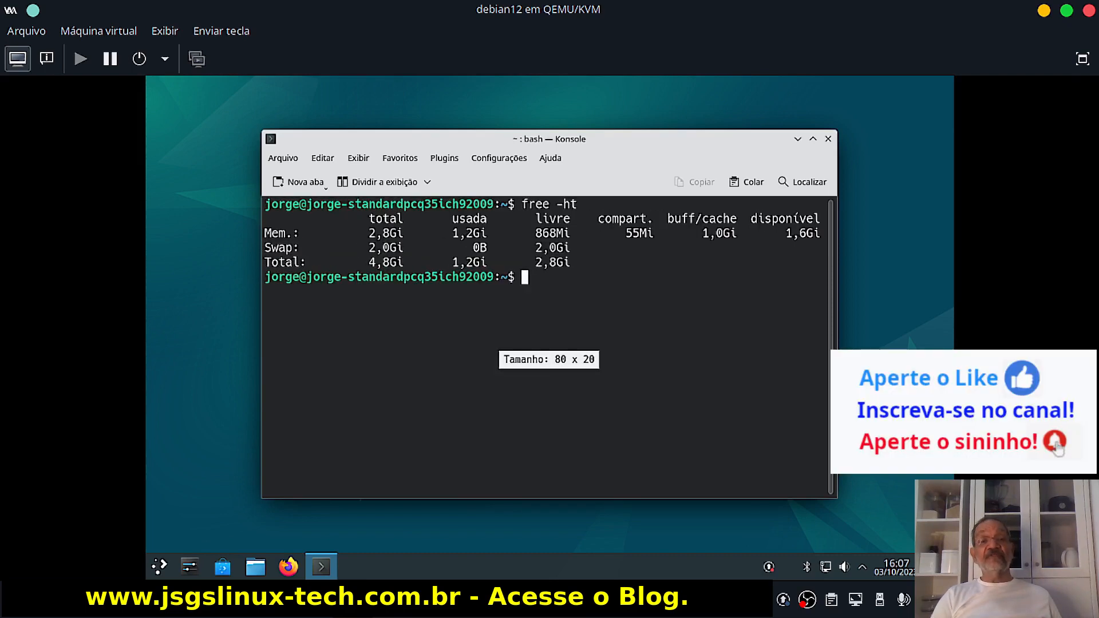